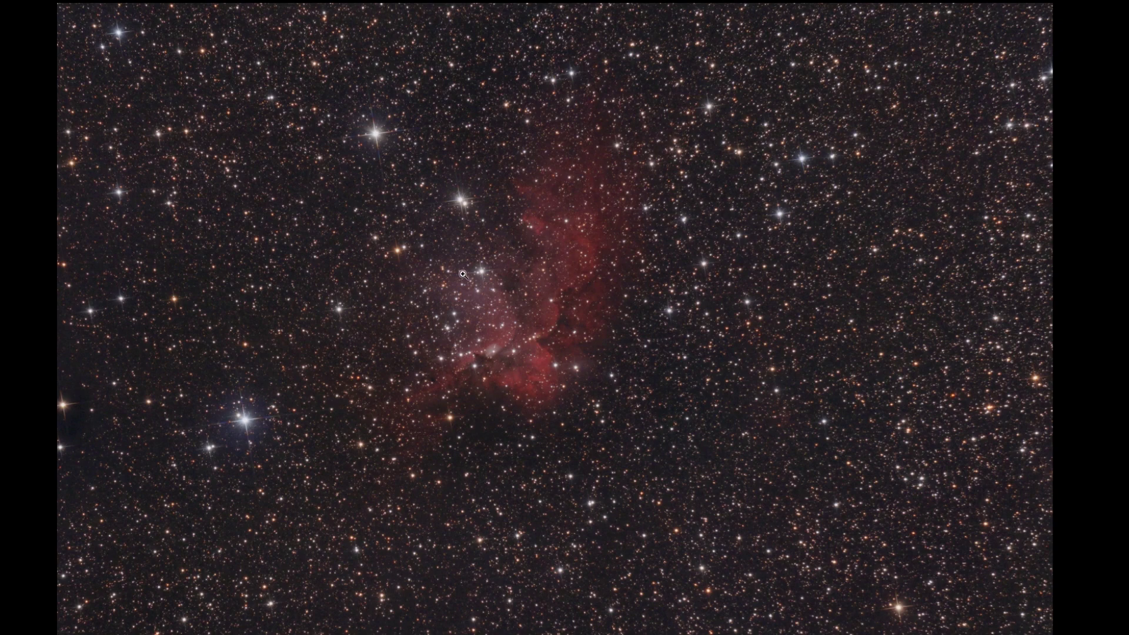
Step: Show the whole nebula image at 33.3% in plain full-screen mode on black
drag(248, 282, 404, 265)
drag(789, 302, 622, 305)
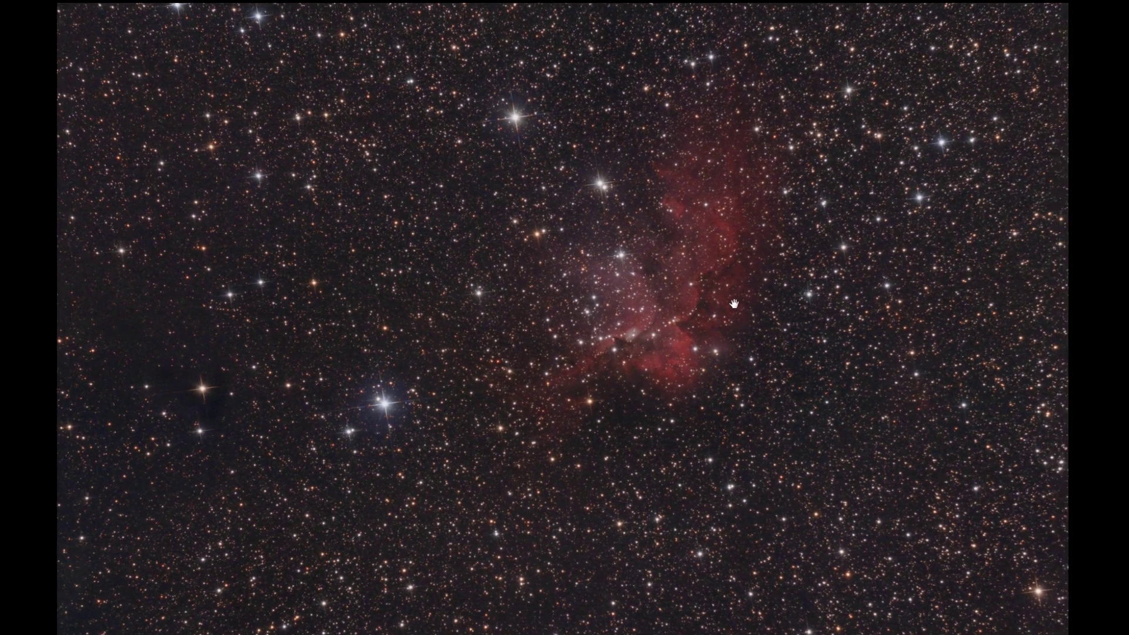
key(f)
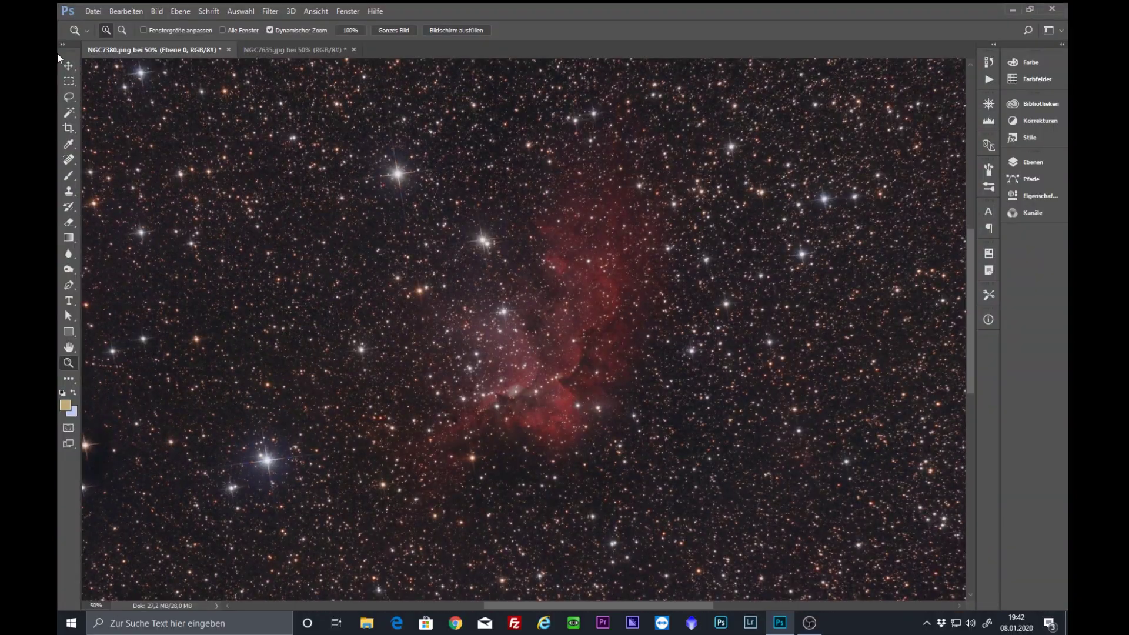
click(569, 353)
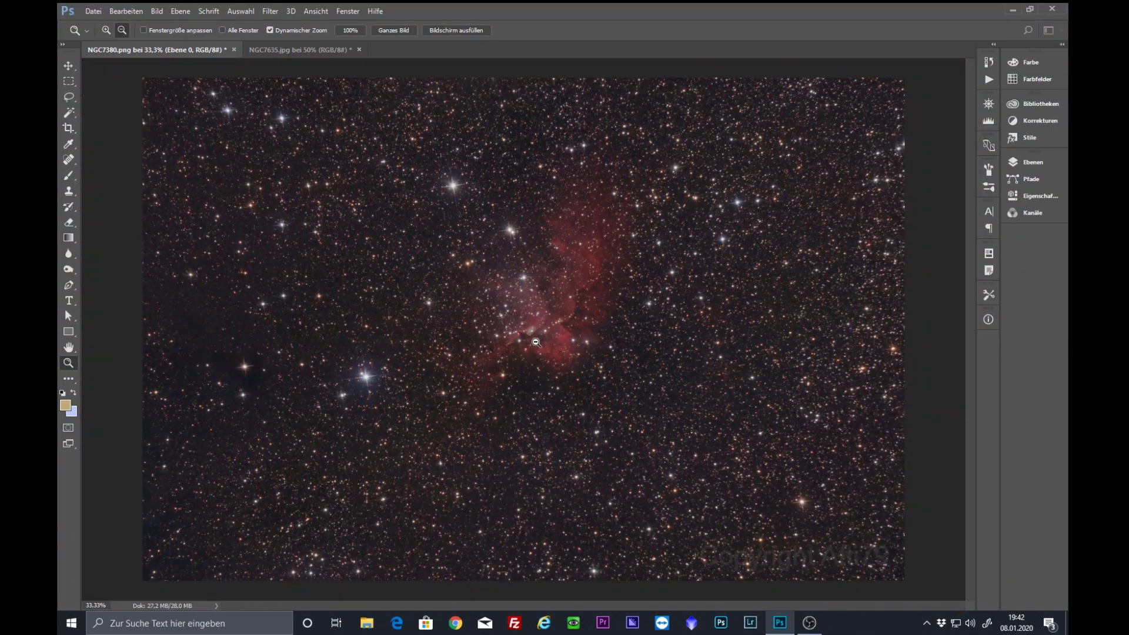
key(f)
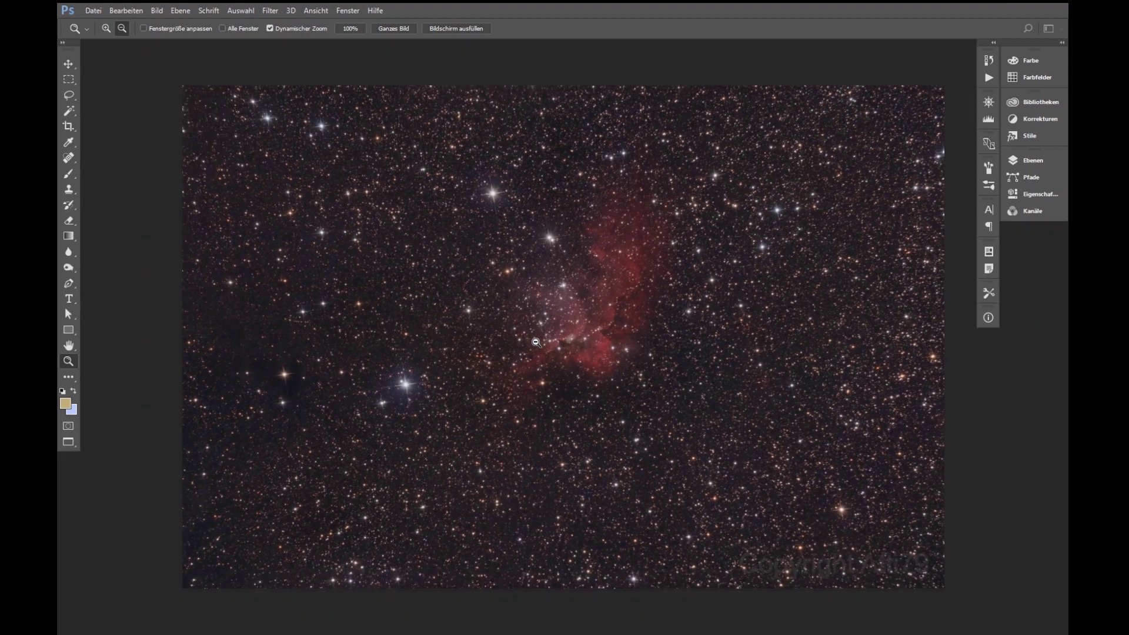
key(f)
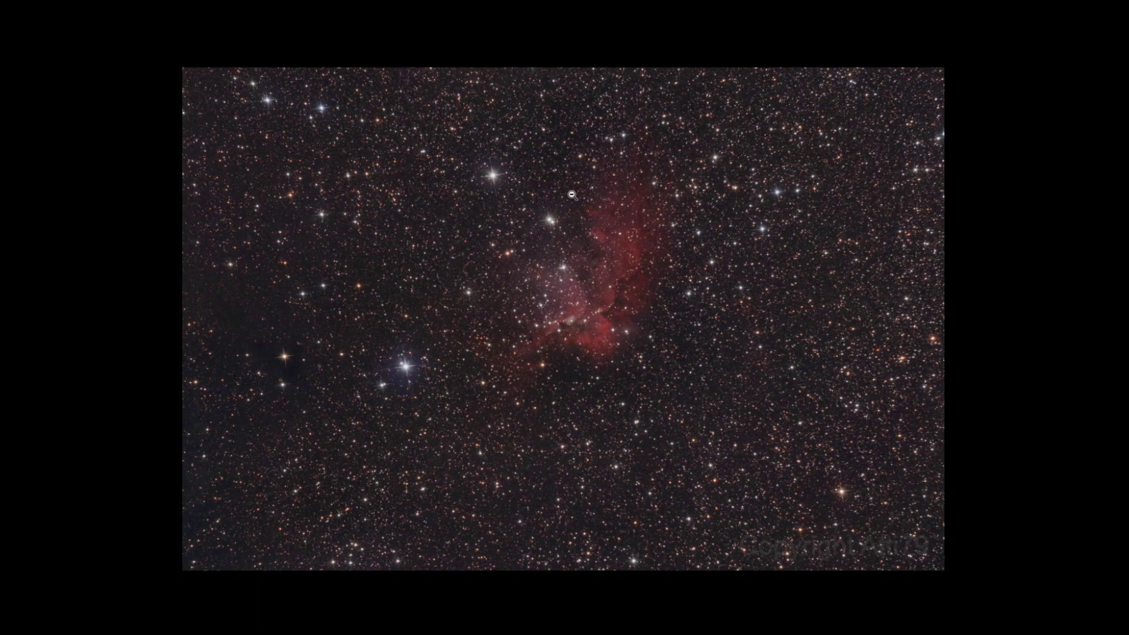
Step: Return to Standard Screen Mode with the normal workspace around the image
key(f)
Step: Zoom to 100% and pan across the star field to inspect stars at full resolution
click(106, 30)
mouse_move(268, 186)
mouse_down()
mouse_move(287, 159)
mouse_move(555, 417)
mouse_up()
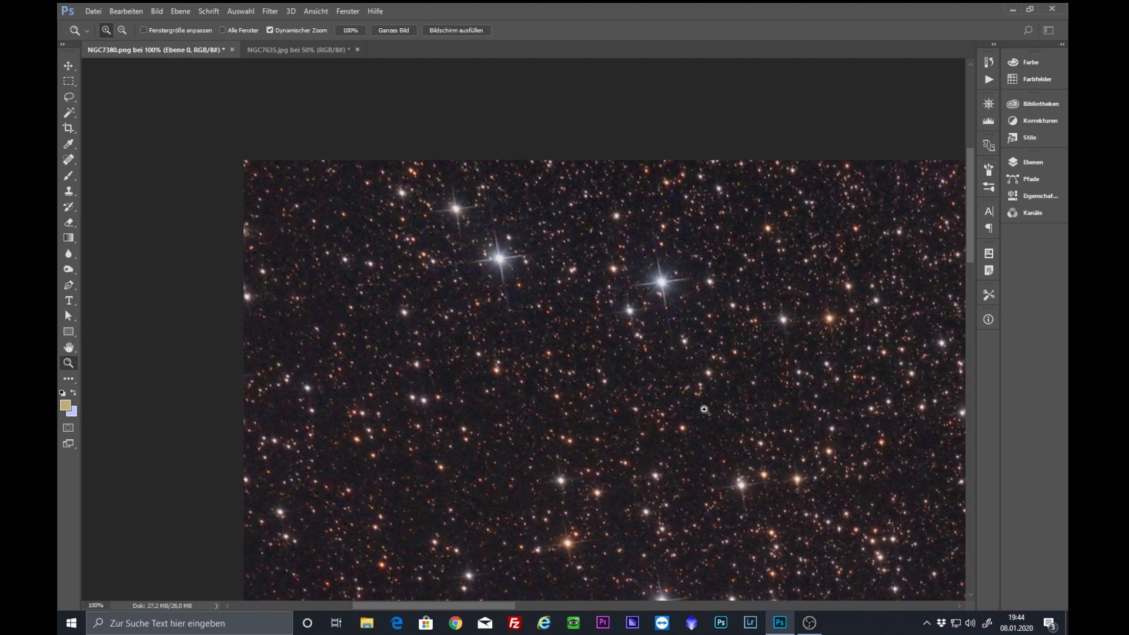
drag(480, 462, 457, 190)
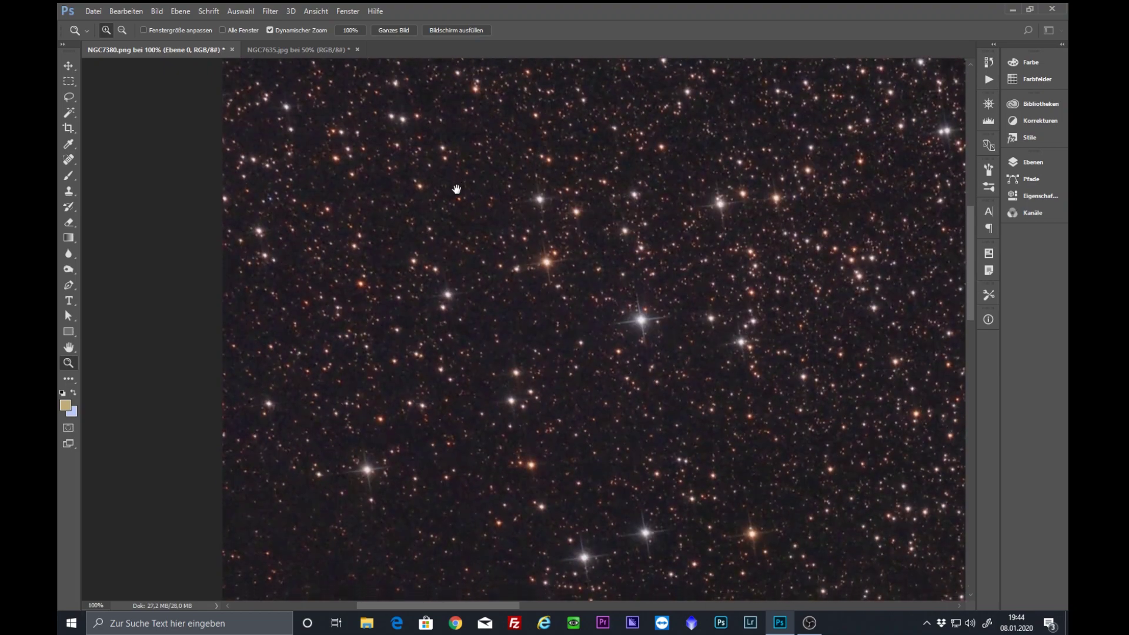
drag(434, 504, 433, 285)
mouse_move(466, 416)
mouse_down()
mouse_move(442, 339)
mouse_move(433, 240)
mouse_up()
drag(429, 466, 432, 245)
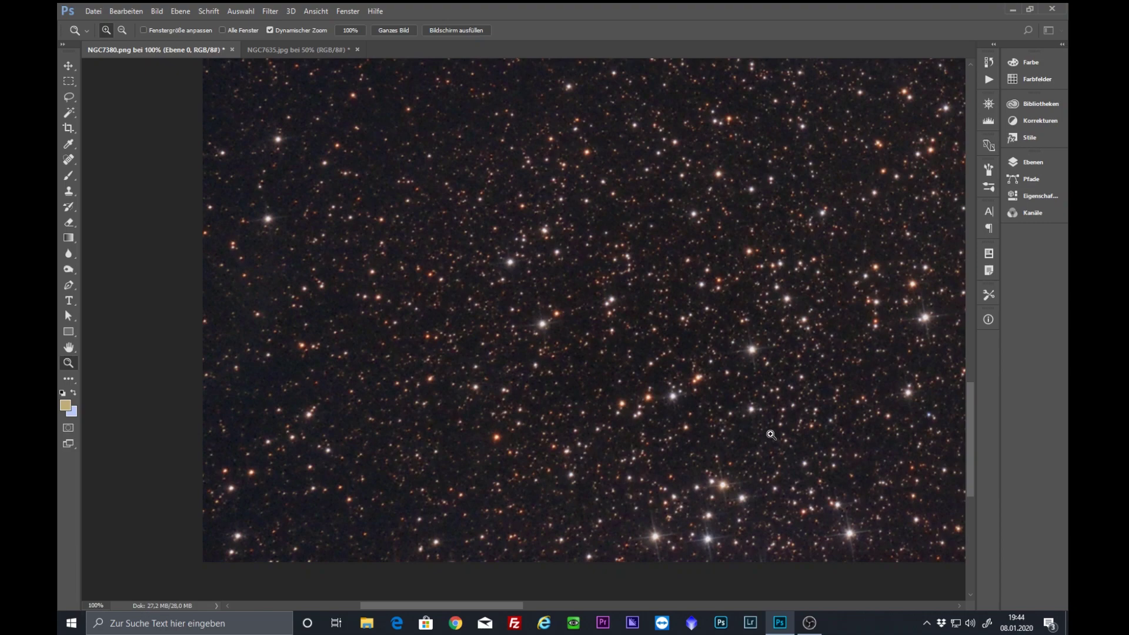
drag(780, 451, 154, 435)
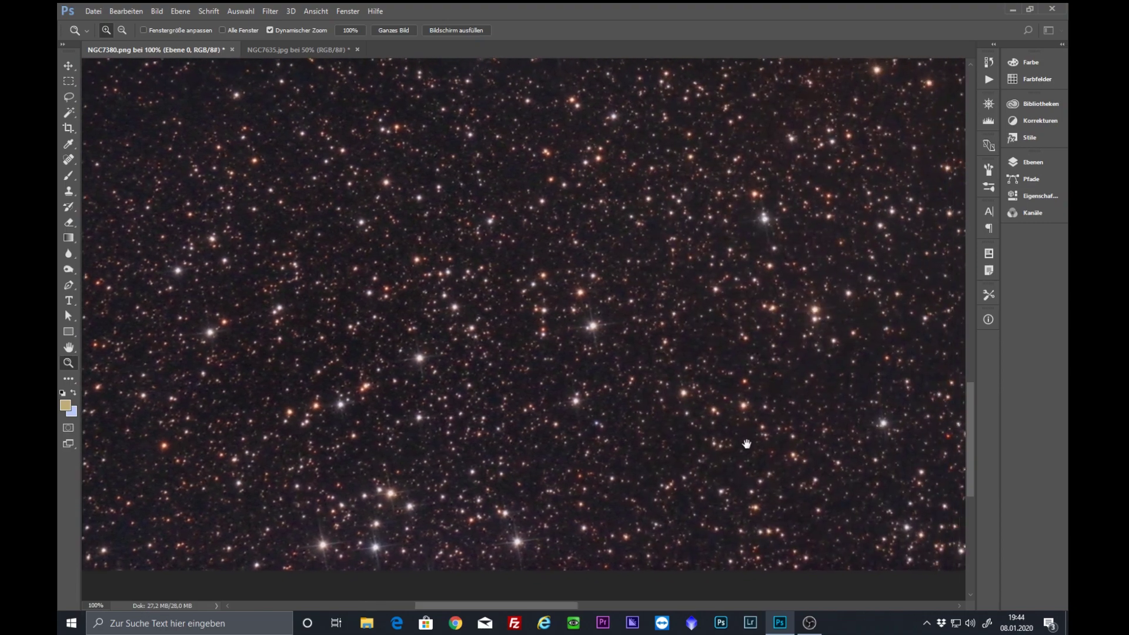
drag(959, 412, 745, 421)
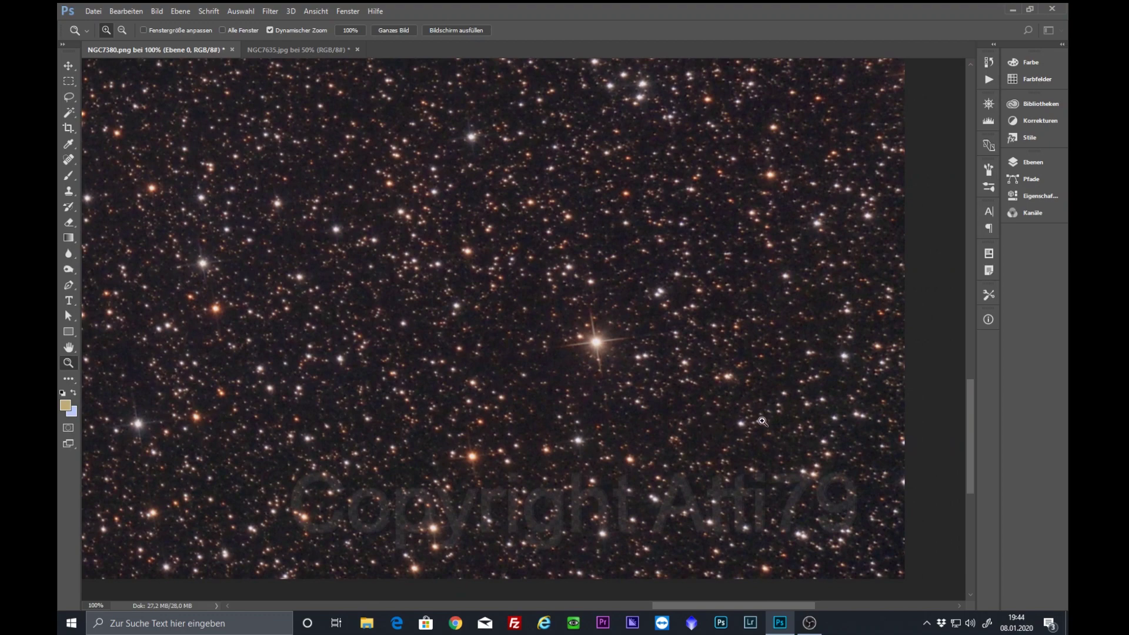
Step: Check the image's top edge, then zoom out to 66.7% centred on the red nebula
scroll(735, 236, up, 5)
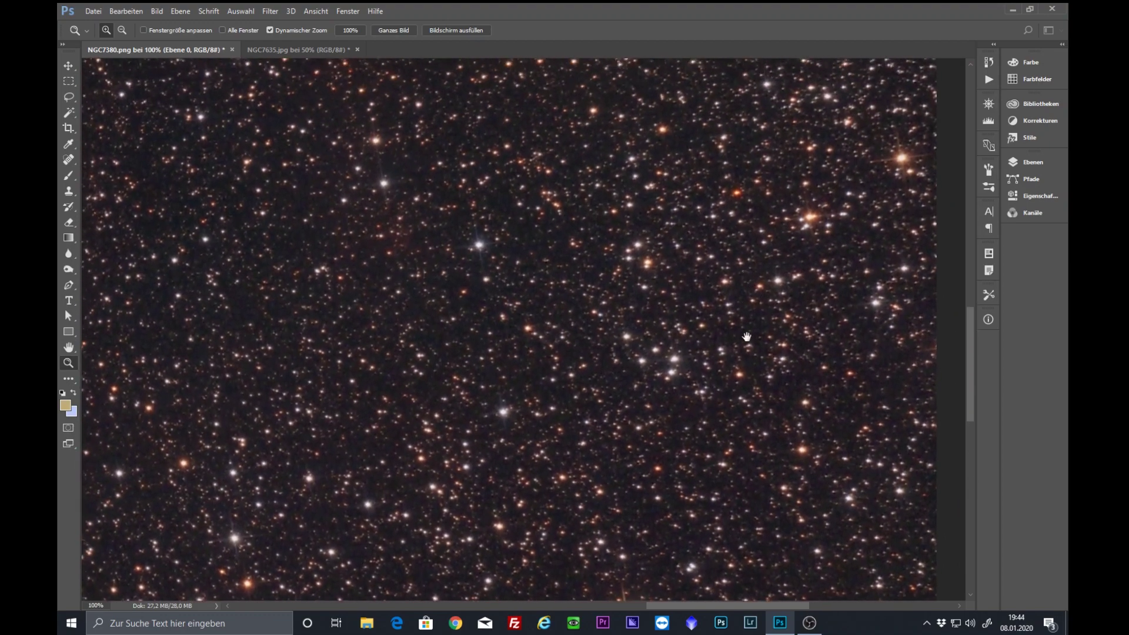
scroll(791, 242, up, 2)
scroll(797, 487, up, 2)
scroll(801, 368, up, 2)
scroll(811, 422, up, 3)
scroll(815, 447, up, 3)
scroll(819, 469, up, 2)
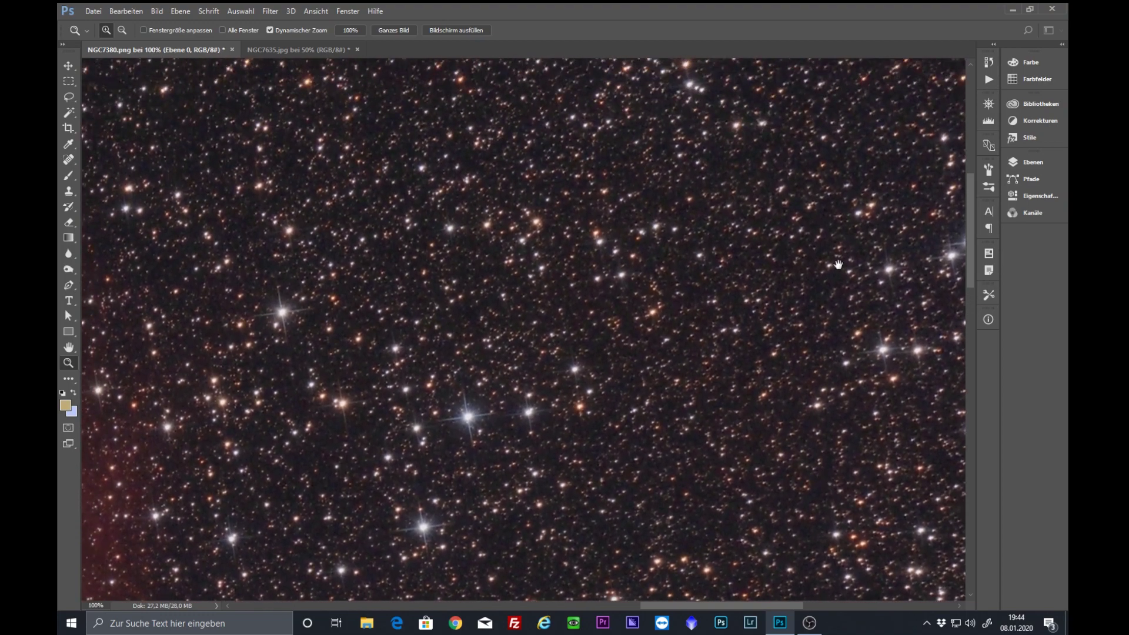
scroll(776, 297, up, 2)
drag(756, 323, 767, 308)
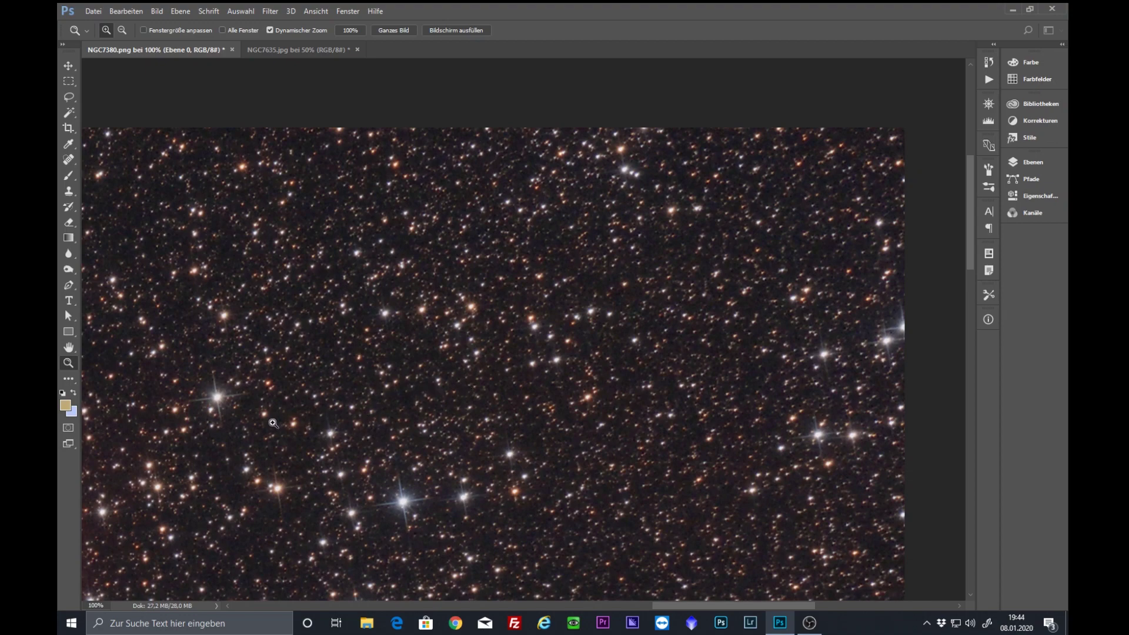
drag(272, 422, 519, 270)
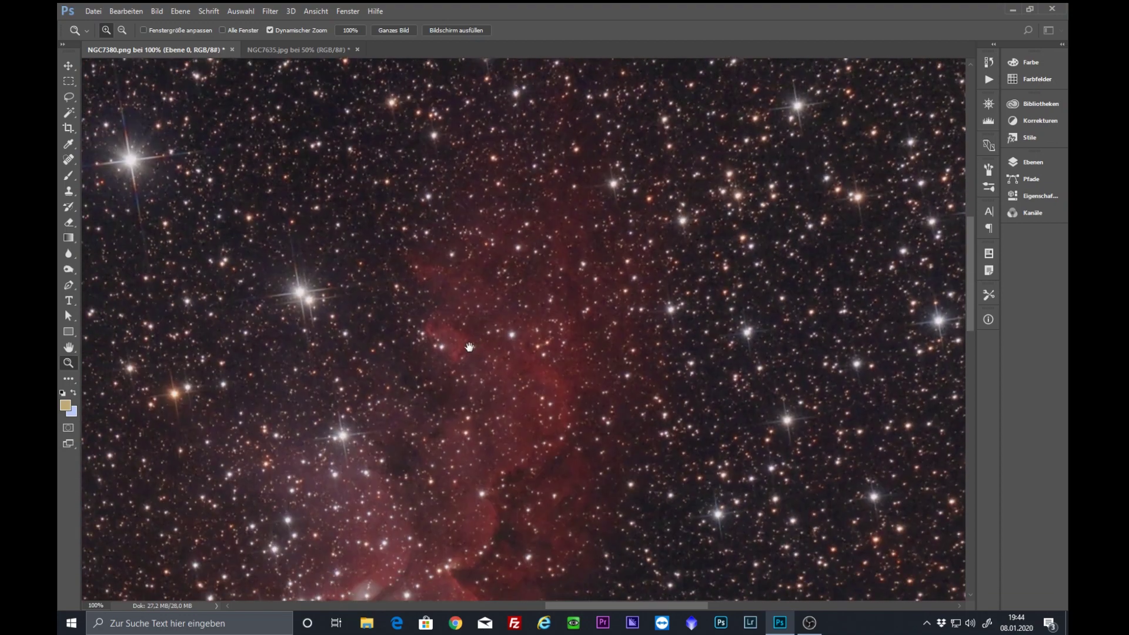
key(ctrl+minus)
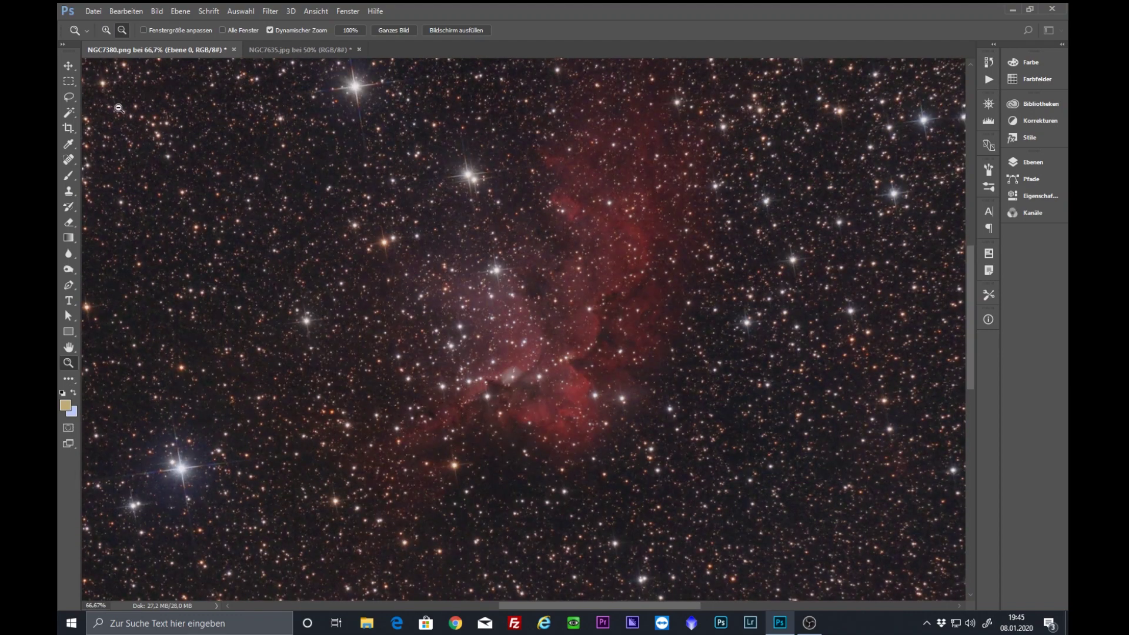
Step: Zoom to 200% and pan over the nebula's dark lanes, nearby stars and lower edge
click(106, 30)
click(510, 320)
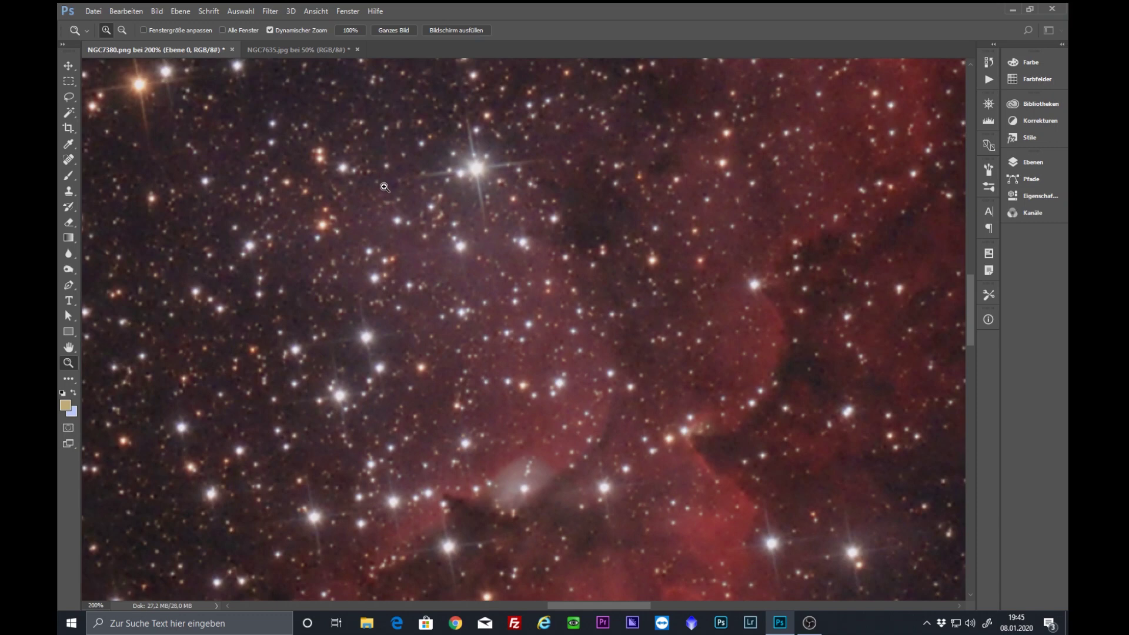
drag(530, 491, 465, 340)
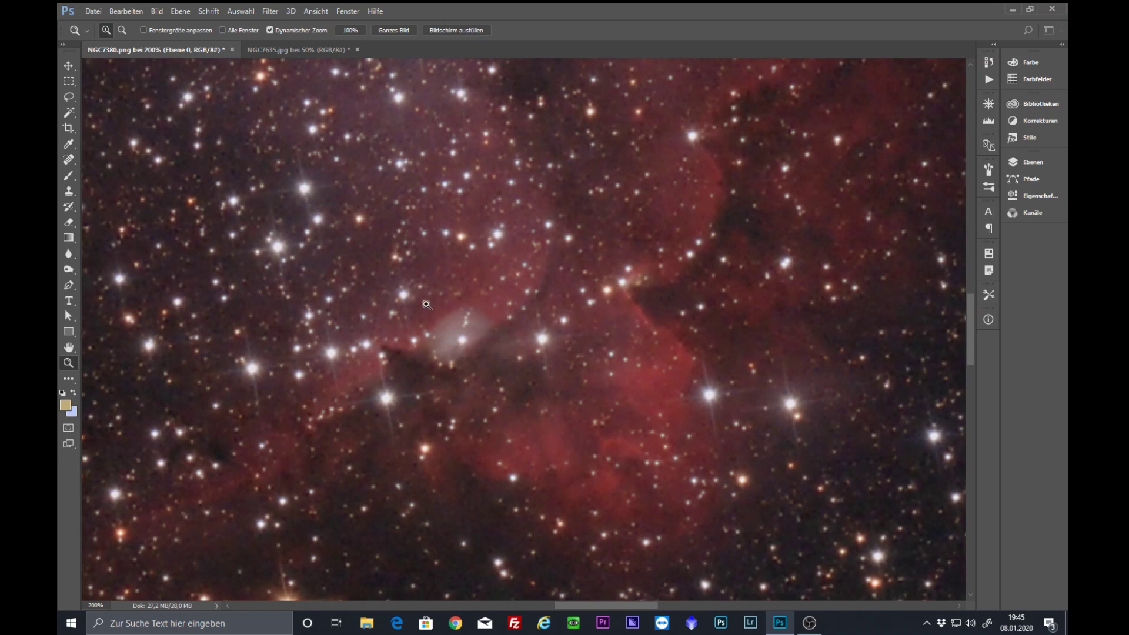
mouse_move(406, 284)
mouse_down()
mouse_move(522, 337)
mouse_move(770, 375)
mouse_up()
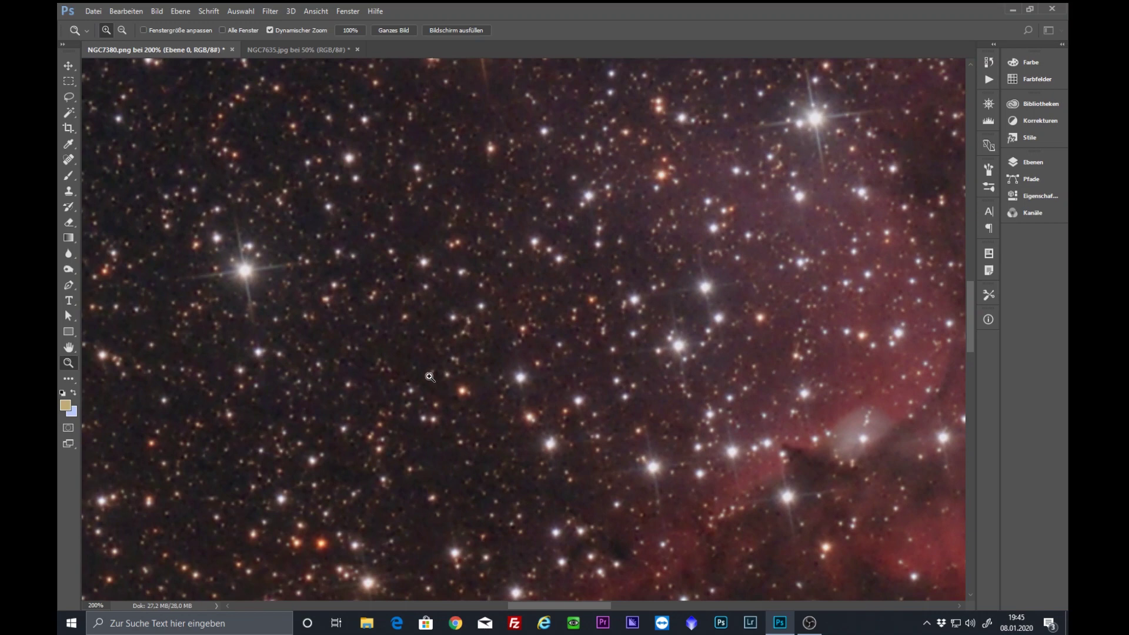
mouse_move(777, 400)
mouse_down()
mouse_move(635, 293)
mouse_move(670, 296)
mouse_move(461, 226)
mouse_up()
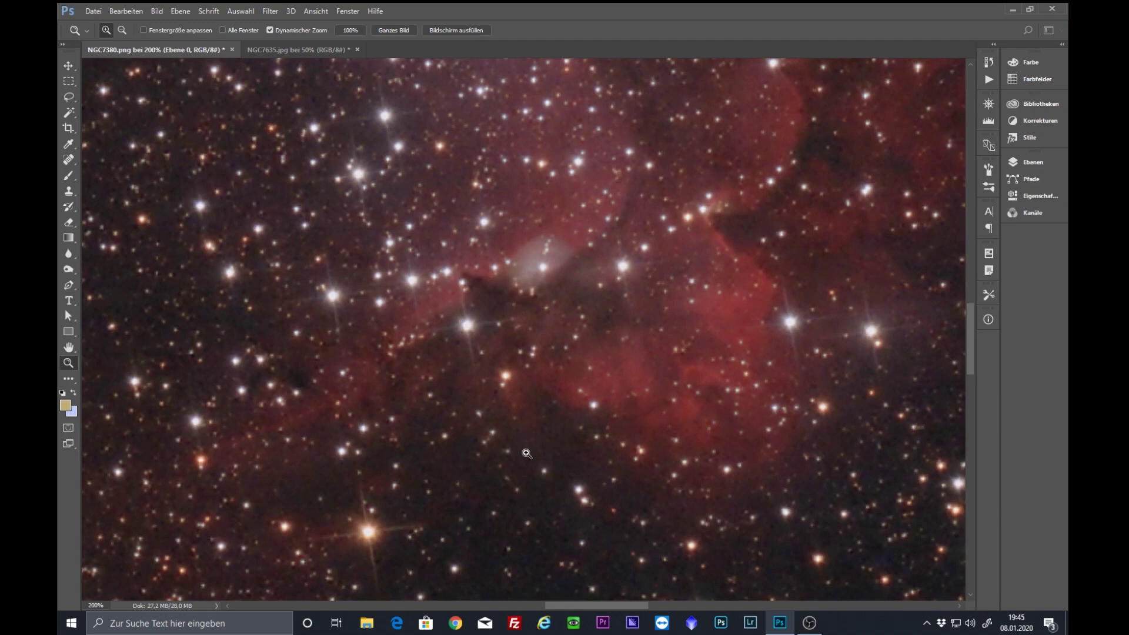
mouse_move(527, 453)
mouse_down()
mouse_move(527, 390)
mouse_move(545, 347)
mouse_up()
drag(503, 485, 520, 401)
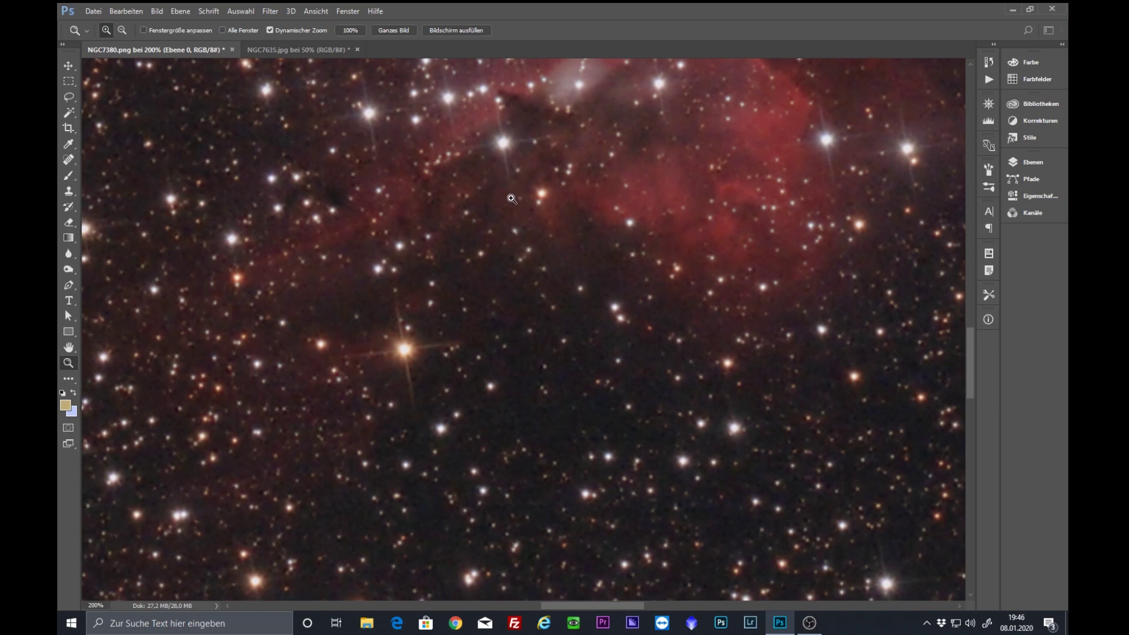
Step: Recentre the nebula core, zoom out to 66.7%, then zoom back in on the core
key(space)
drag(517, 223, 552, 489)
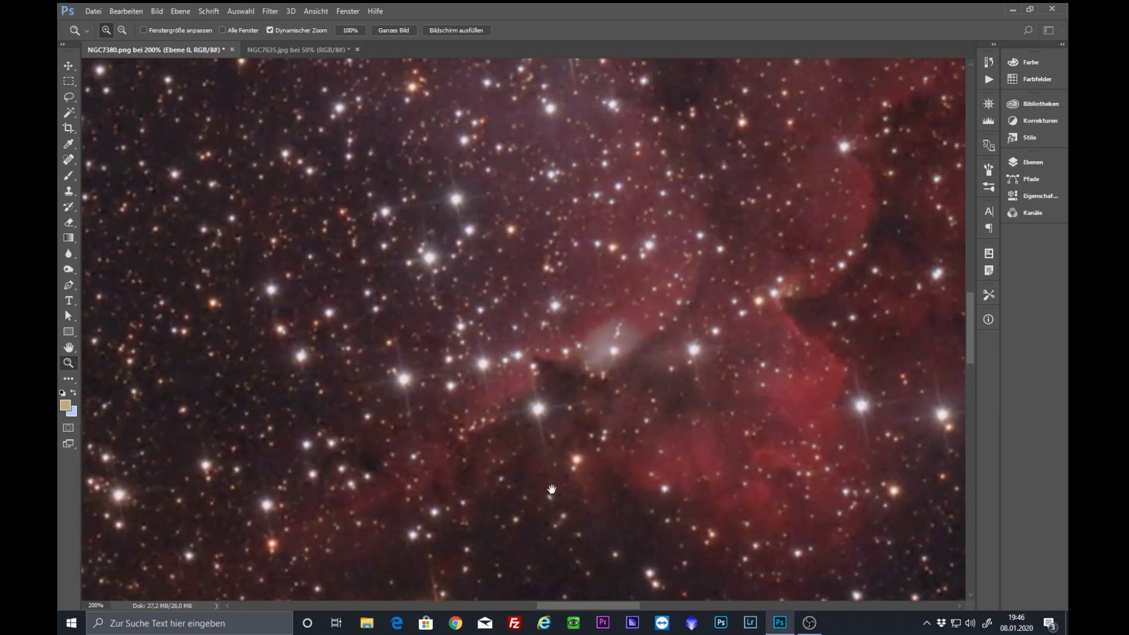
mouse_move(487, 175)
mouse_down()
mouse_move(481, 346)
mouse_move(496, 379)
mouse_up()
click(122, 30)
click(490, 319)
click(490, 319)
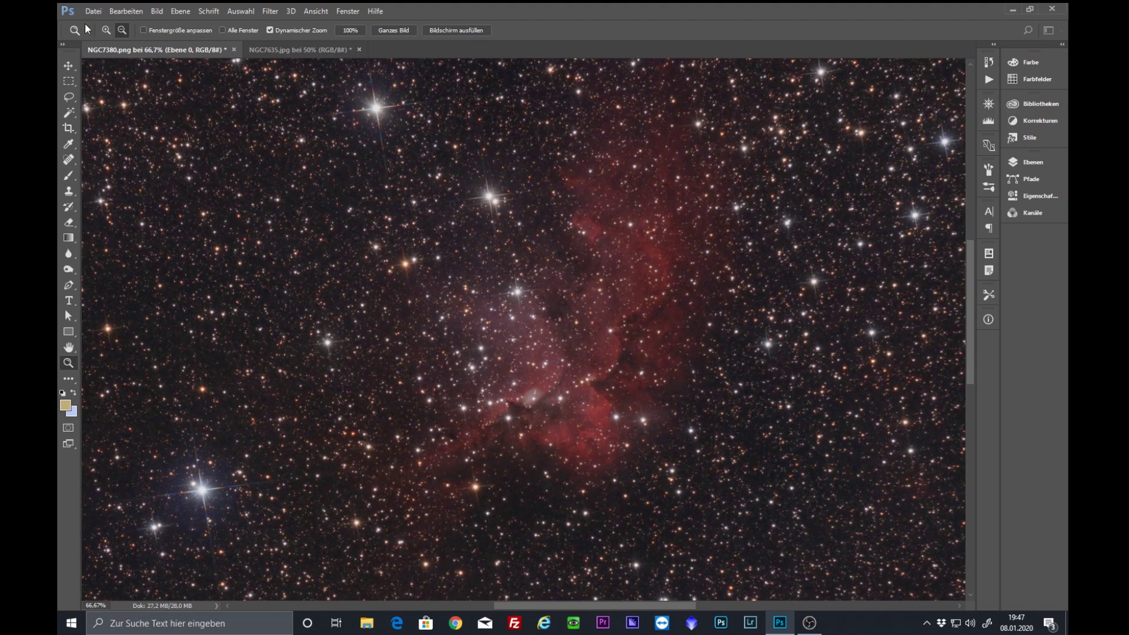
click(106, 30)
click(519, 360)
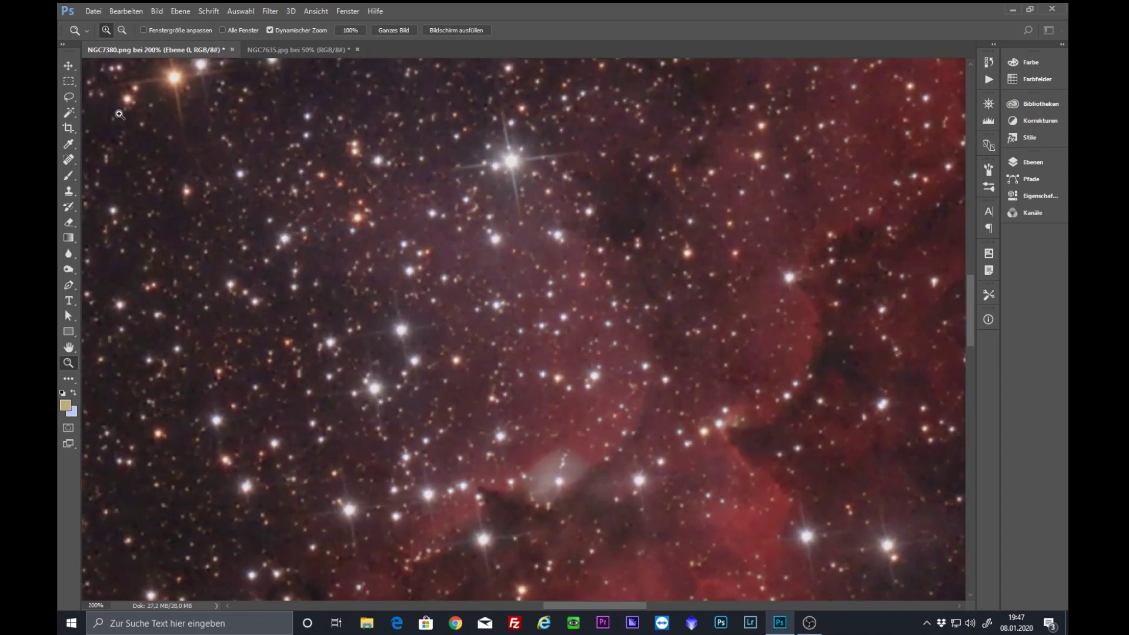
click(121, 30)
Step: Zoom out from 100% to 66.7% to show the star field around the nebula
click(493, 314)
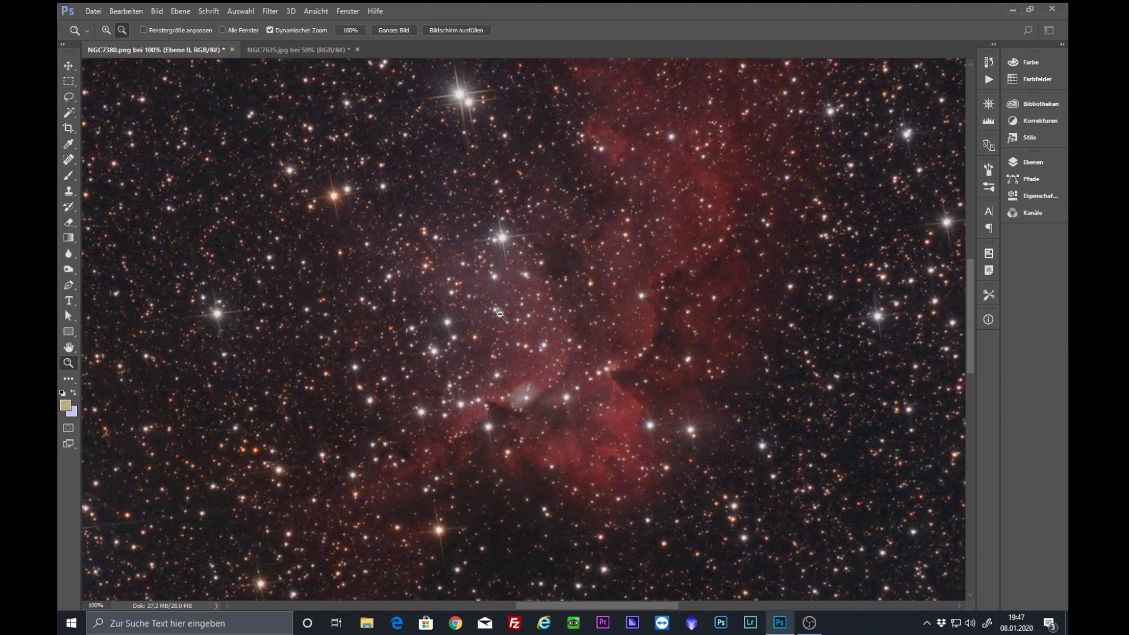
click(501, 315)
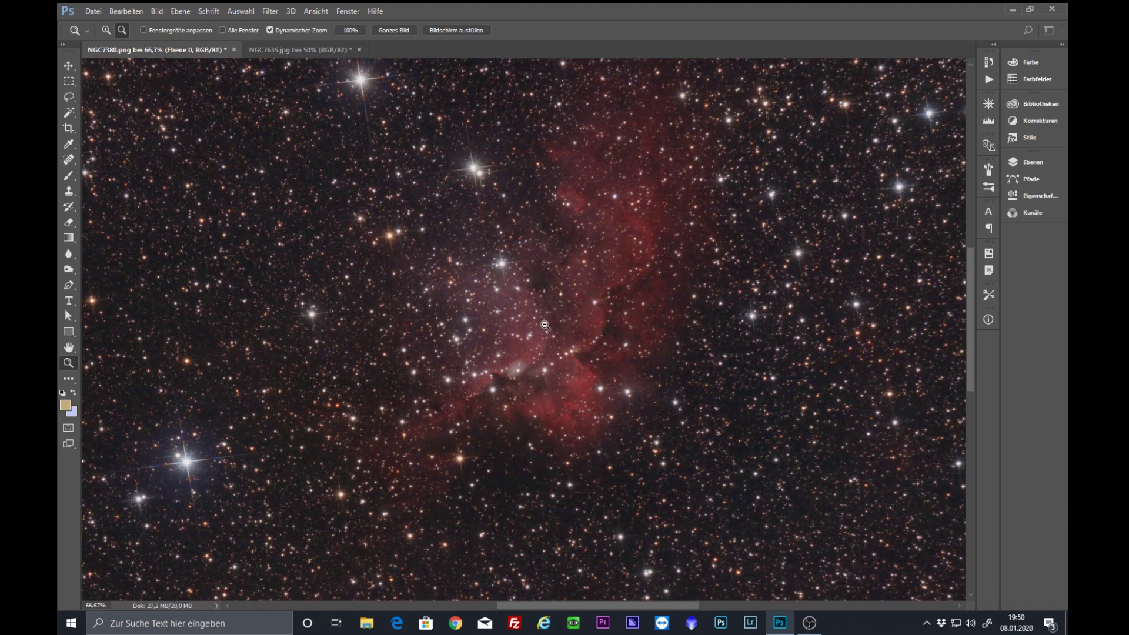
Step: Zoom out to 33.3%, duplicate Ebene 0 as Ebene 0 Kopie, and open Levels (Ctrl+L)
alt+click(545, 324)
alt+click(544, 288)
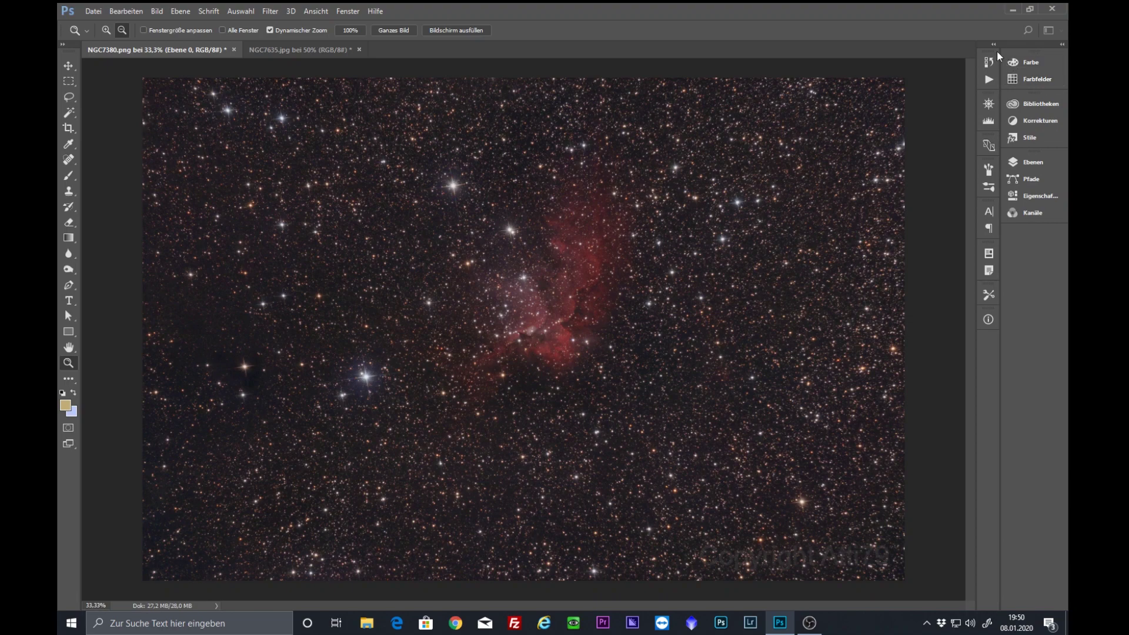
click(1044, 165)
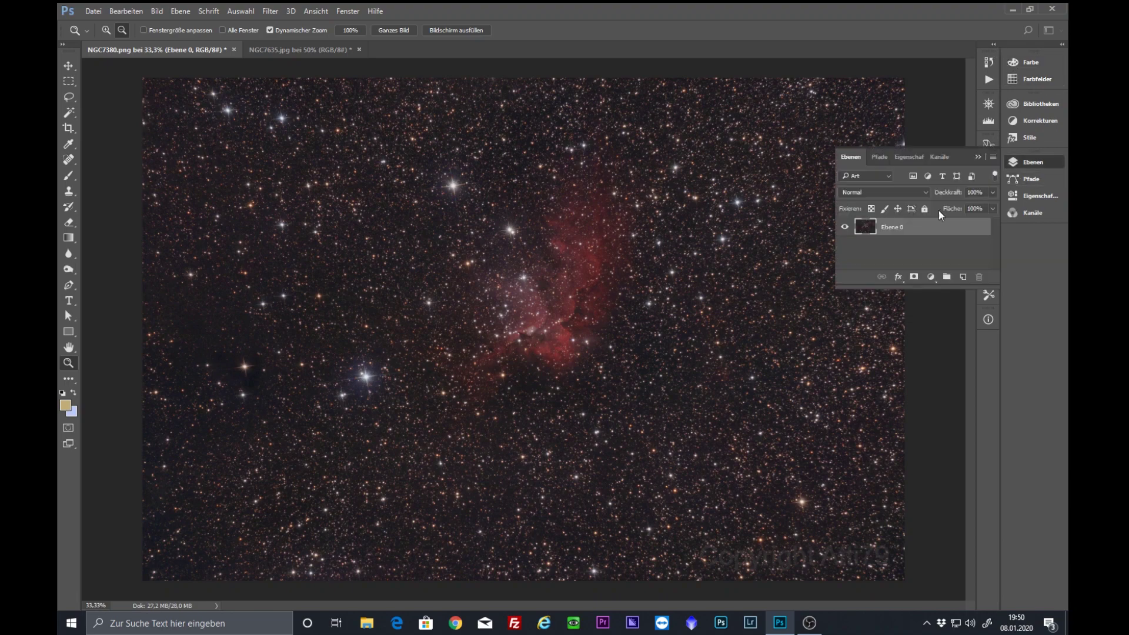
drag(890, 227, 963, 277)
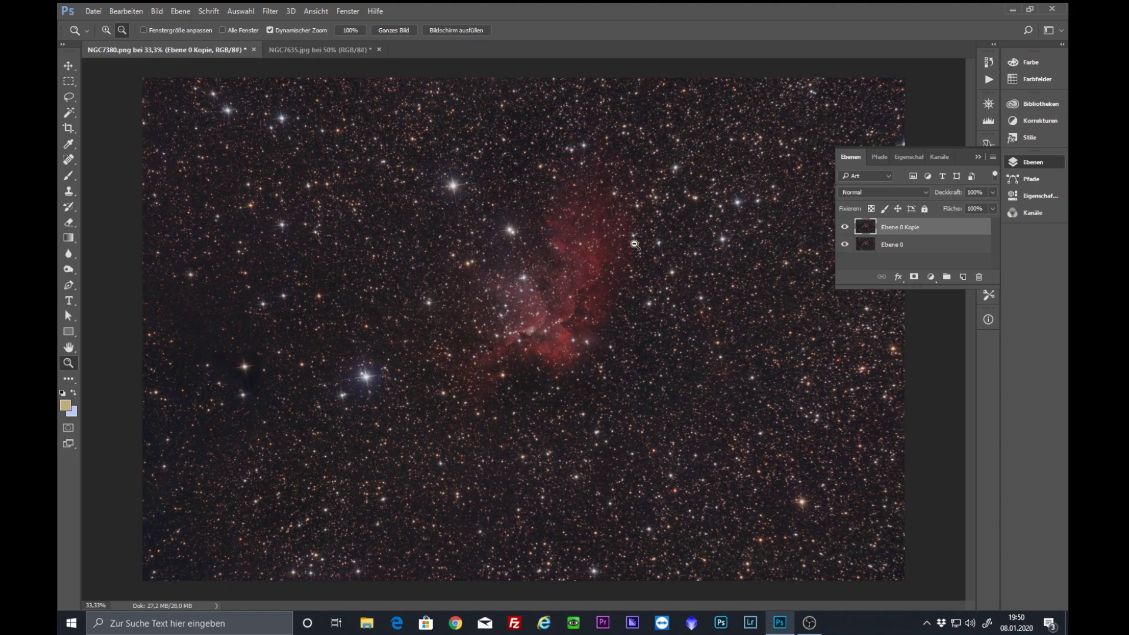
key(ctrl+l)
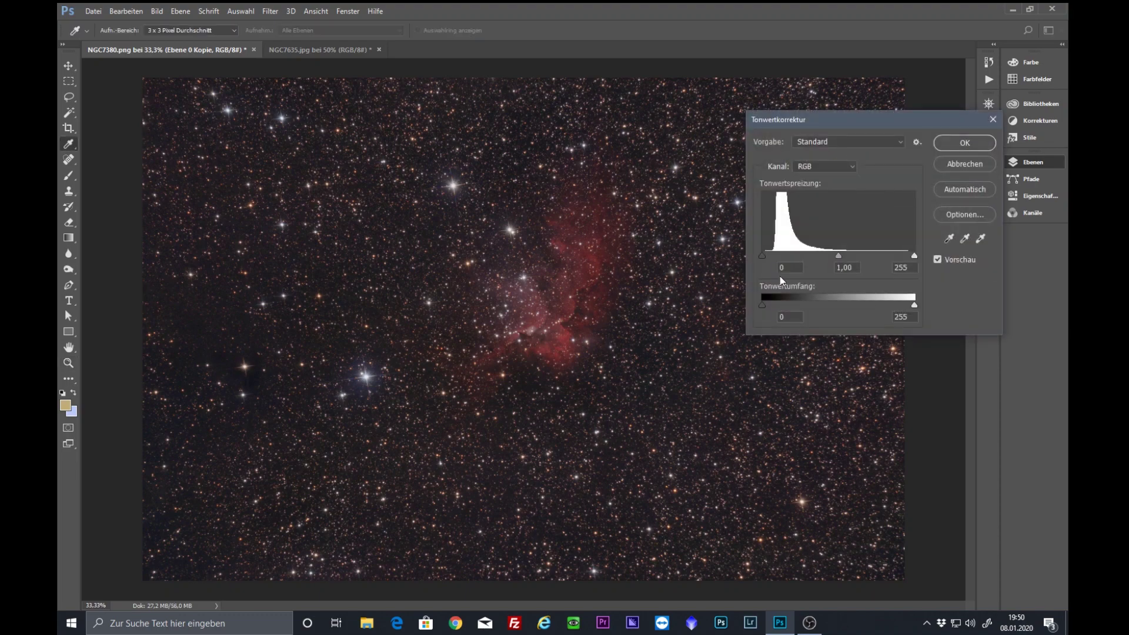
Step: In Levels, raise the black point for RGB, Rot, Grün and Blau (Blau to 7) and apply
drag(764, 257, 765, 255)
click(852, 167)
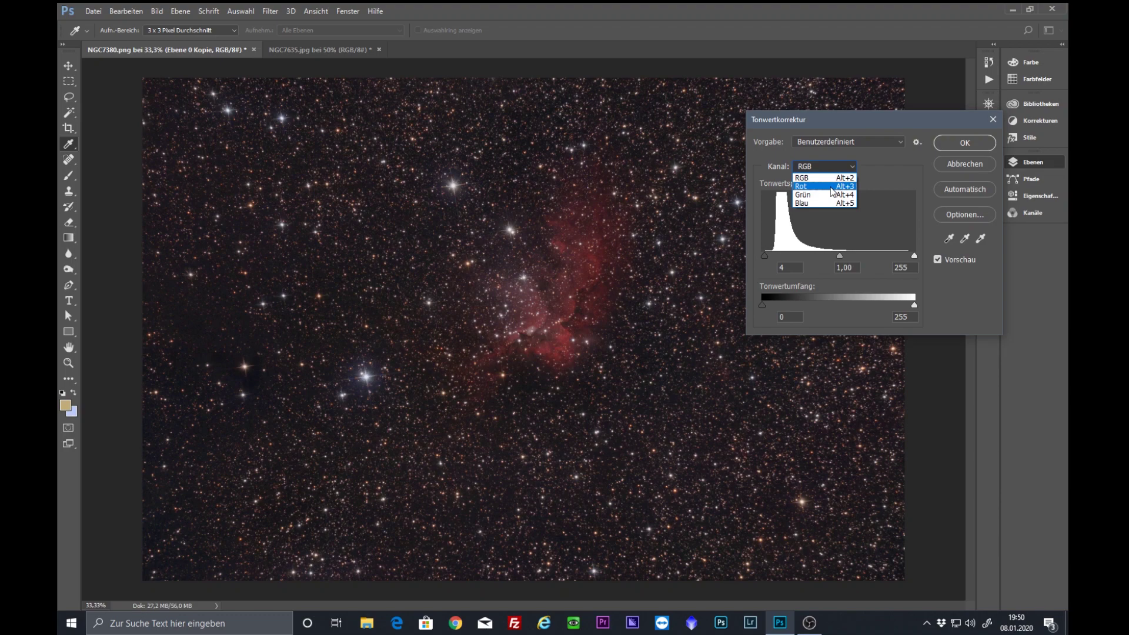
click(832, 187)
drag(764, 256, 768, 259)
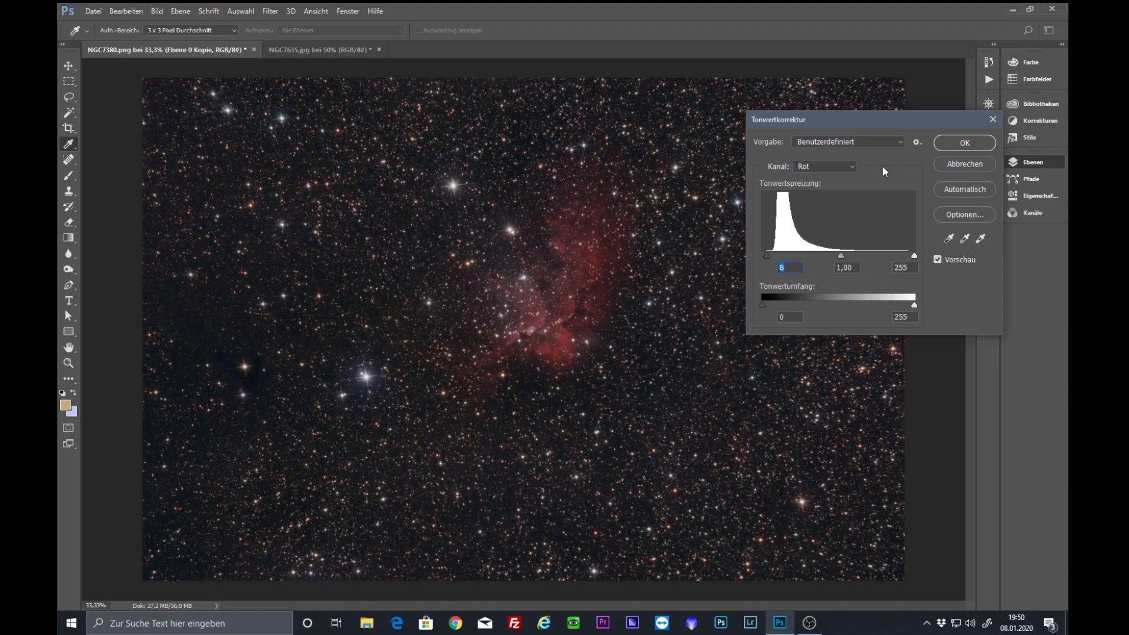
click(852, 167)
click(823, 195)
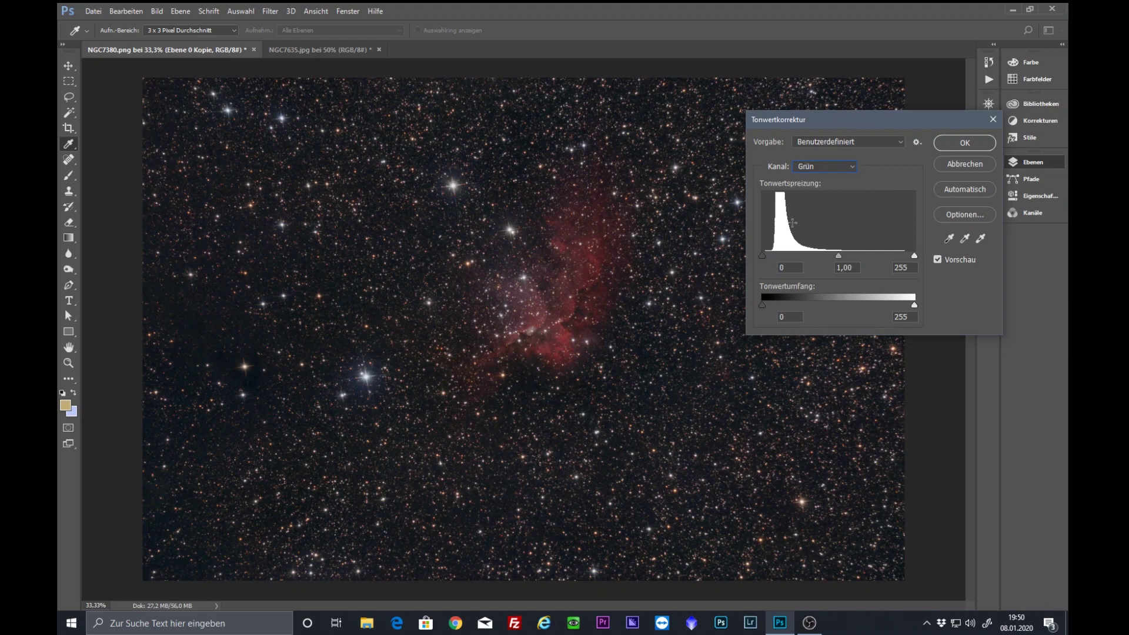
drag(763, 257, 773, 256)
click(856, 171)
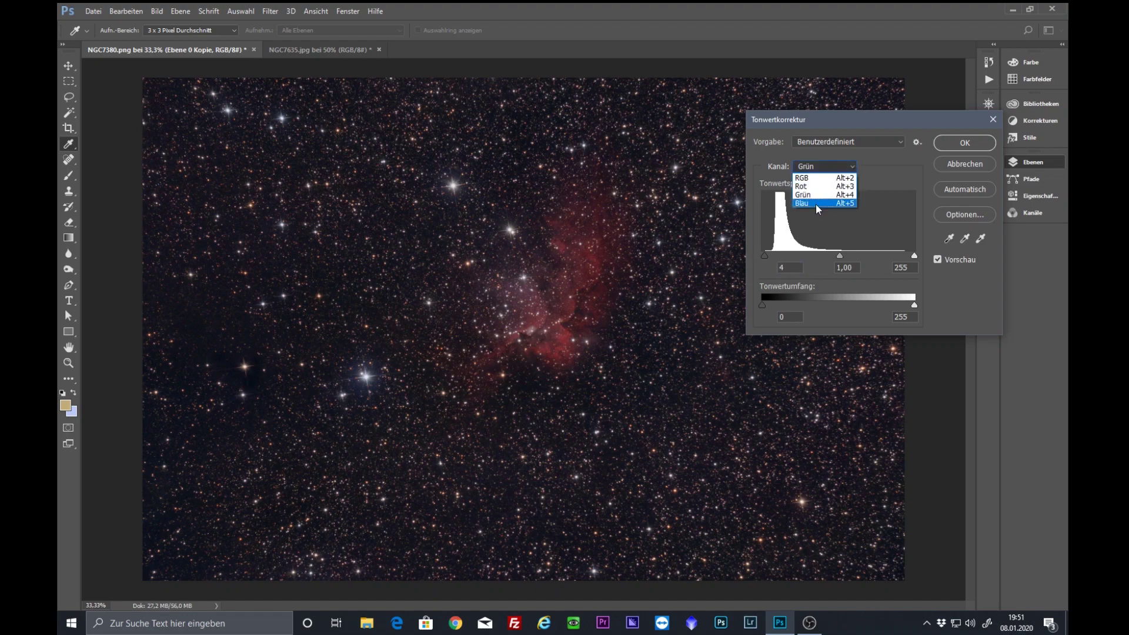
click(818, 208)
drag(762, 260, 768, 258)
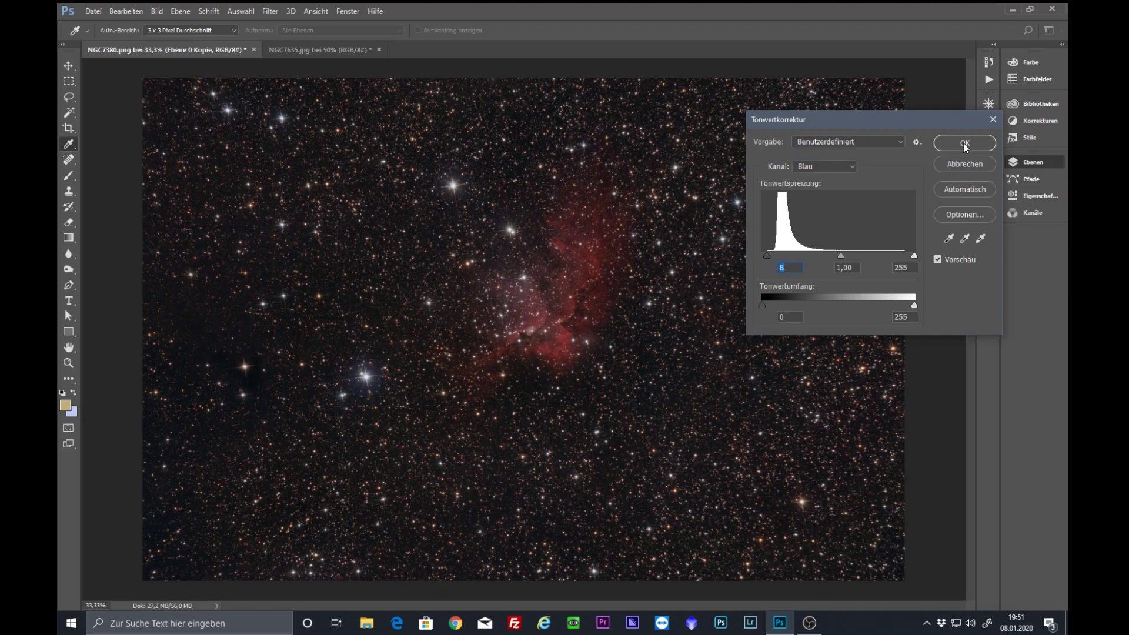
click(964, 143)
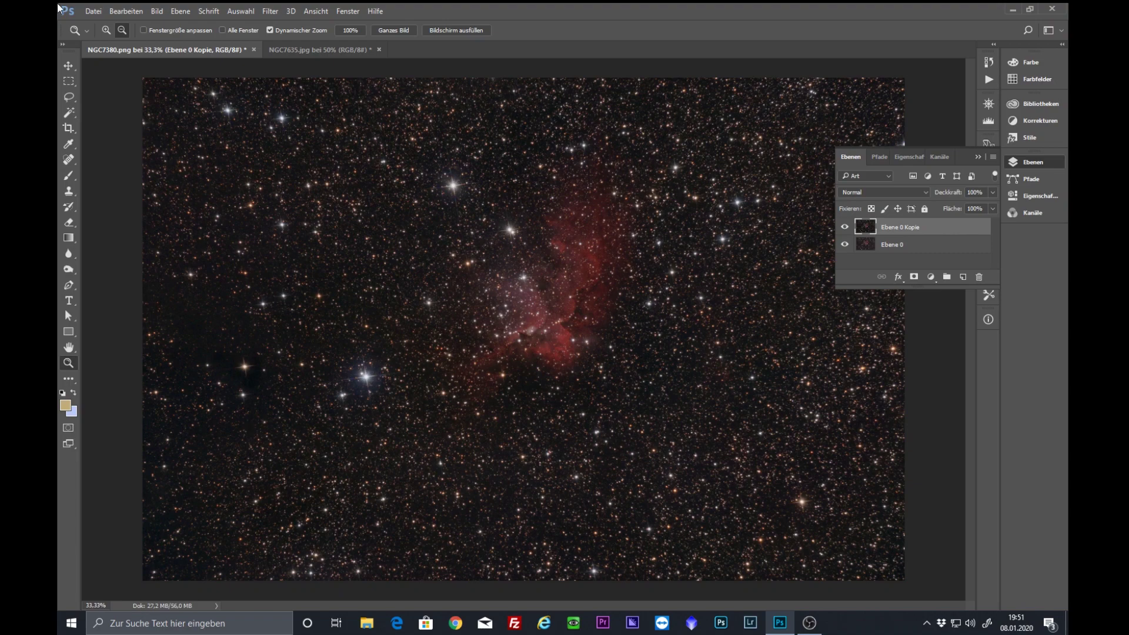
click(157, 11)
mouse_move(176, 41)
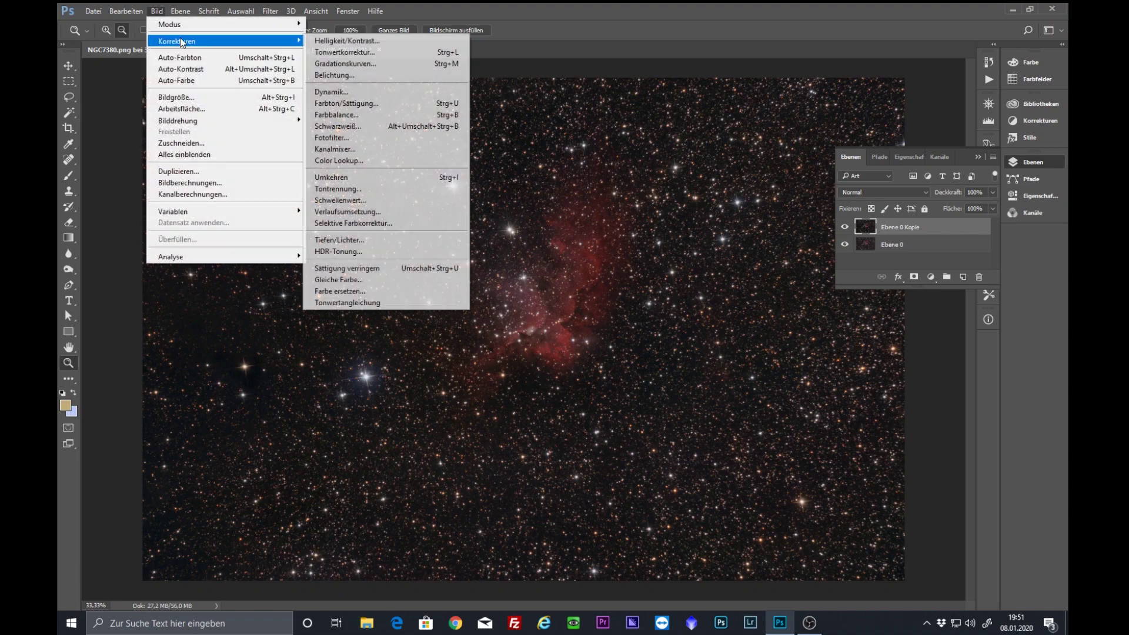
Step: Apply Gleiche Farbe with Farbintensität 130 to Ebene 0 Kopie, then collapse the Layers panel
click(342, 280)
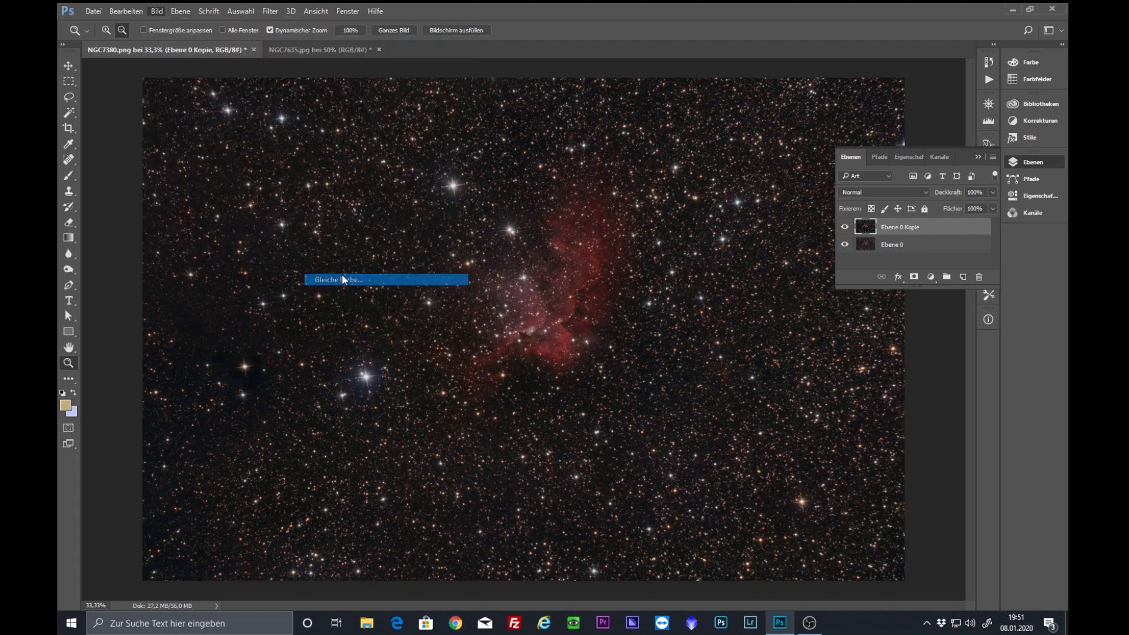
drag(698, 162, 750, 166)
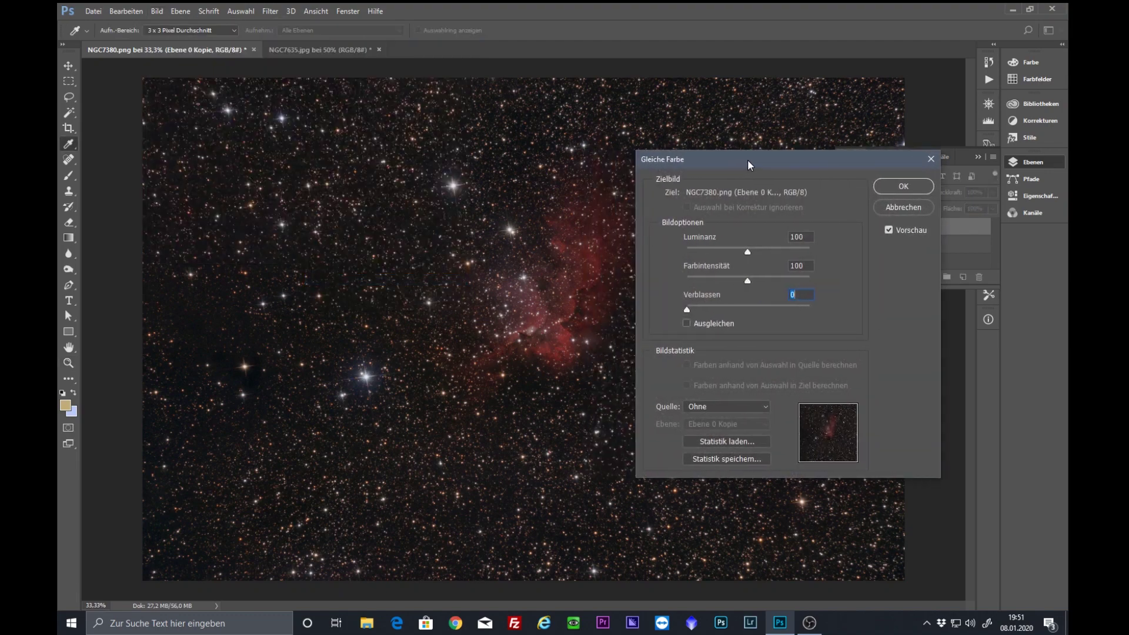
drag(749, 284, 762, 281)
drag(763, 280, 767, 281)
click(894, 187)
key(z)
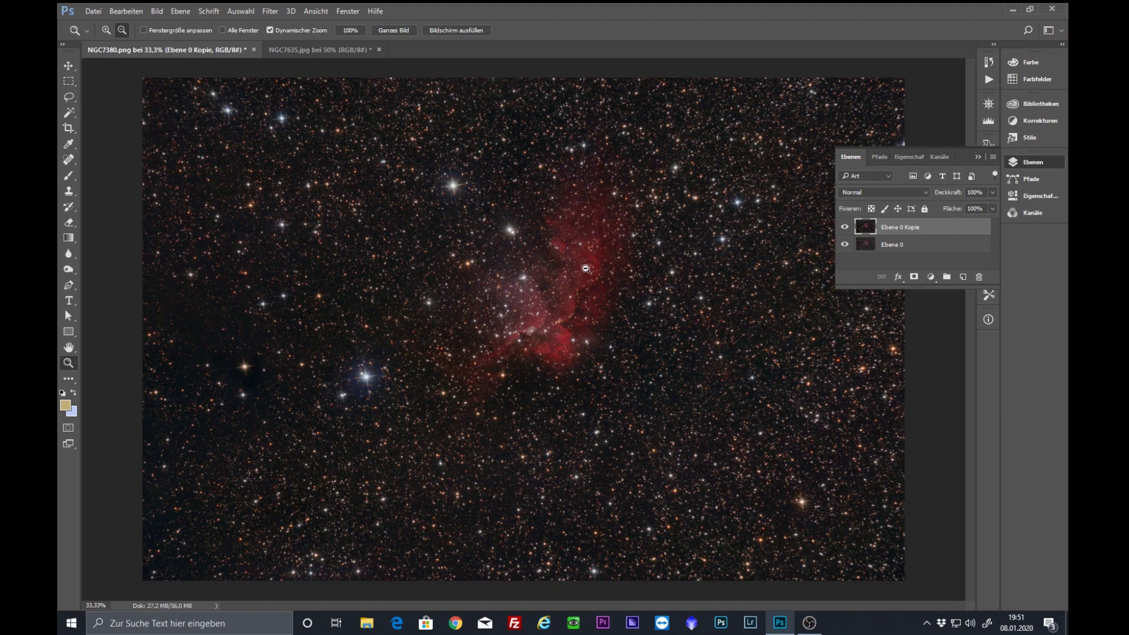
click(978, 157)
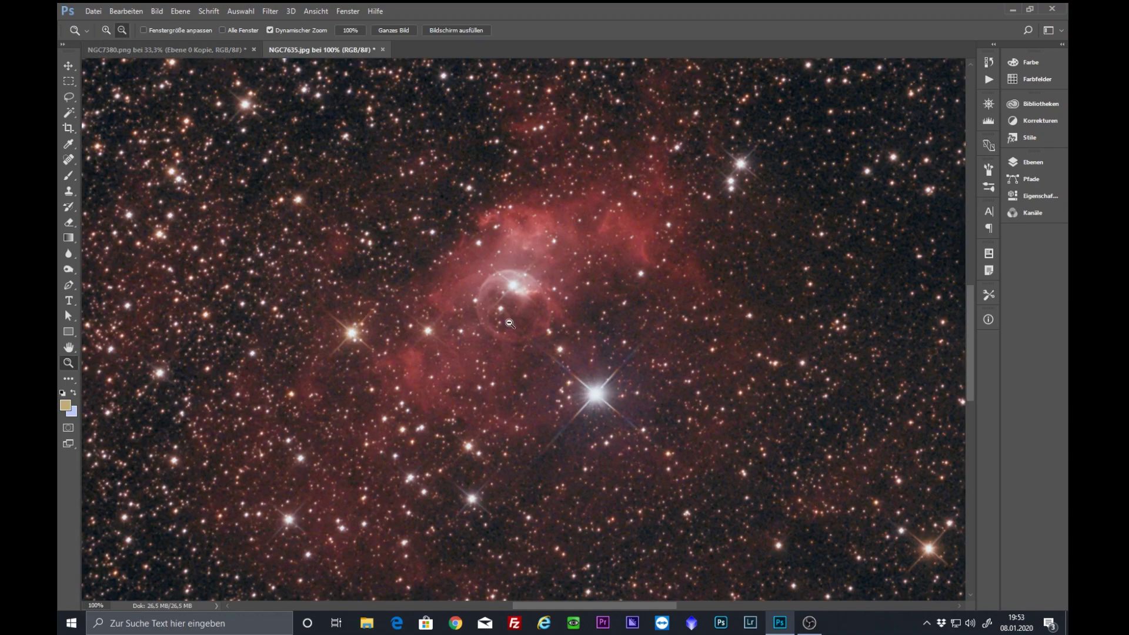
Step: Zoom out to view all of NGC7635.jpg, then switch back to NGC7380.png
click(510, 324)
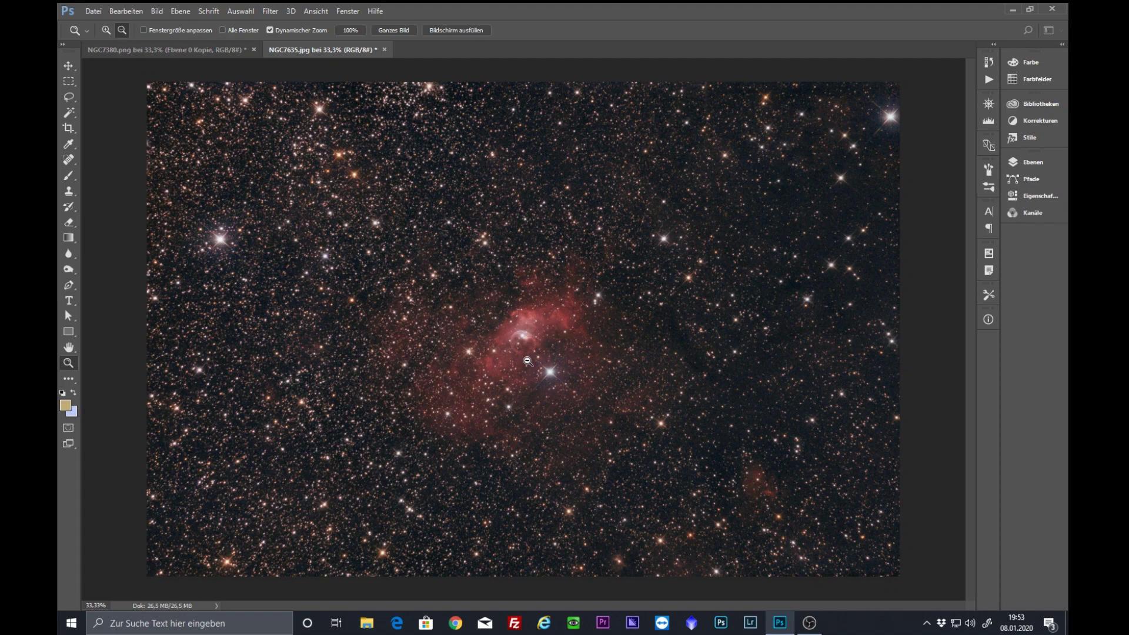
click(191, 50)
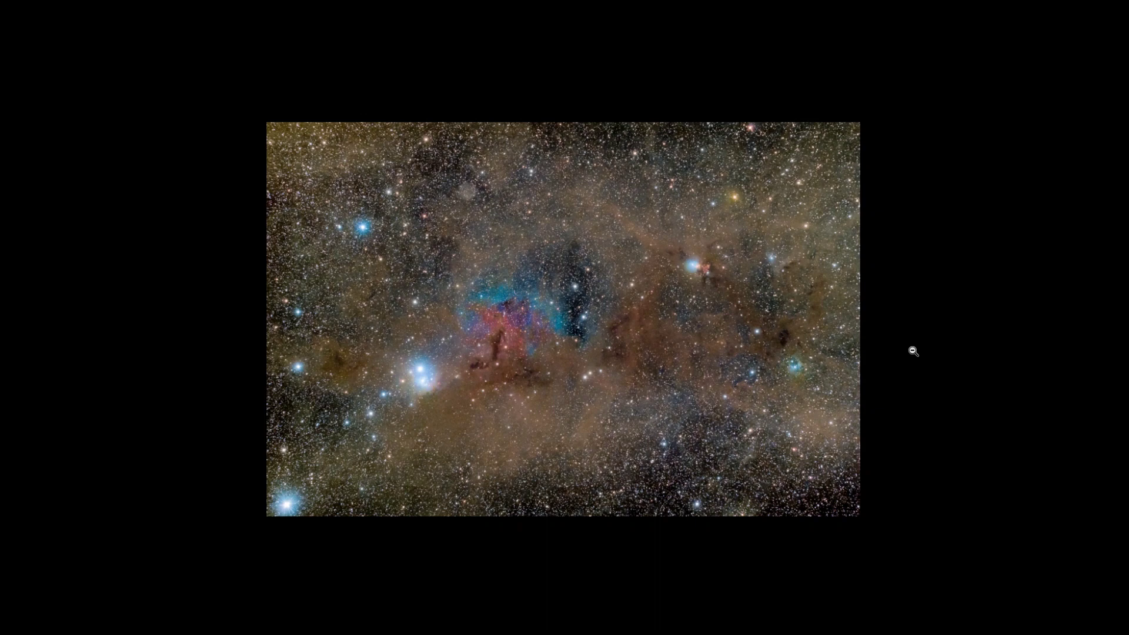
Step: Leave full-screen view to restore the workspace showing IC348 gross neu.tif at 16.7%
key(f)
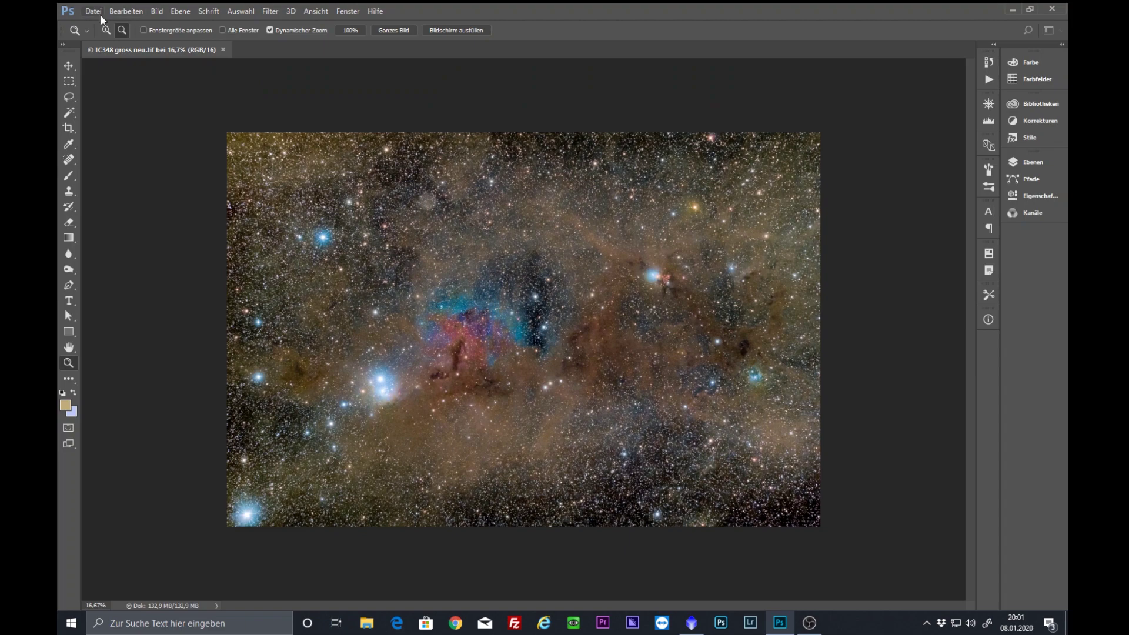
Step: Zoom into the nebula at 33.3%, back out to 16.7%, then switch to PixInsight
click(525, 340)
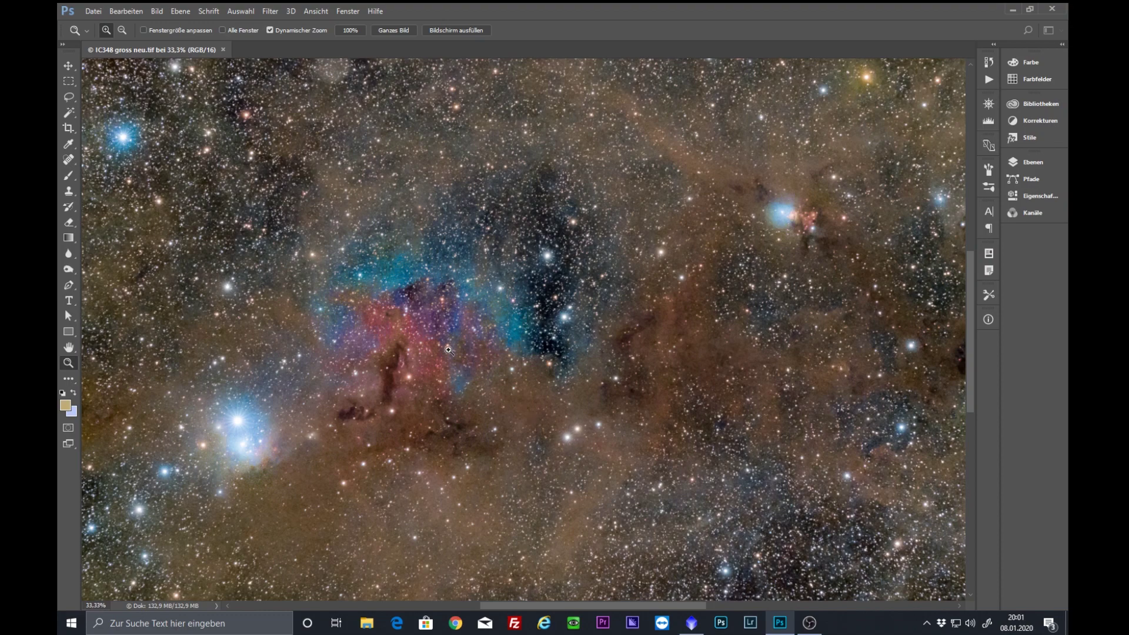
click(122, 30)
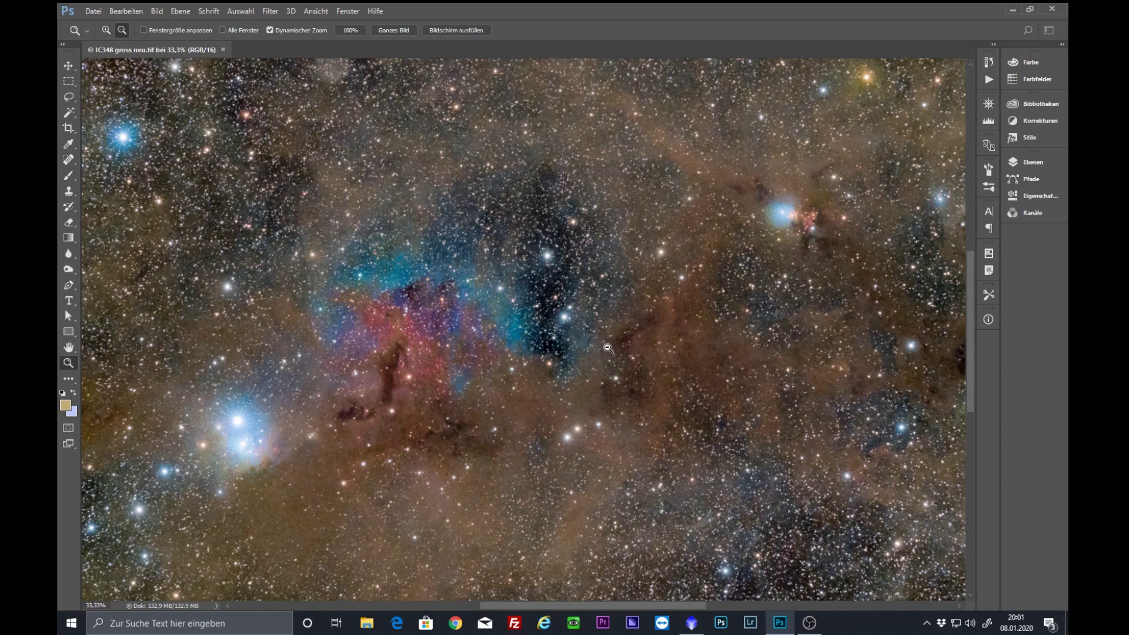
click(528, 308)
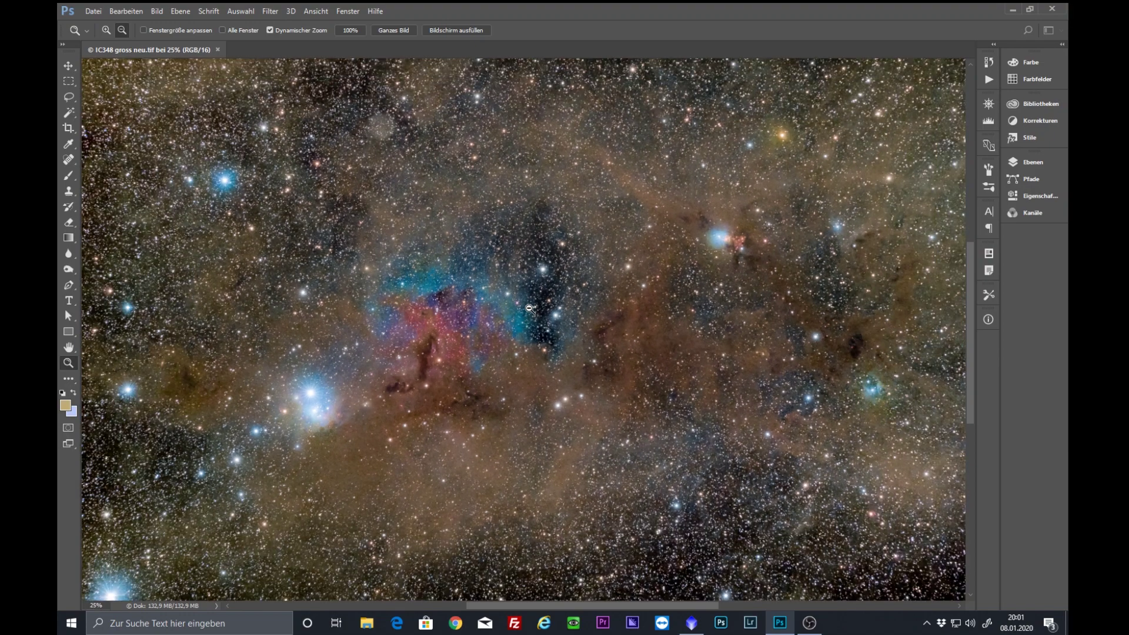
click(529, 309)
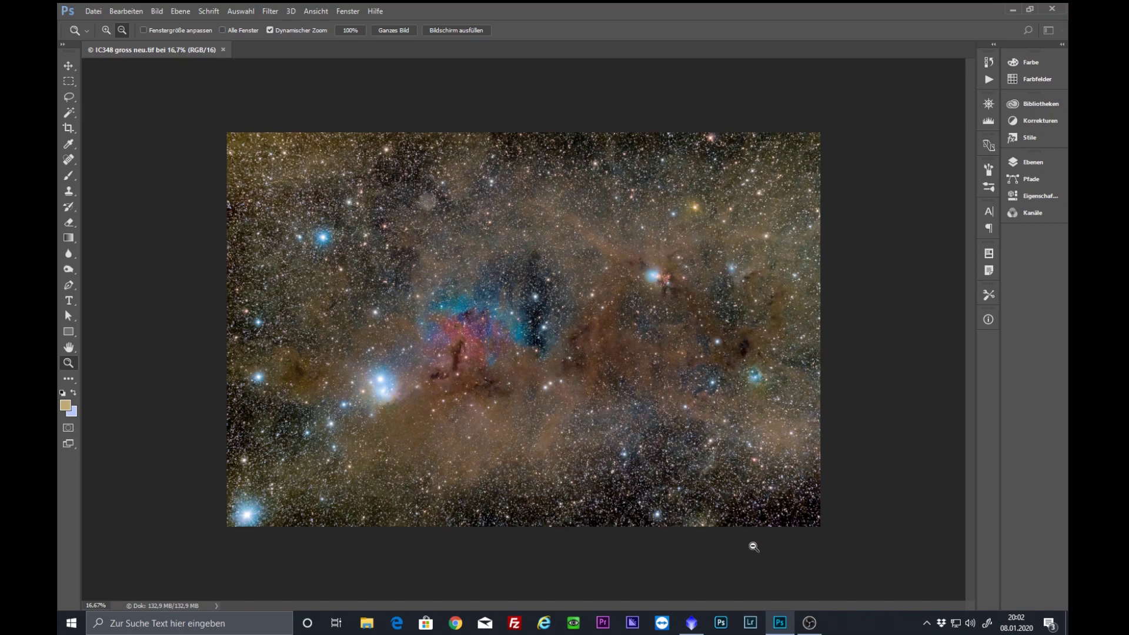
click(692, 626)
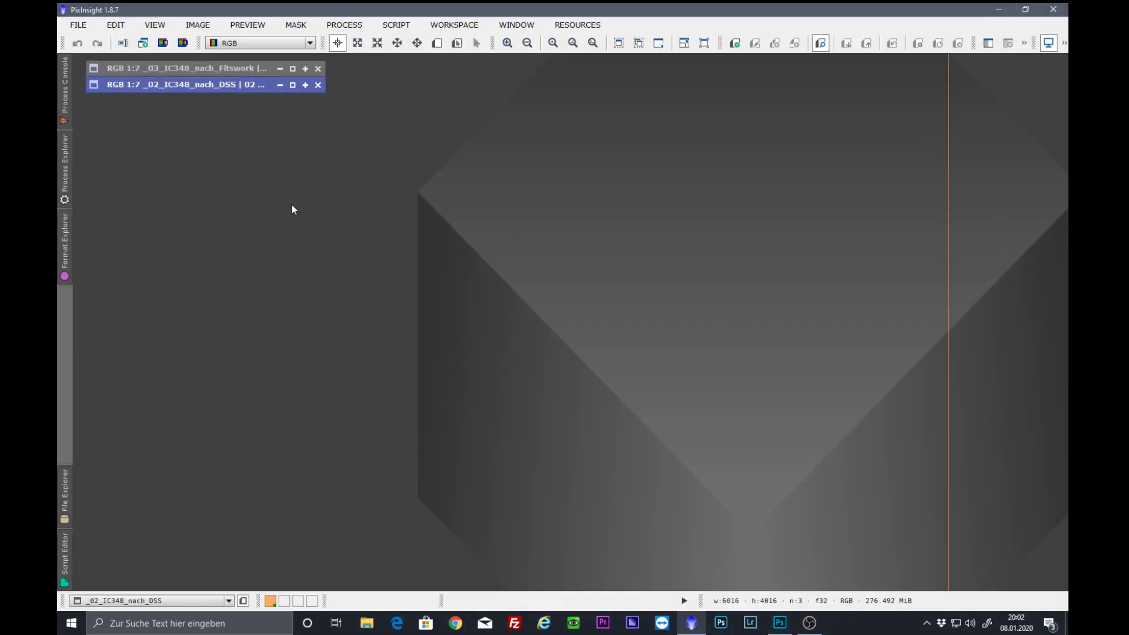
Step: Restore the _02_IC348_nach_DSS and _03_IC348_nach_Fitswork windows and auto-stretch the DSS stack
click(293, 85)
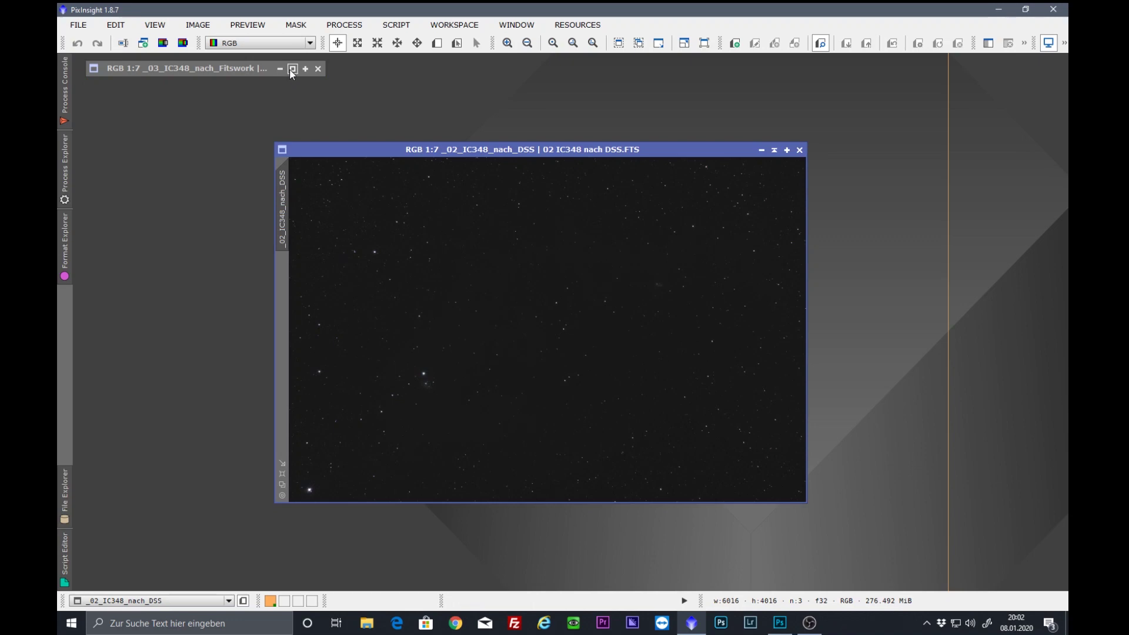
click(292, 68)
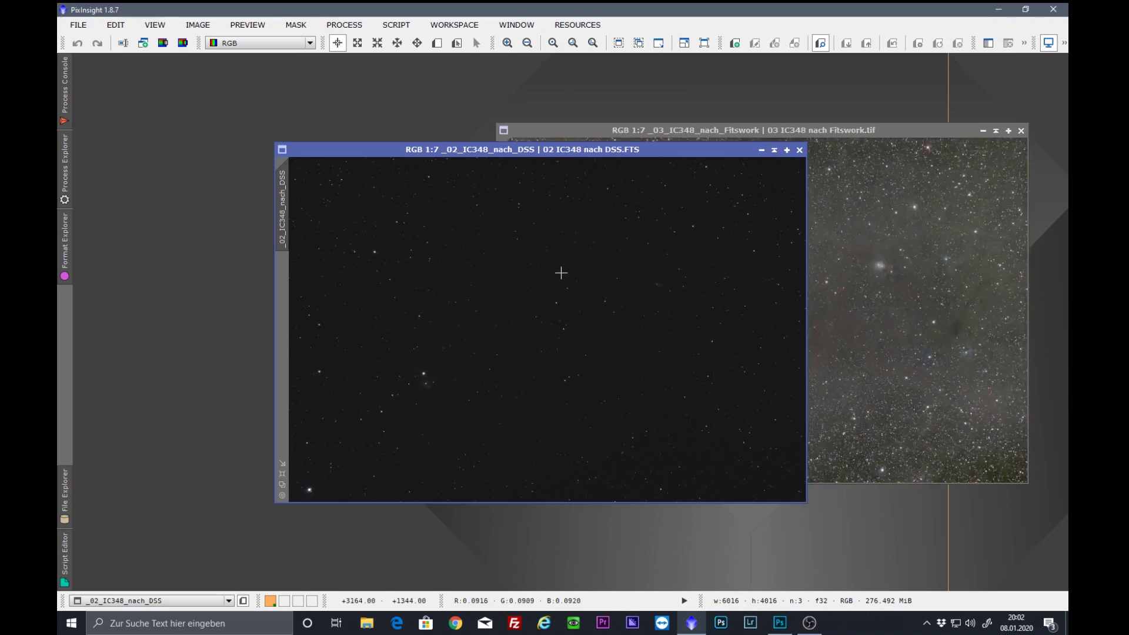
click(1065, 43)
click(1049, 84)
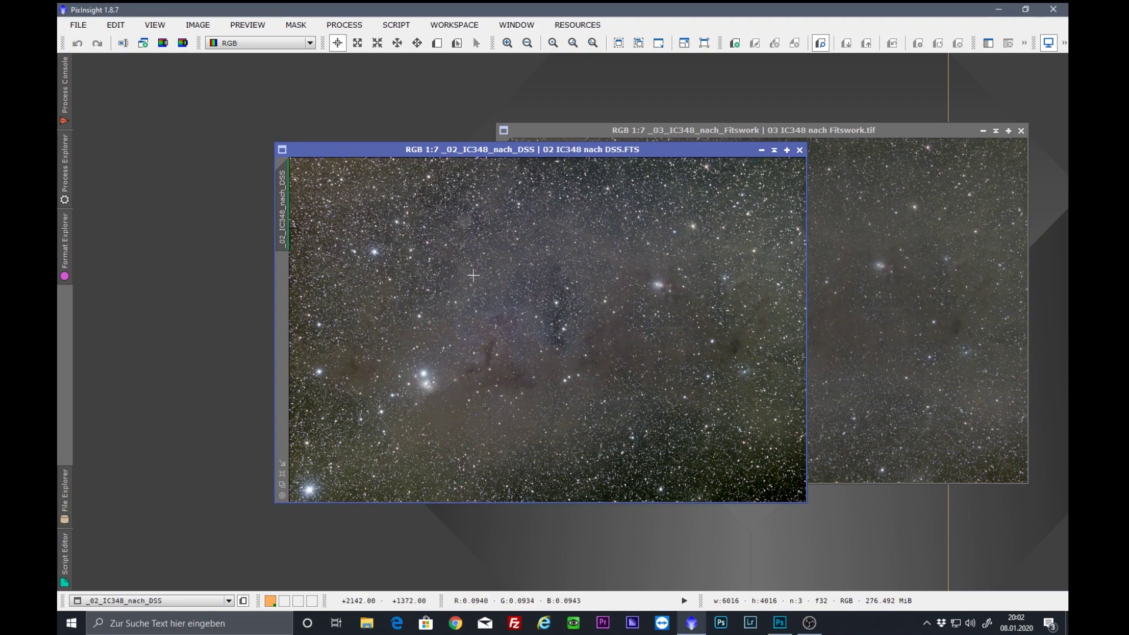
Step: Zoom the stretched DSS stack to 1:1 and pan around to inspect stars and dust
scroll(466, 339, up, 4)
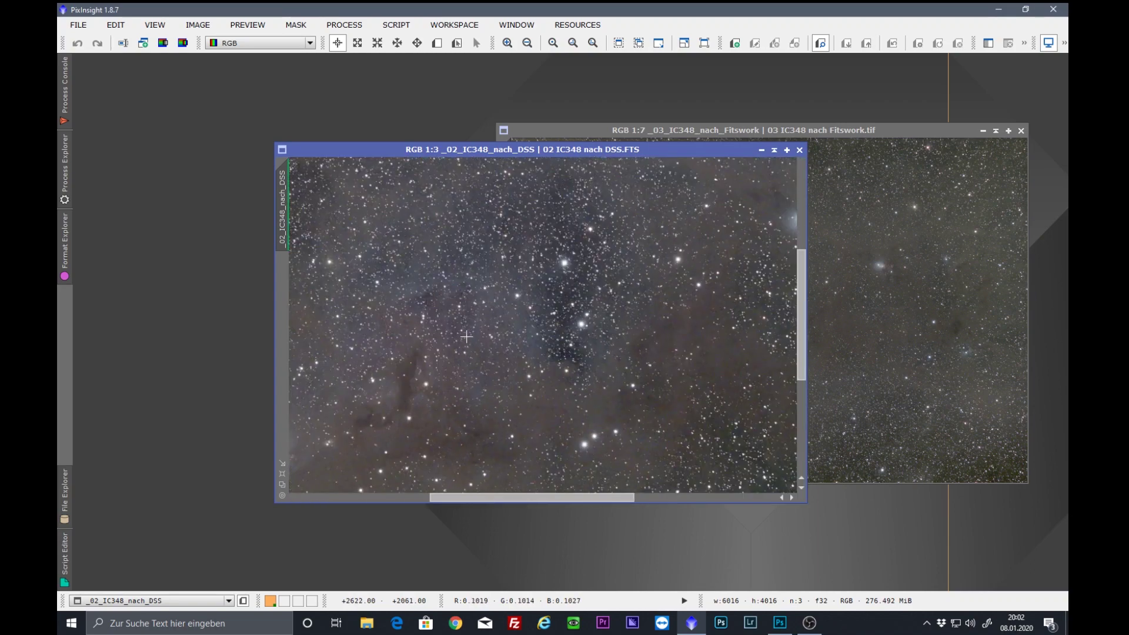
scroll(466, 336, up, 2)
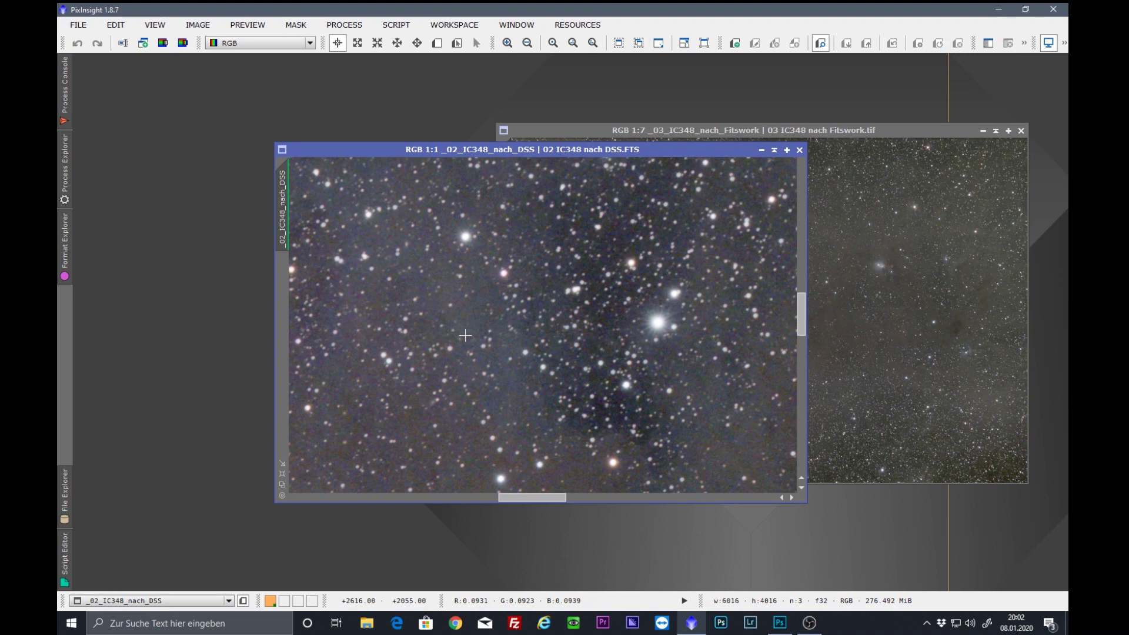
drag(802, 316, 806, 351)
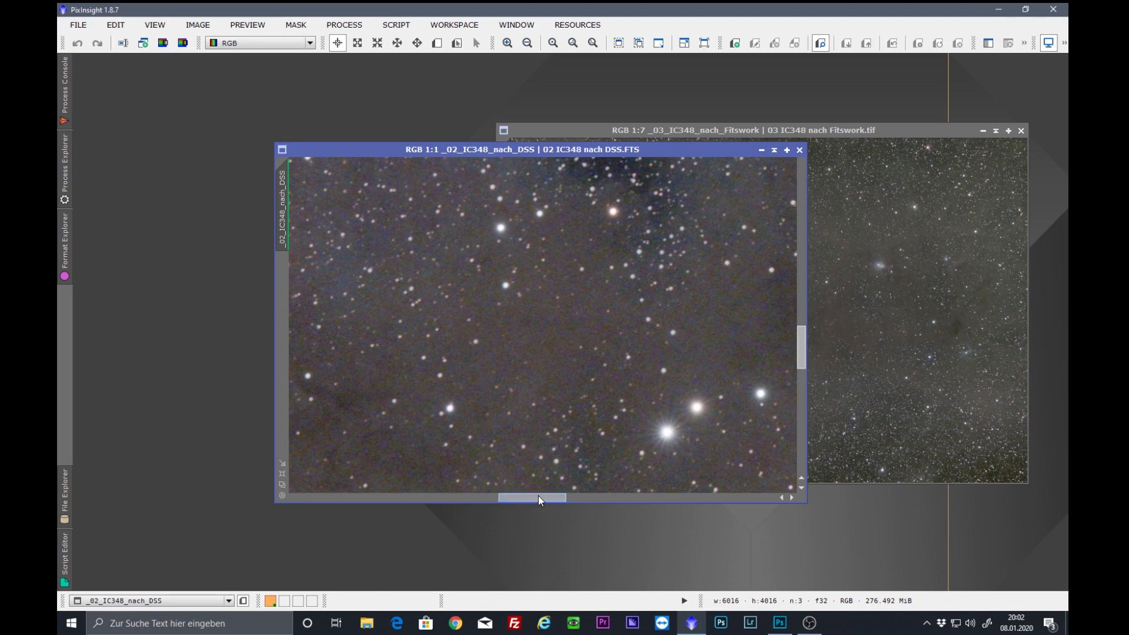
drag(539, 499, 477, 509)
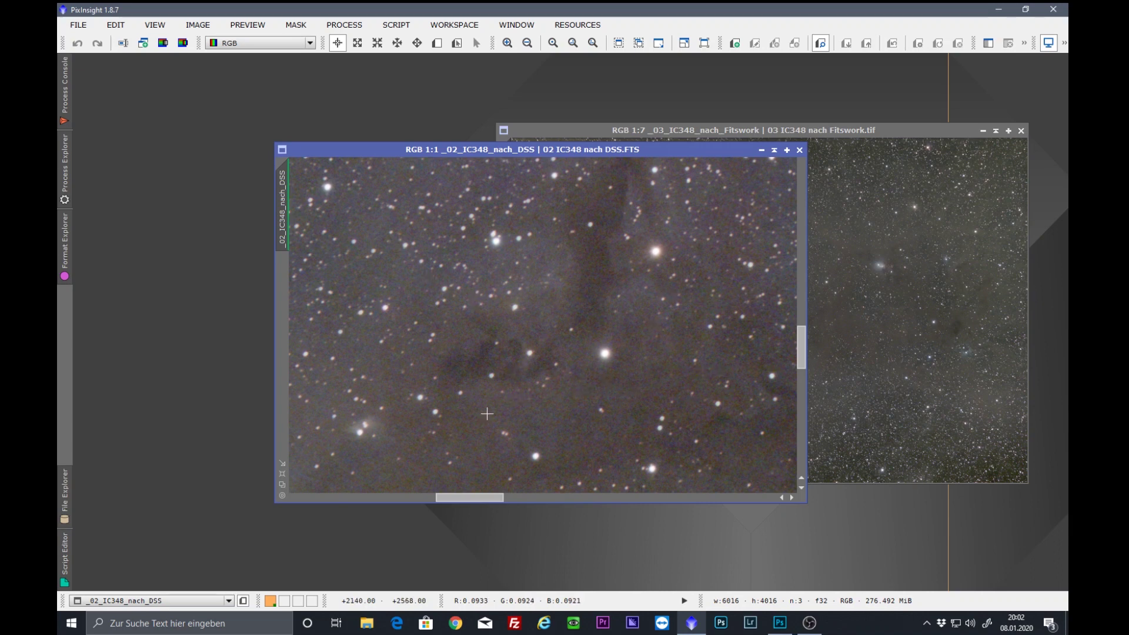
drag(481, 497, 446, 499)
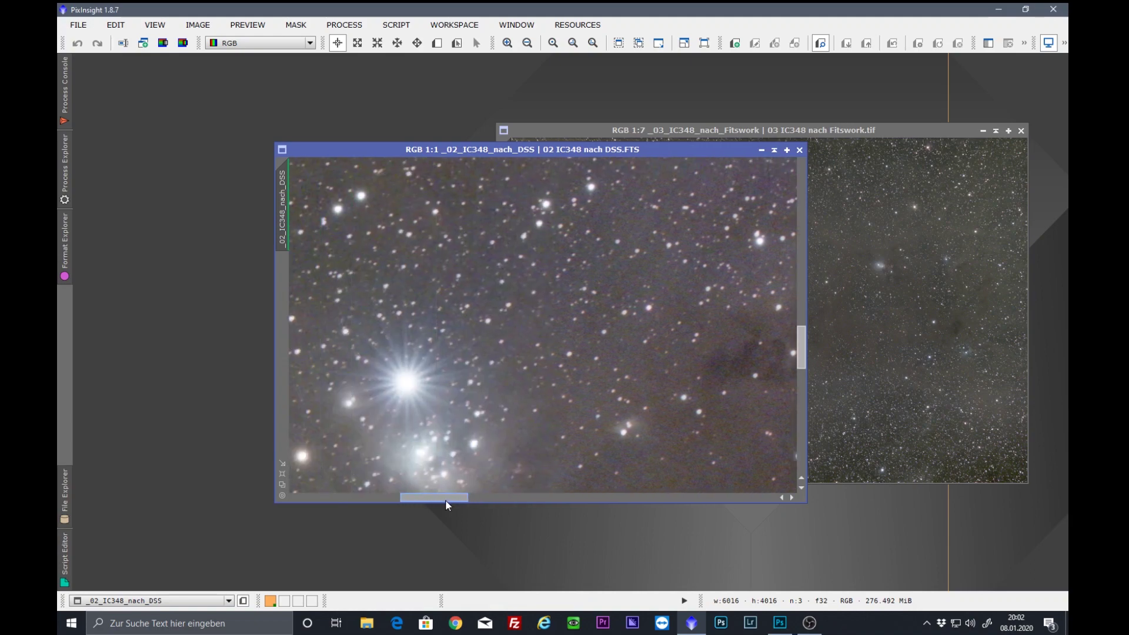
drag(801, 353, 801, 400)
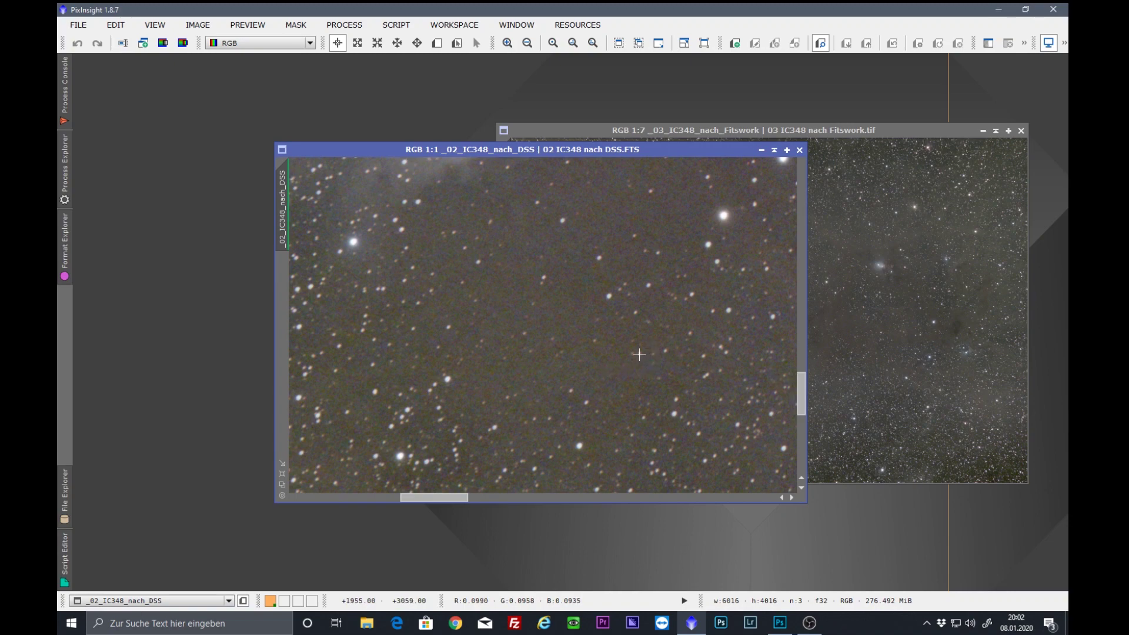
Step: Zoom back out to 1:7 and reposition the DSS image window
scroll(634, 348, down, 1)
scroll(634, 348, down, 1)
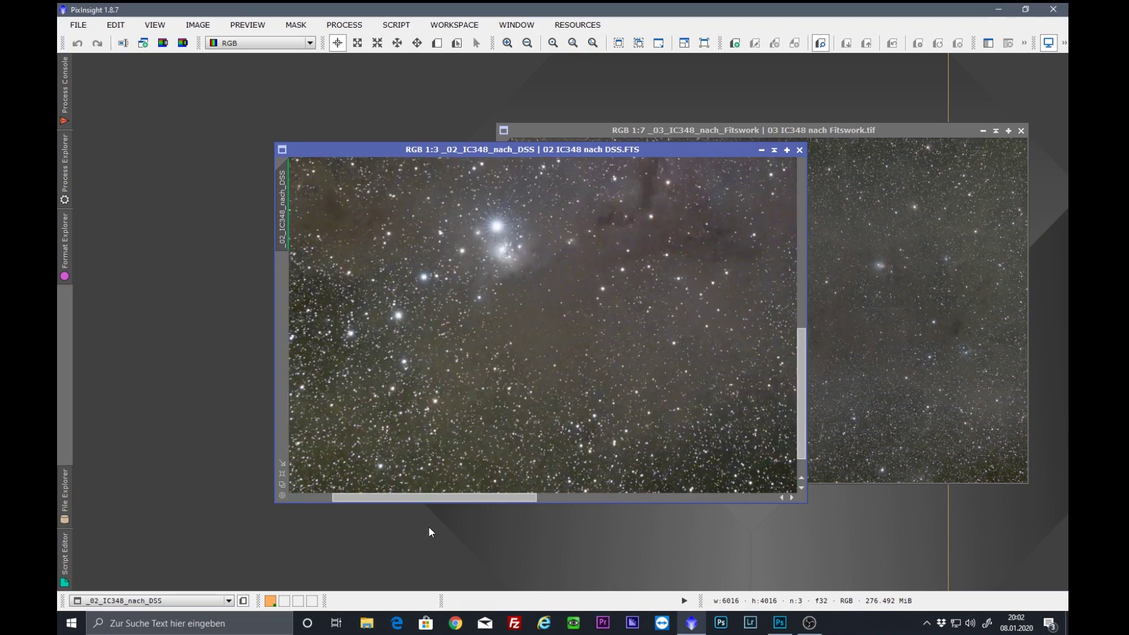
drag(462, 496, 553, 500)
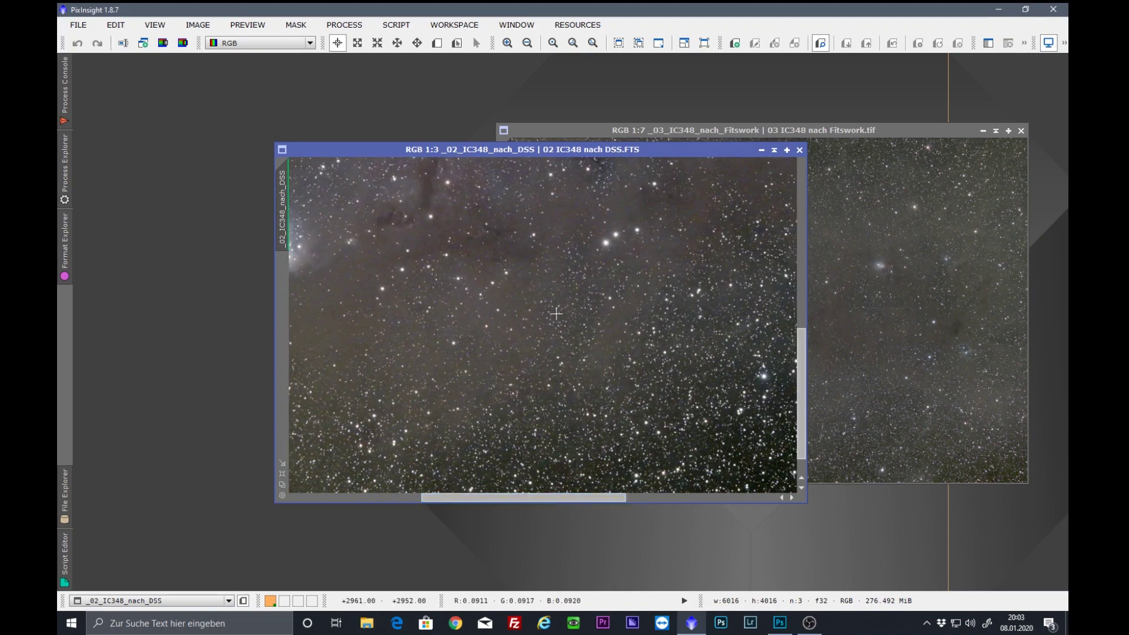
scroll(556, 314, down, 1)
scroll(584, 329, down, 1)
scroll(584, 329, down, 1)
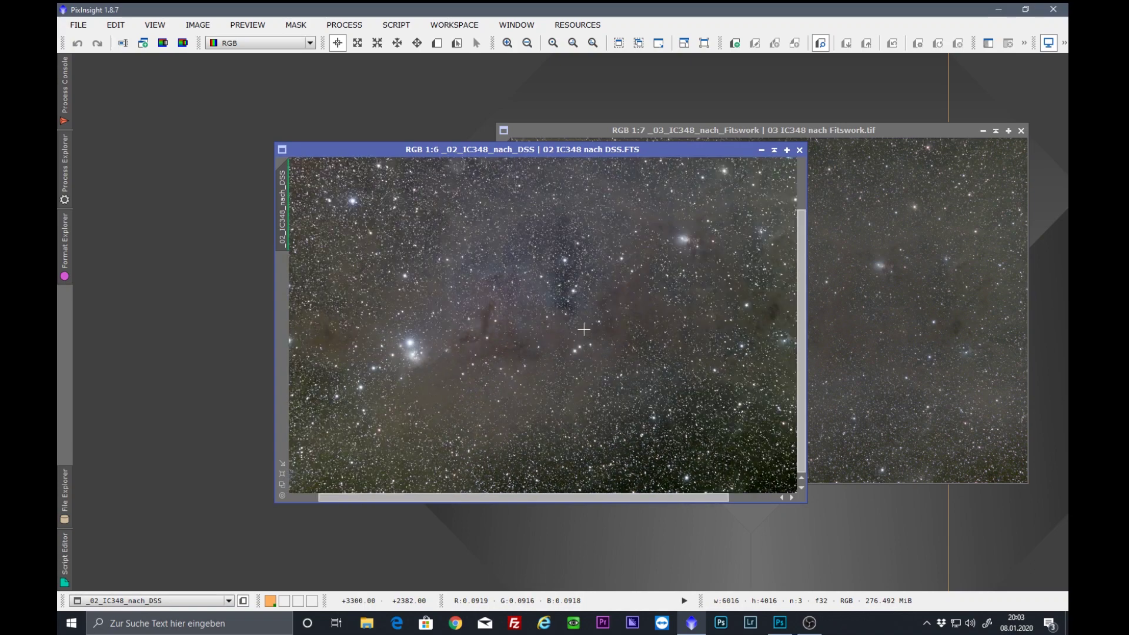
scroll(585, 330, down, 1)
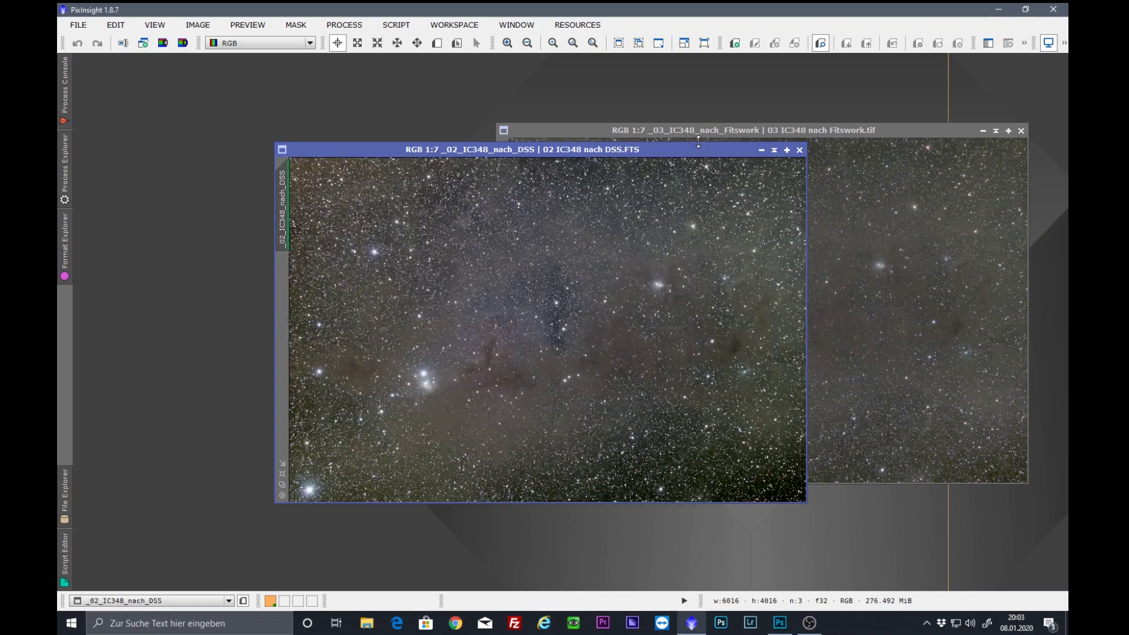
mouse_move(700, 149)
mouse_down()
mouse_move(628, 115)
mouse_move(615, 93)
mouse_up()
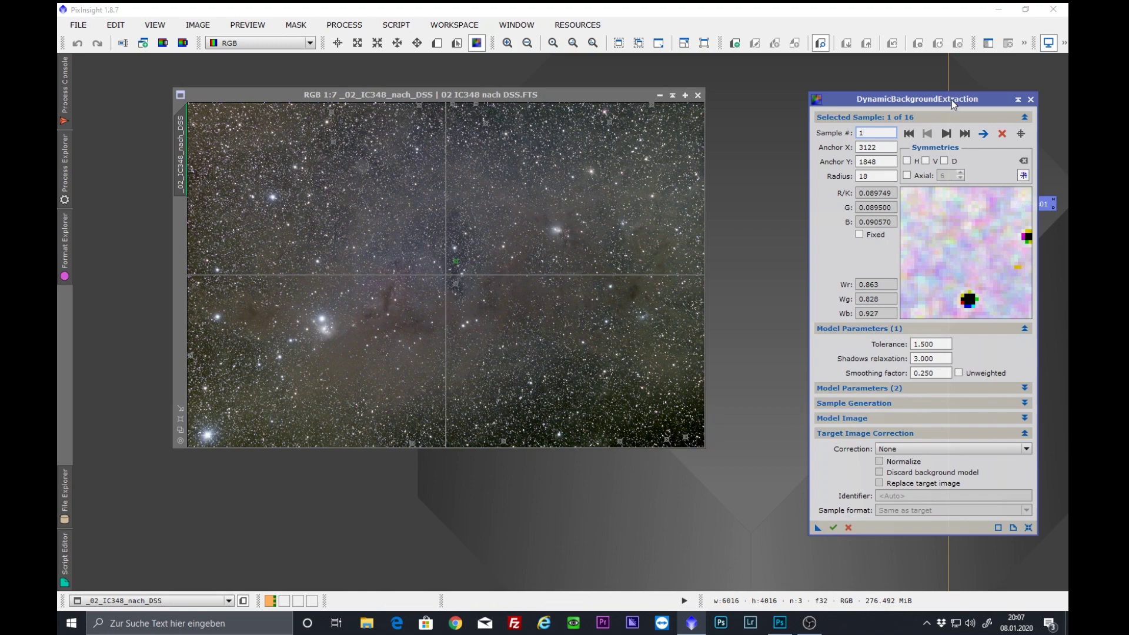
Step: Run DynamicBackgroundExtraction with Subtraction correction to create _02_IC348_nach_DSS_DBE
drag(953, 100, 921, 68)
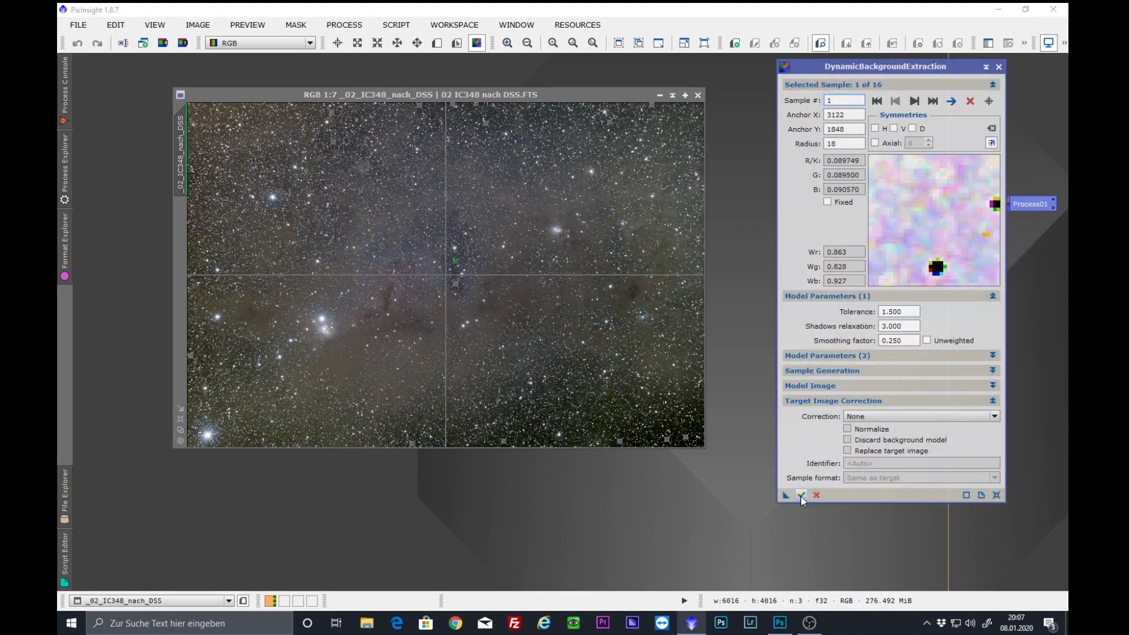
click(994, 417)
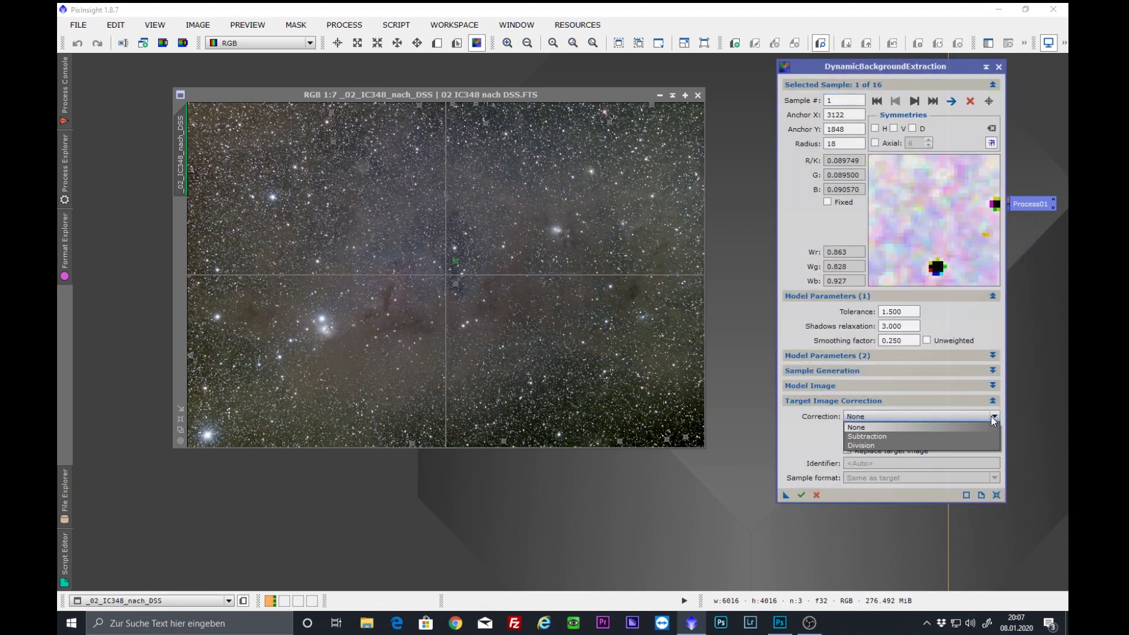
click(873, 437)
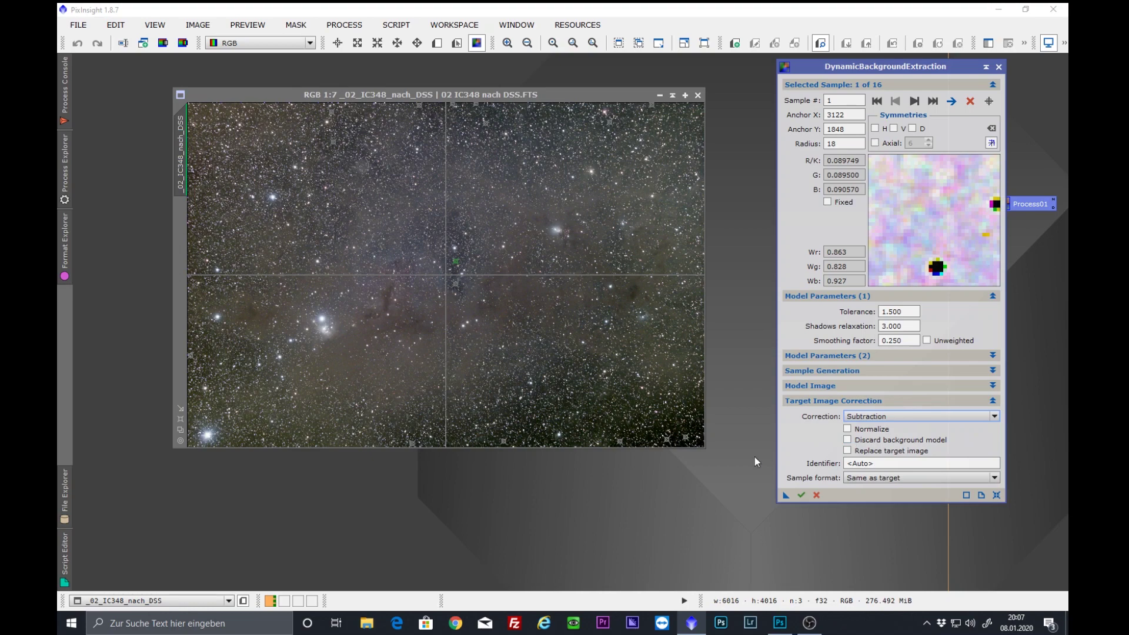
click(802, 497)
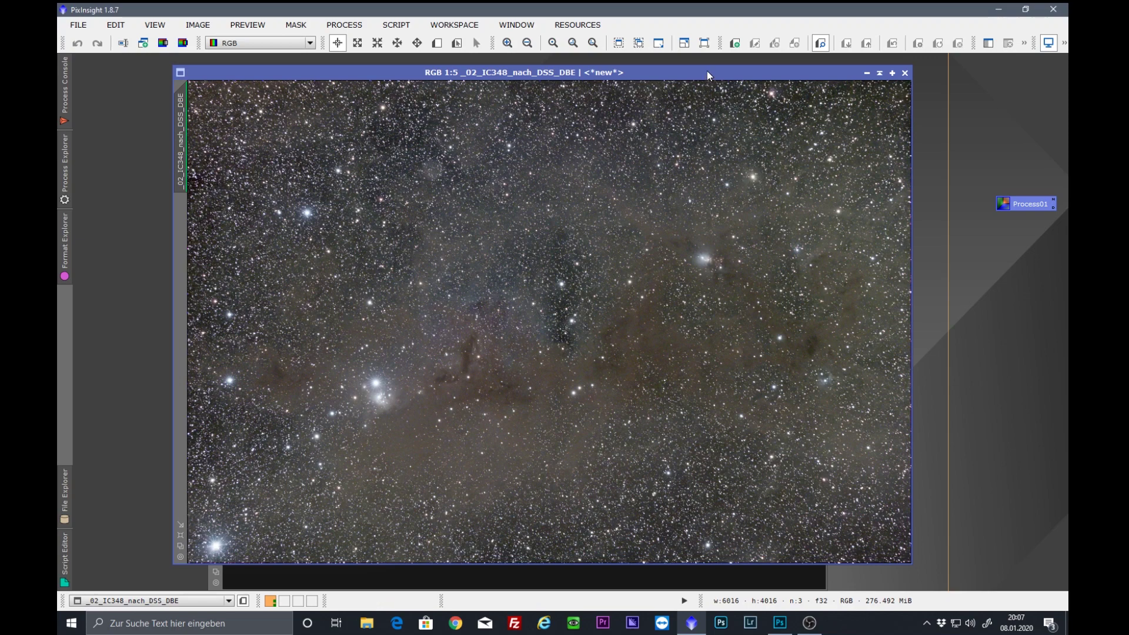
drag(708, 71, 675, 68)
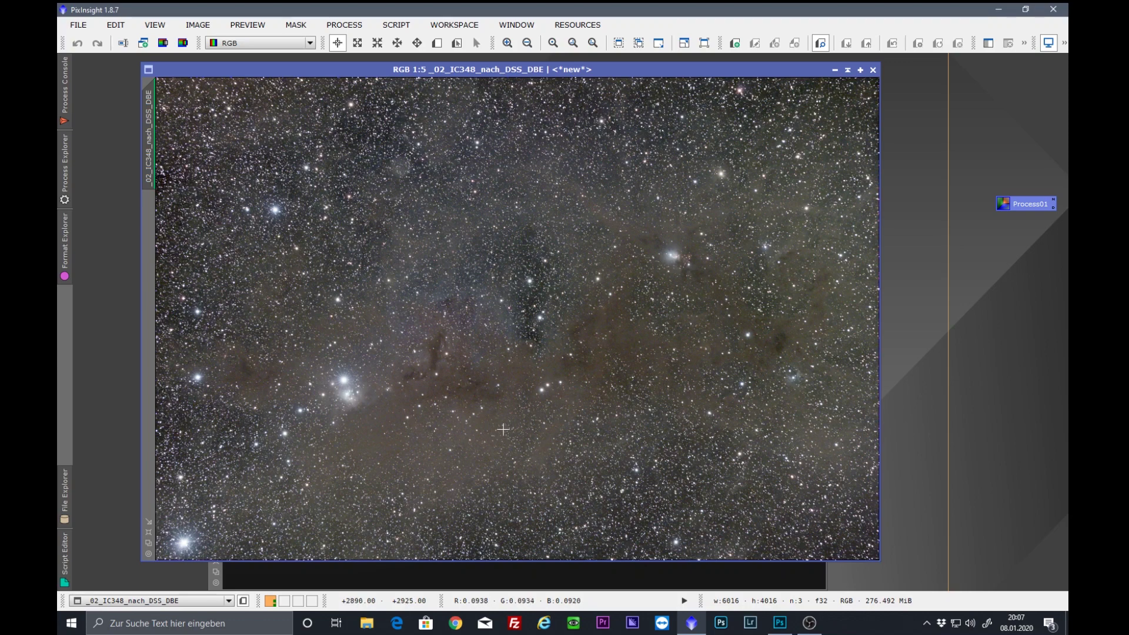
Step: Apply SCNR green removal (Average Neutral, amount 1.00) to the corrected image
click(346, 25)
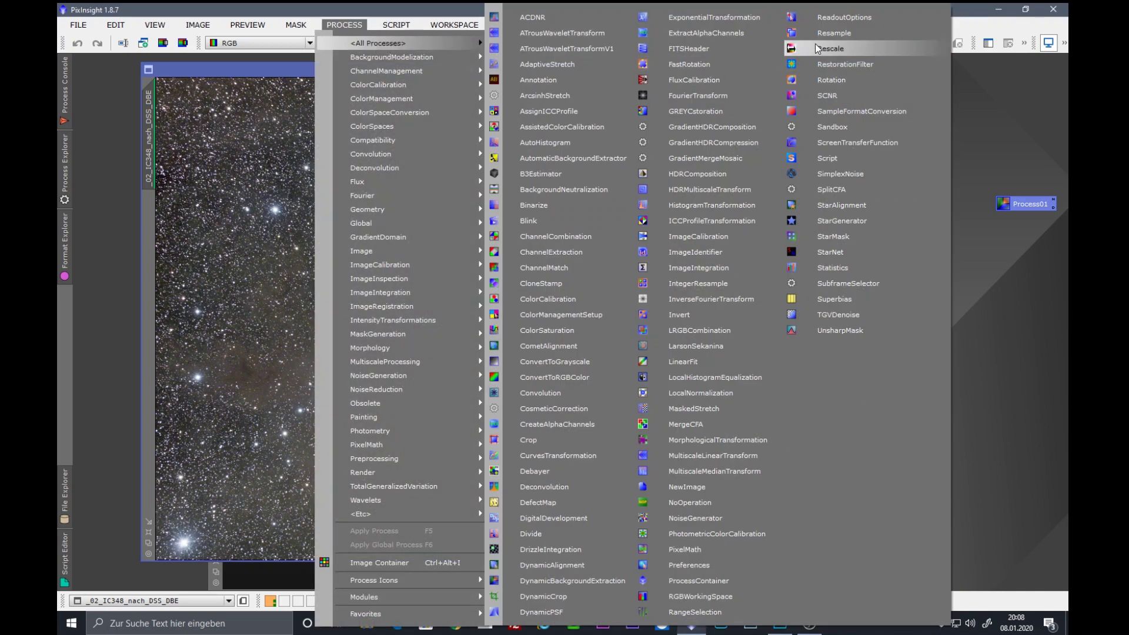
click(848, 92)
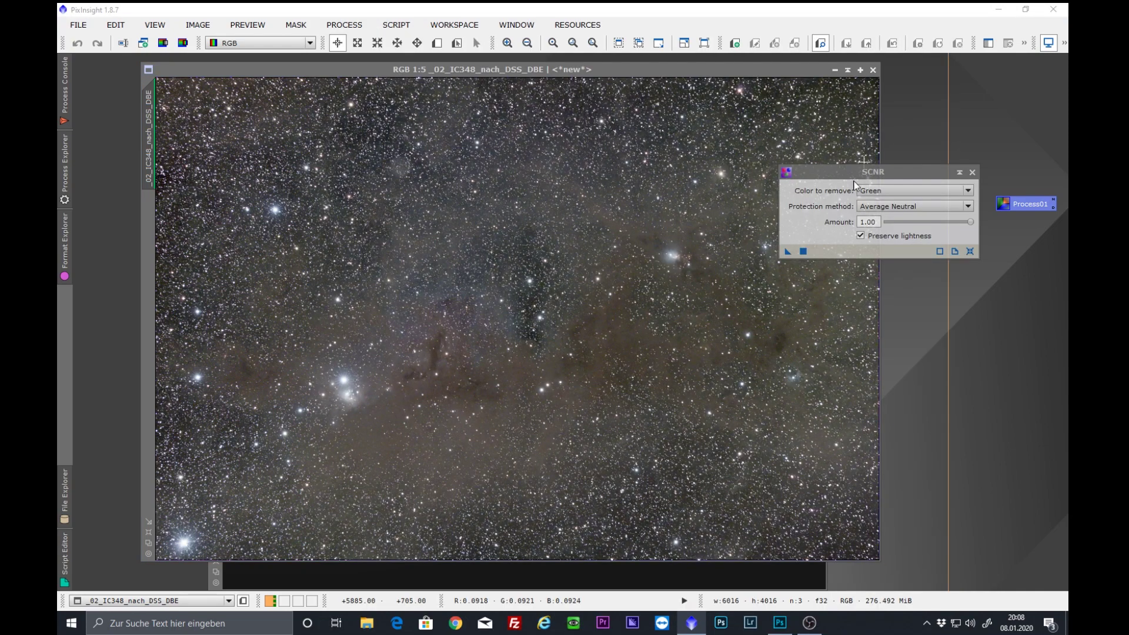
drag(835, 173, 860, 178)
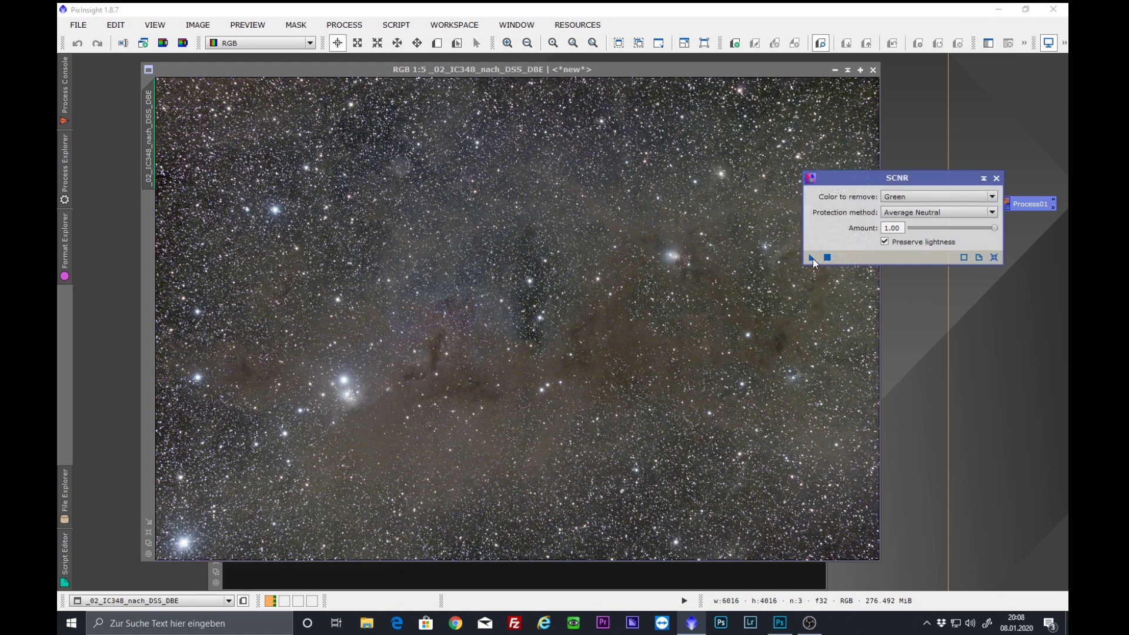
drag(812, 259, 542, 301)
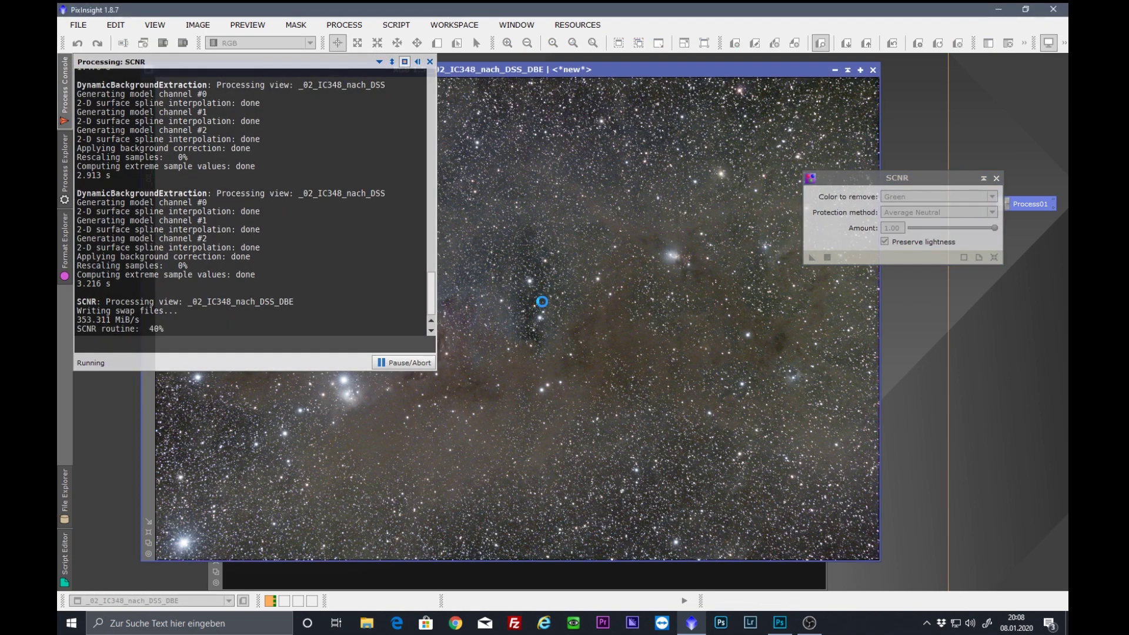
click(997, 177)
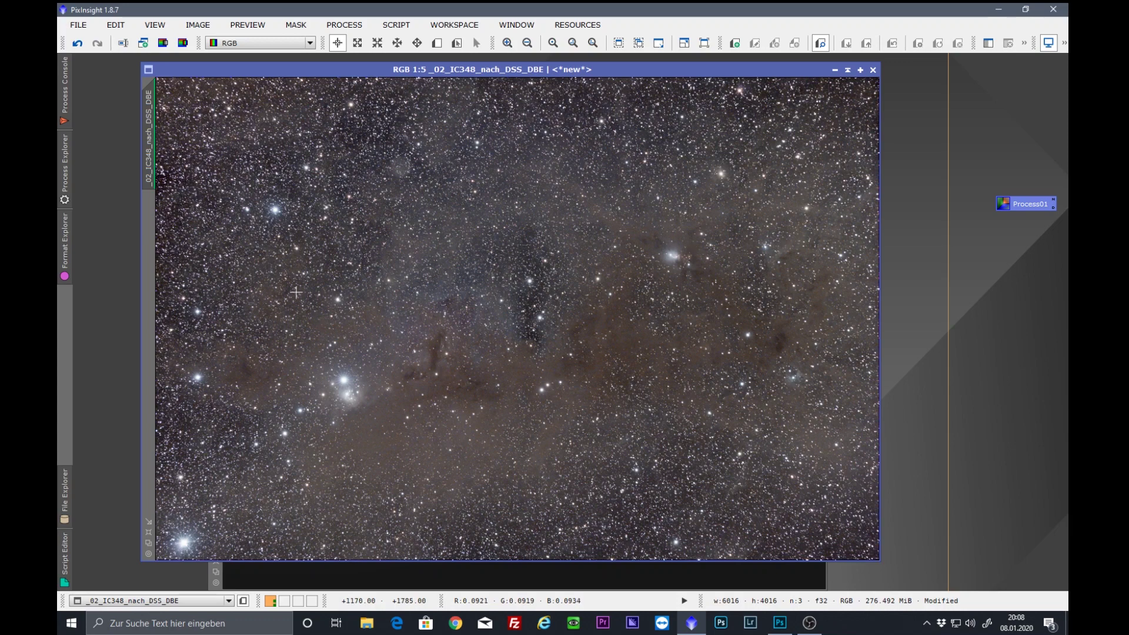
click(344, 25)
mouse_move(378, 43)
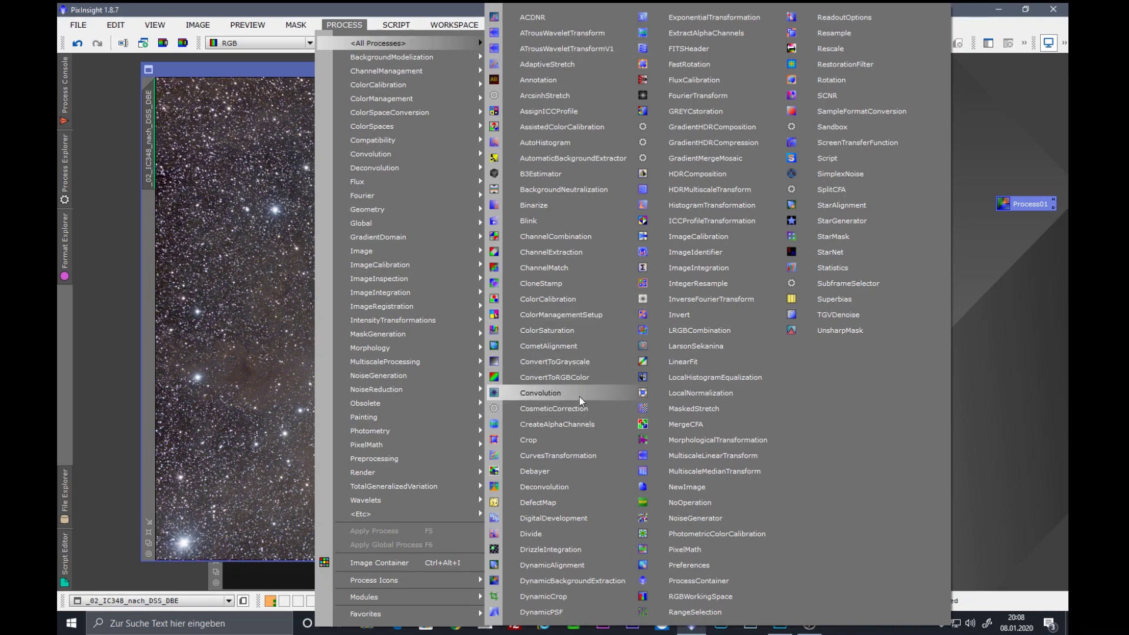
Step: Apply ColorSaturation with the curve raised to about 0.745 to _02_IC348_nach_DSS_DBE
click(555, 328)
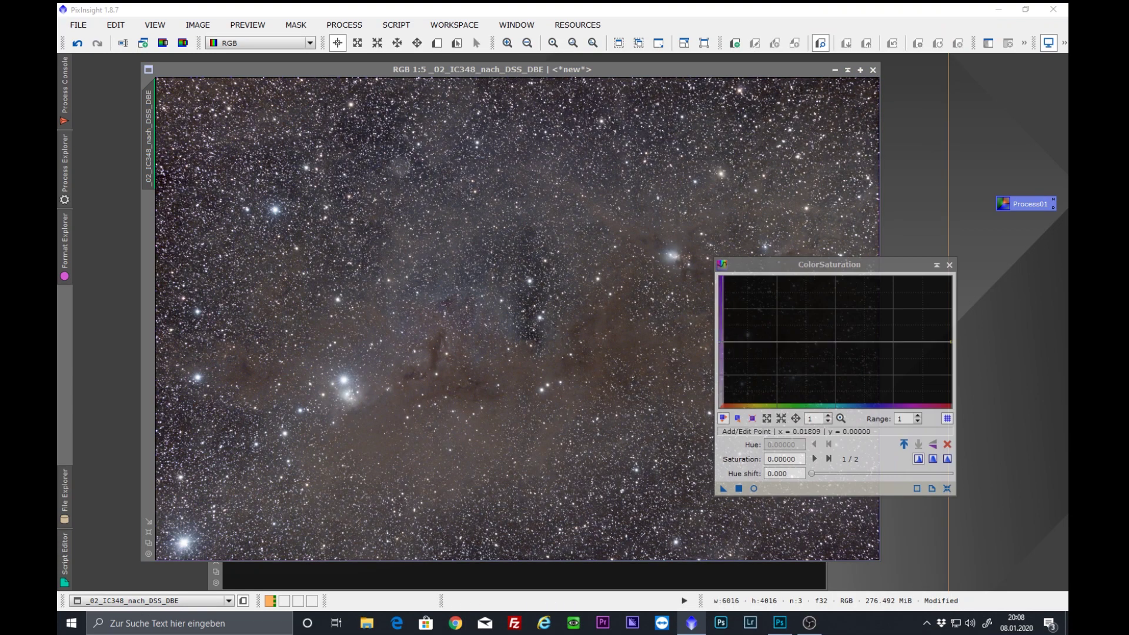
drag(721, 340, 721, 292)
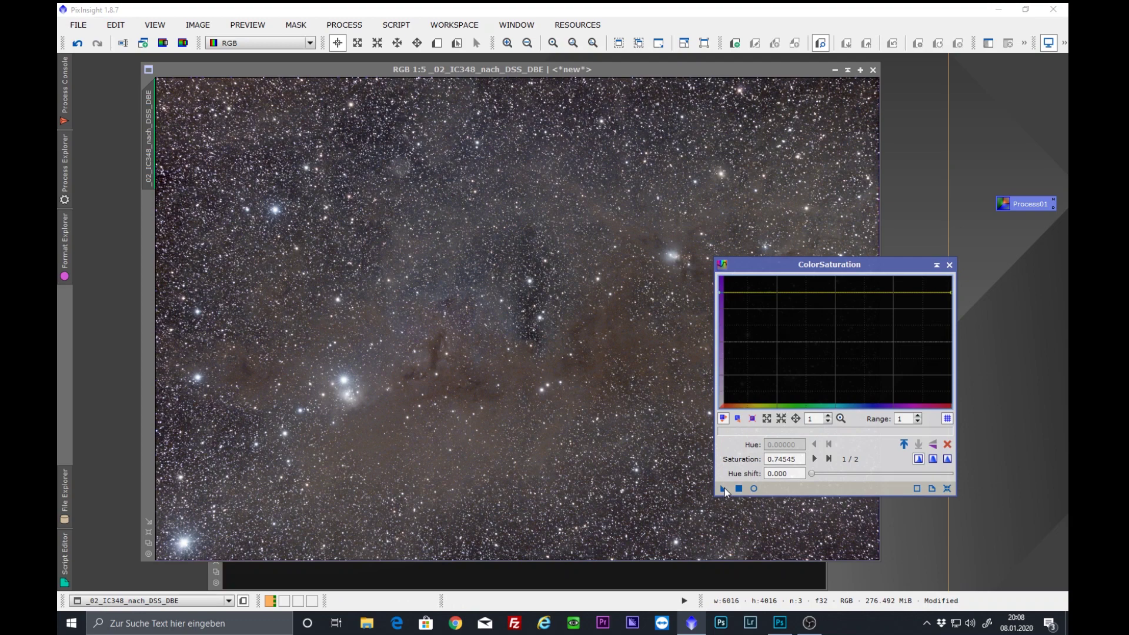
drag(724, 490, 467, 371)
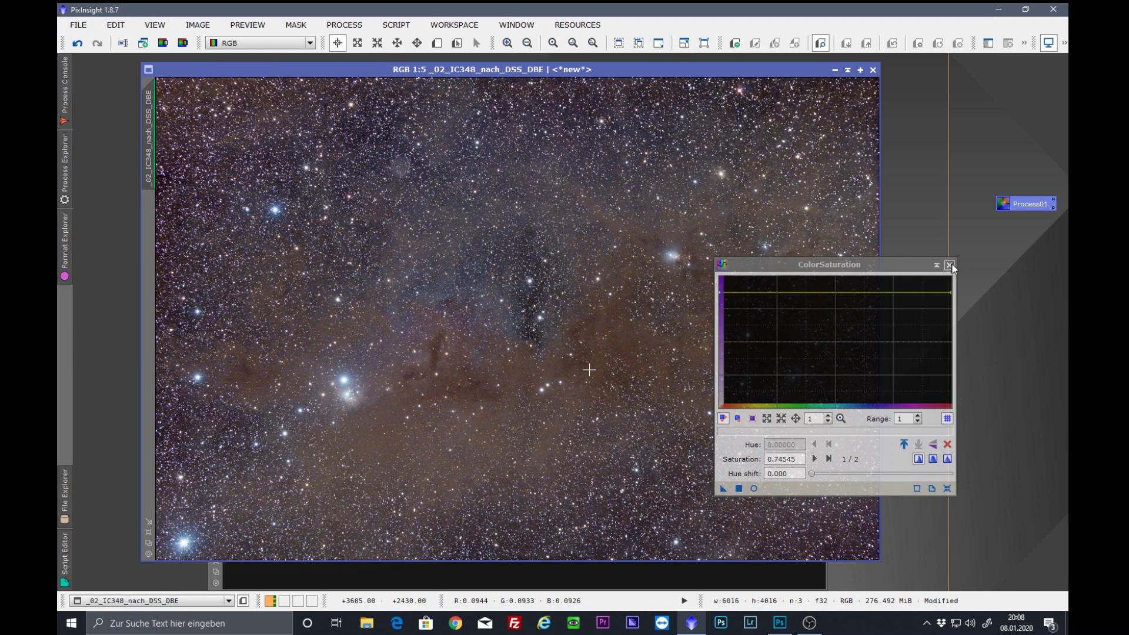
click(950, 265)
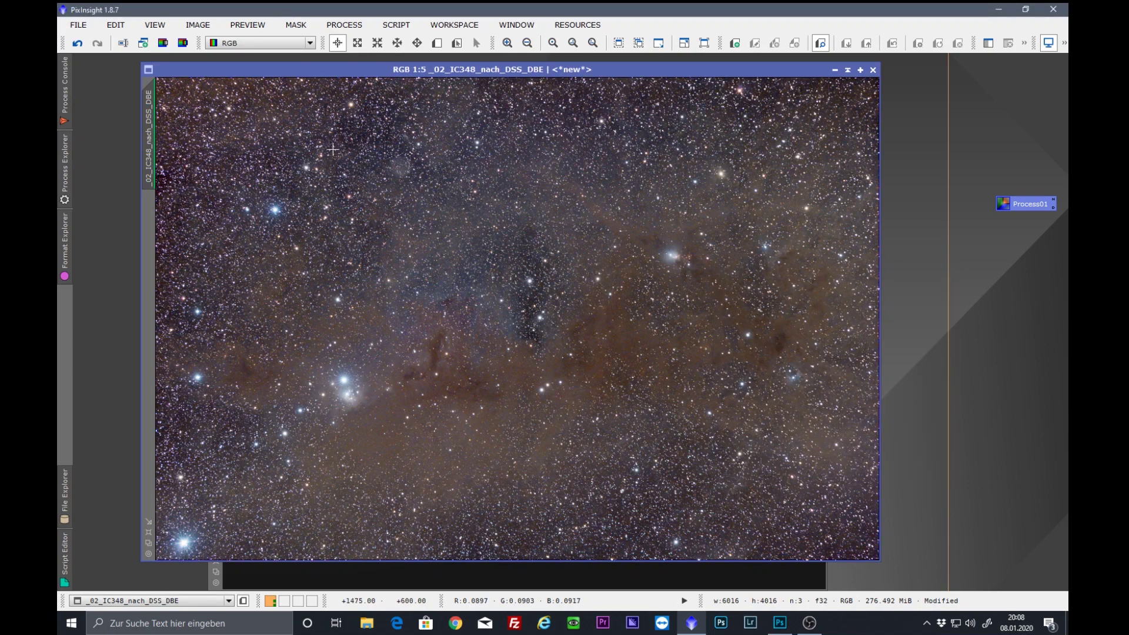
click(340, 26)
mouse_move(377, 42)
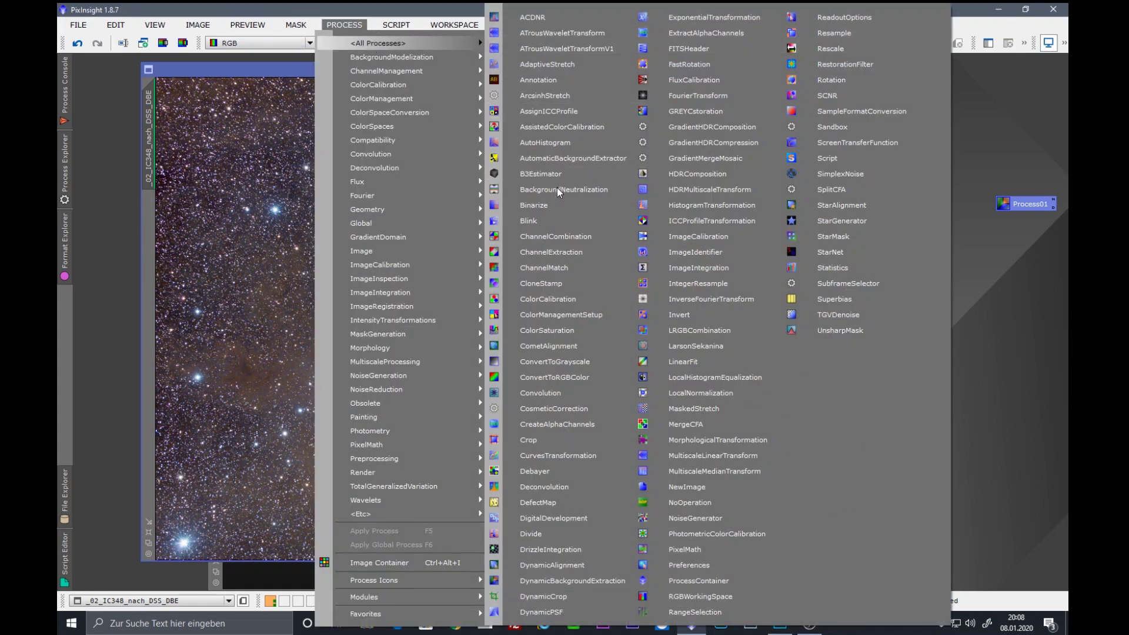
Step: Apply BackgroundNeutralization (upper limit 0.1) to _02_IC348_nach_DSS_DBE
click(564, 189)
click(634, 408)
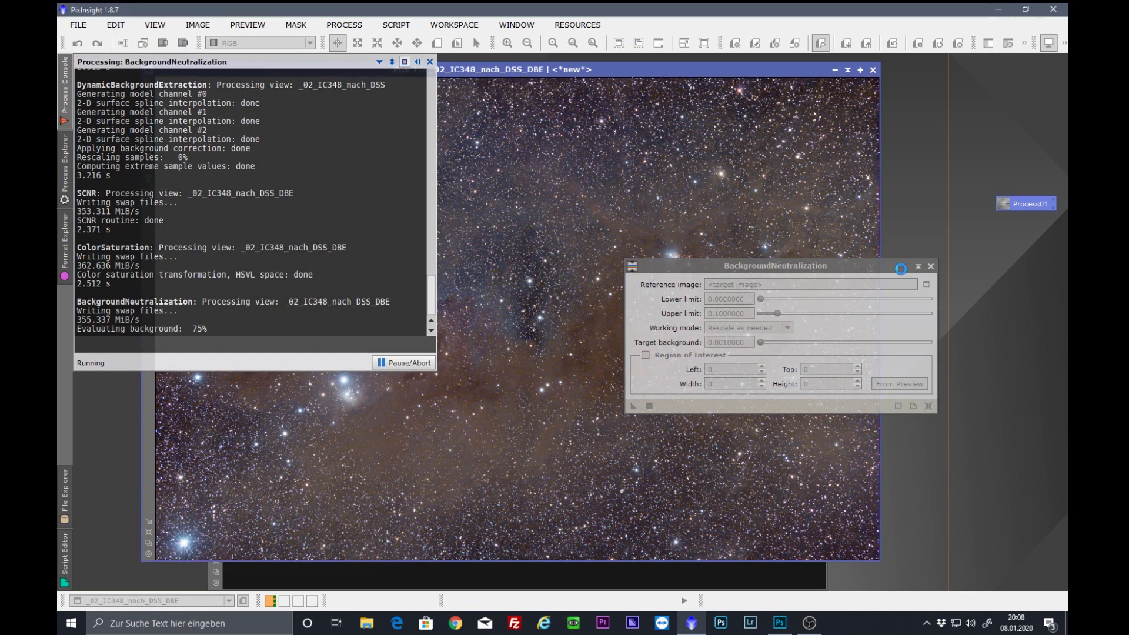
click(932, 266)
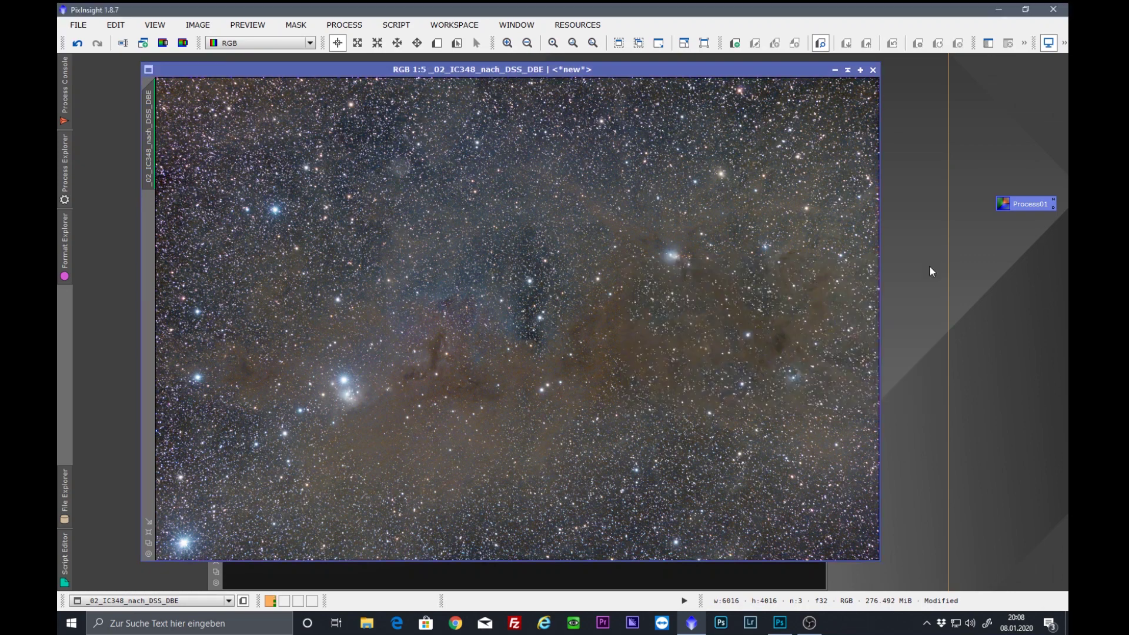
Step: Reset the STF screen stretch so the image displays unstretched
click(1064, 43)
click(1049, 64)
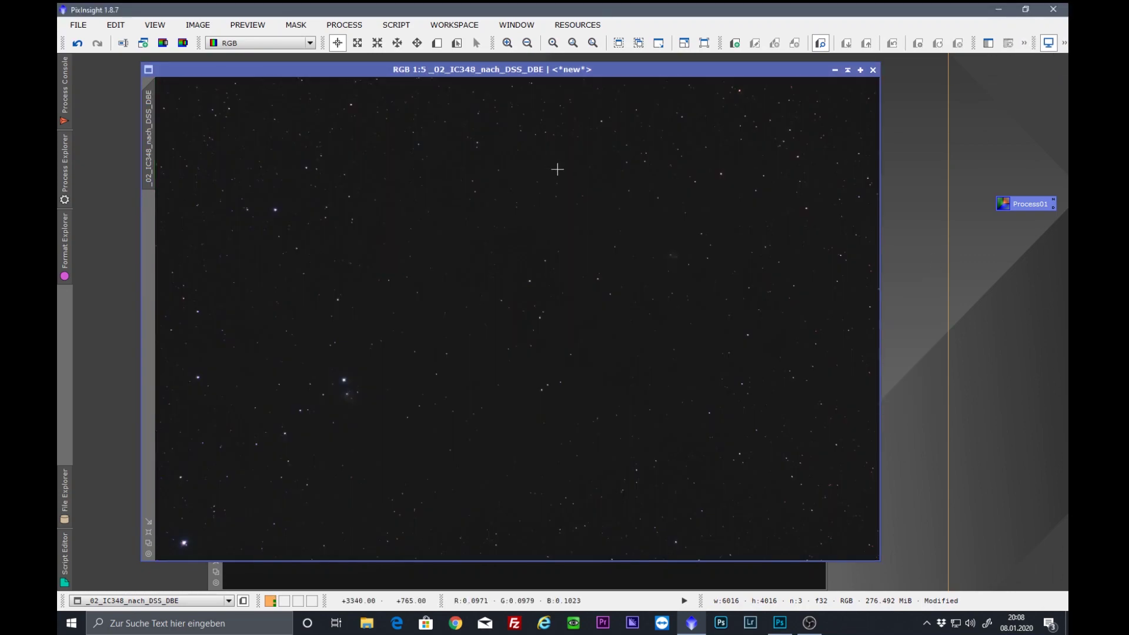
click(333, 26)
mouse_move(378, 42)
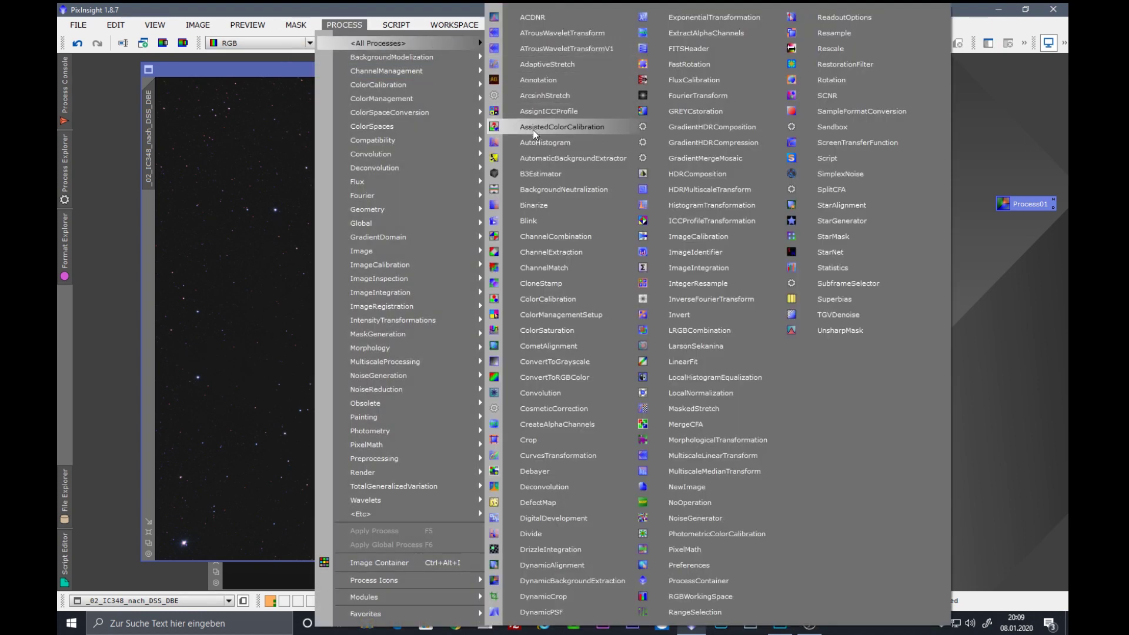
Step: Apply a first HistogramTransformation to _02_IC348_nach_DSS_DBE, shadows at 0.0734, midtones lowered
click(708, 203)
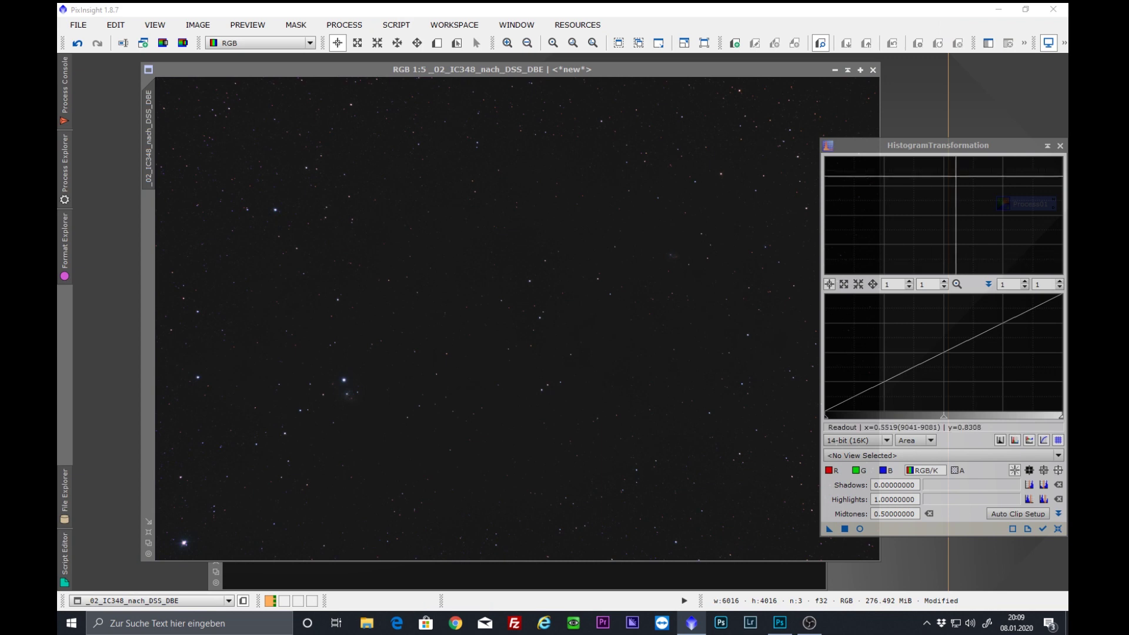
drag(942, 145, 846, 120)
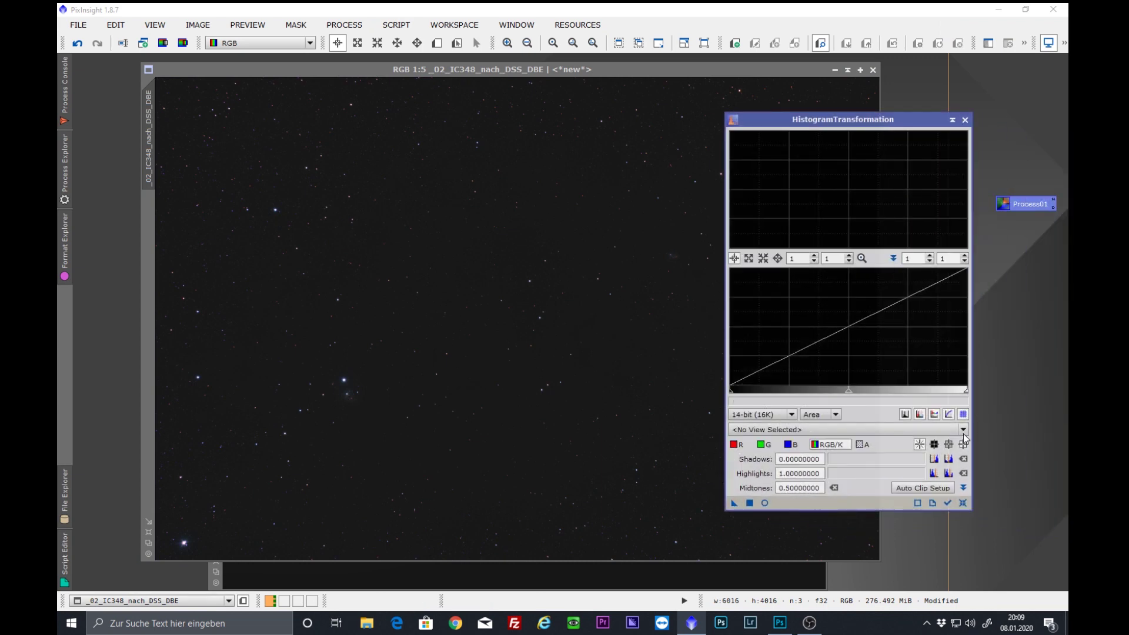
click(964, 429)
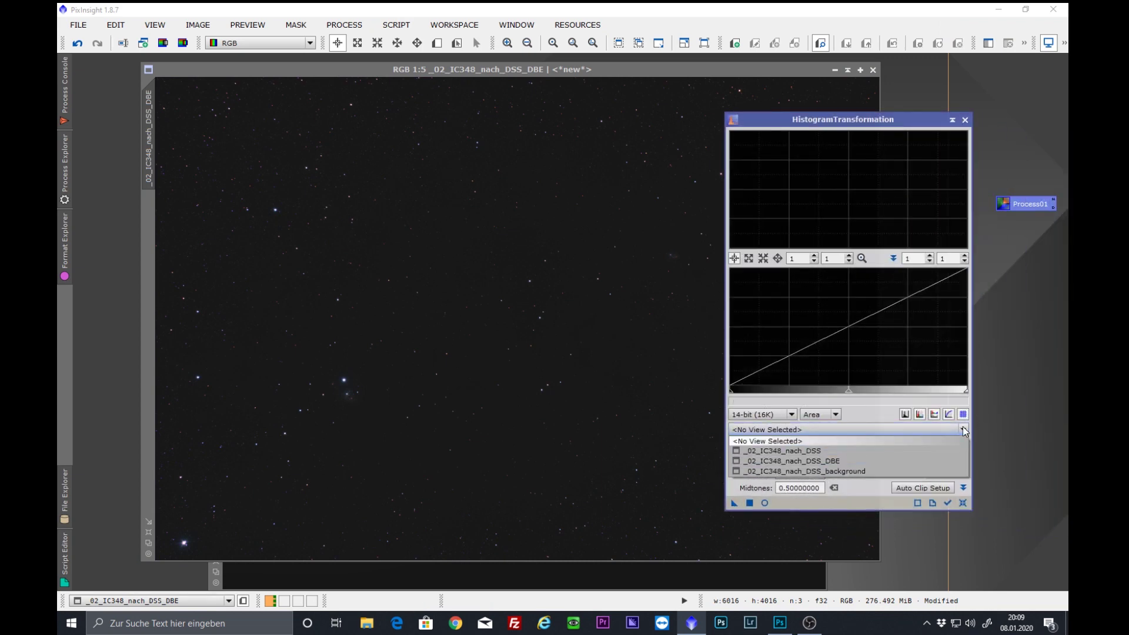
click(858, 462)
drag(733, 395, 747, 396)
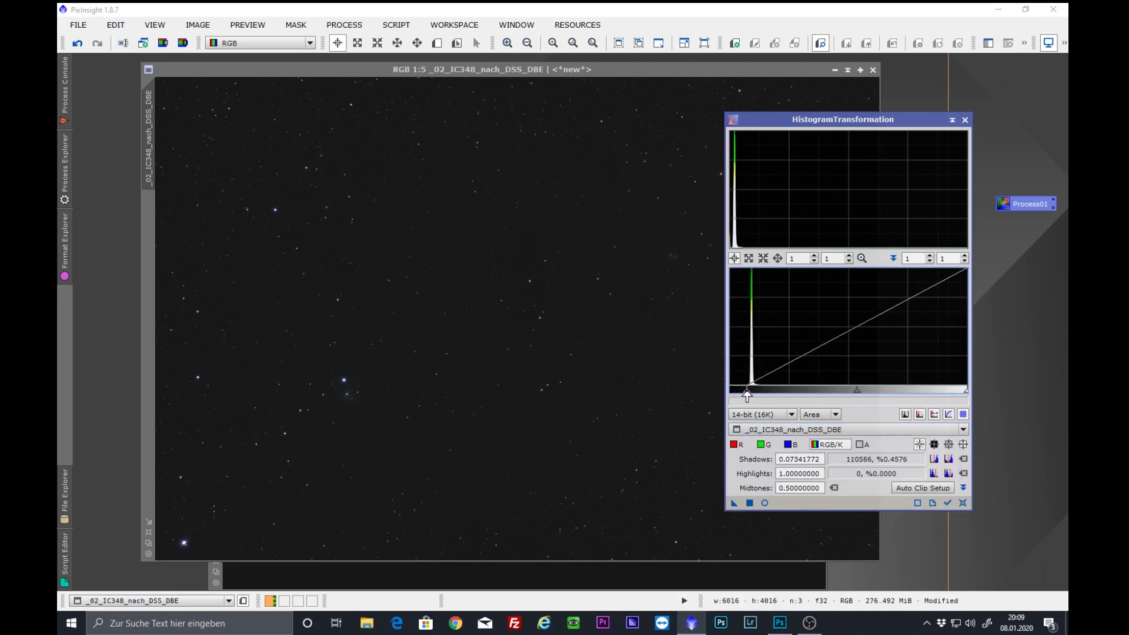
drag(857, 391, 761, 397)
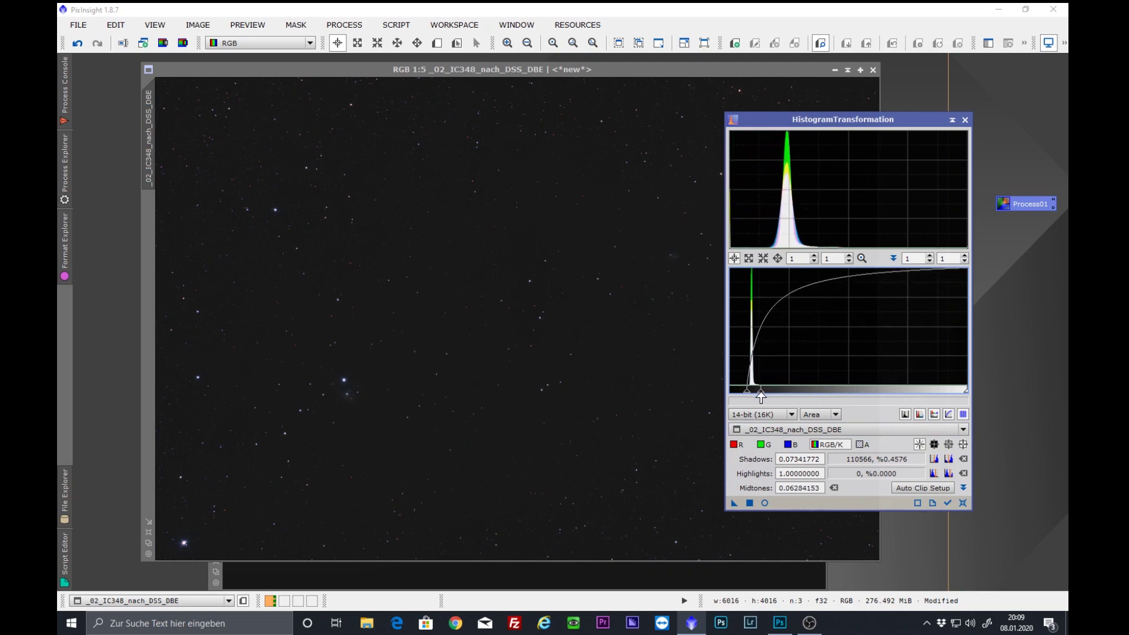
click(750, 503)
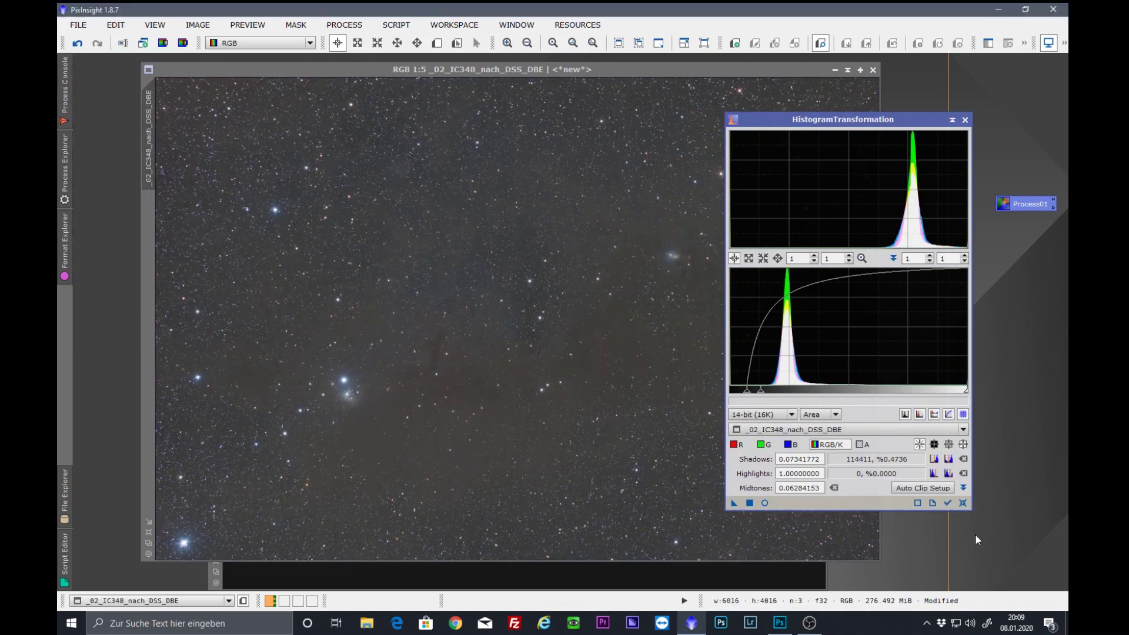
Step: Reset the histogram and apply a second stretch with more shadow clipping and lower midtones
click(963, 503)
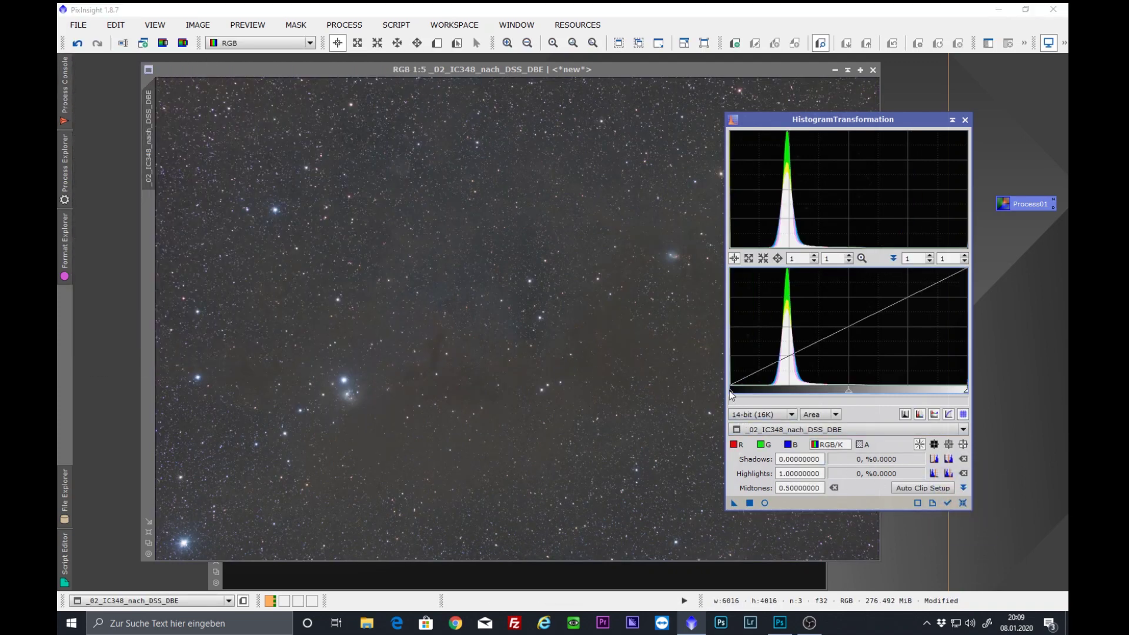
drag(733, 391, 763, 391)
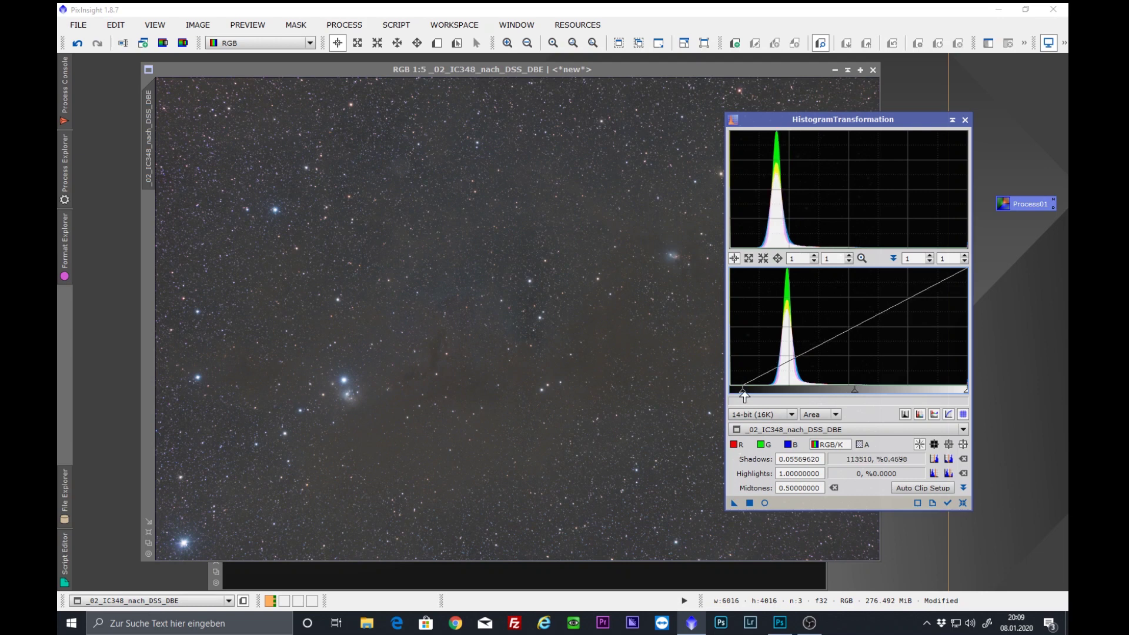
drag(865, 391, 841, 393)
click(734, 503)
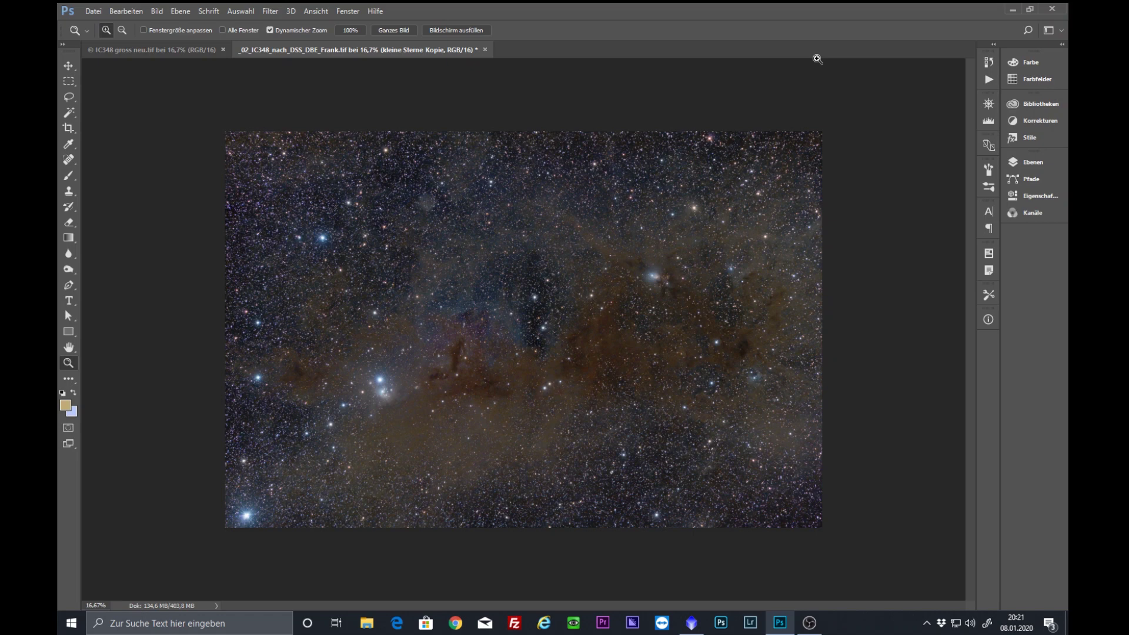
Step: Compare with IC348 gross neu.tif, then zoom the working image to 25% and back out
click(152, 52)
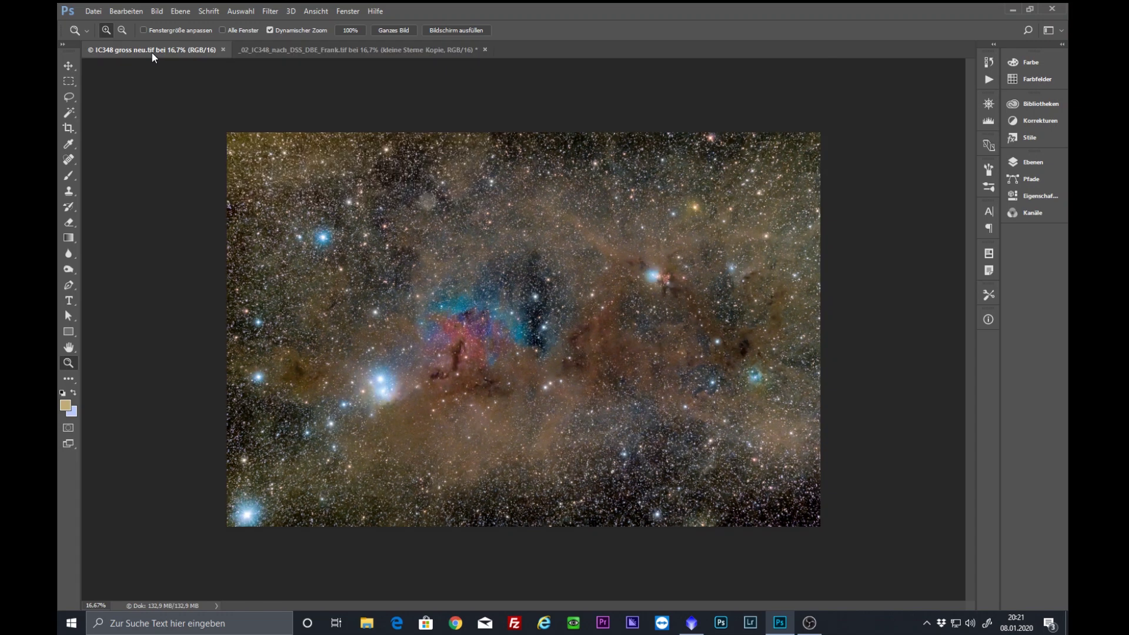
click(283, 52)
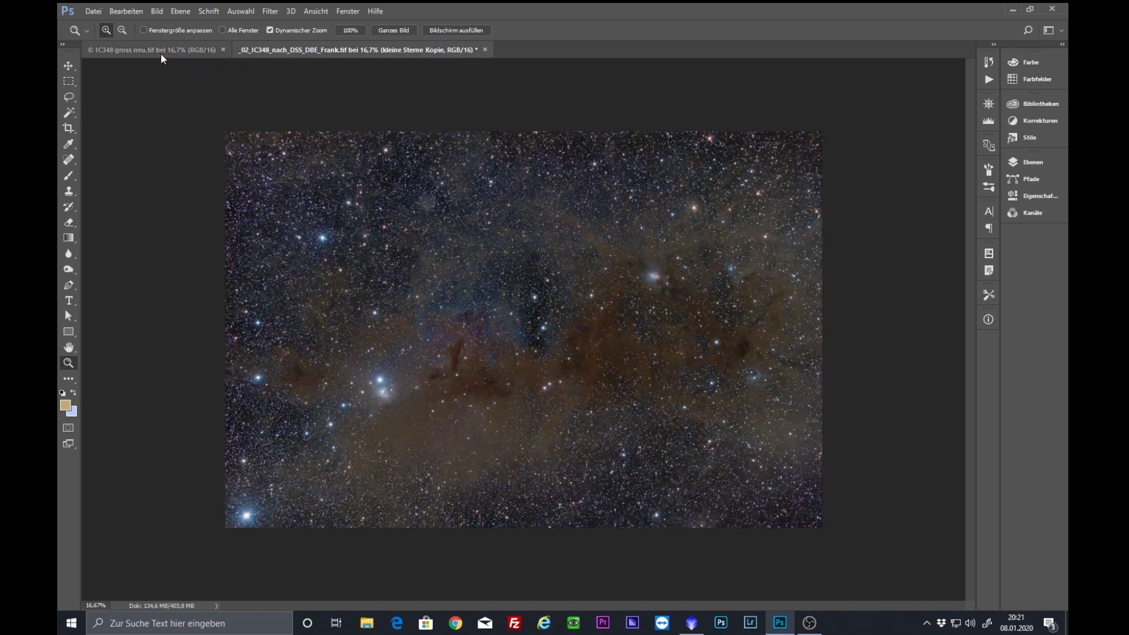
click(531, 295)
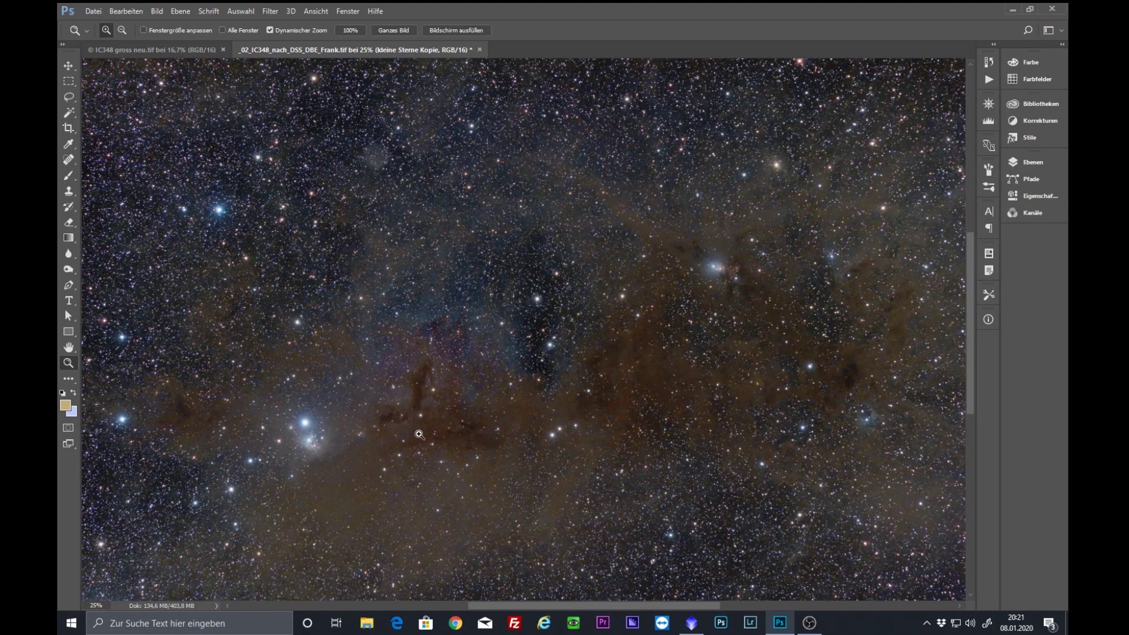
click(122, 30)
click(571, 311)
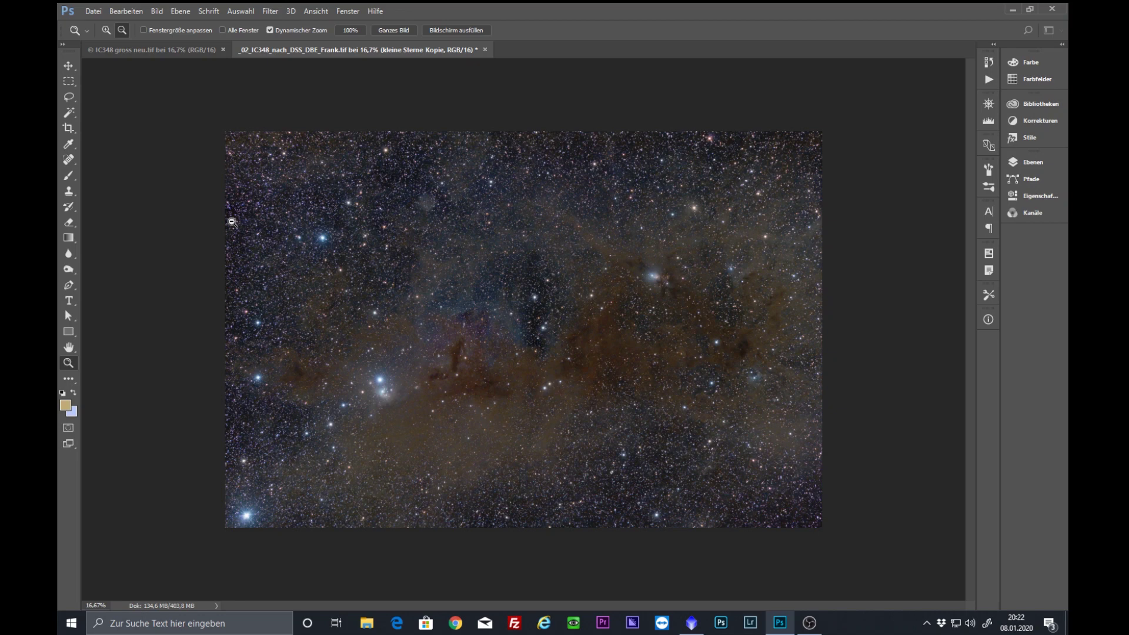
Step: Flip between the finished and working images twice more, then bring up the RC-Astro filters
click(186, 56)
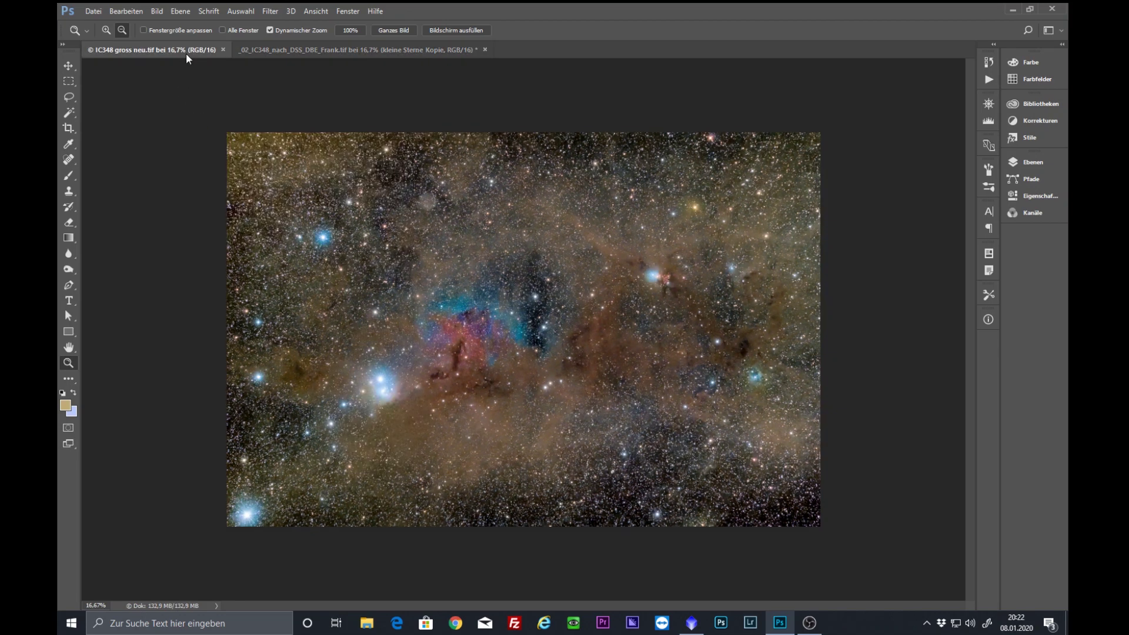
click(320, 52)
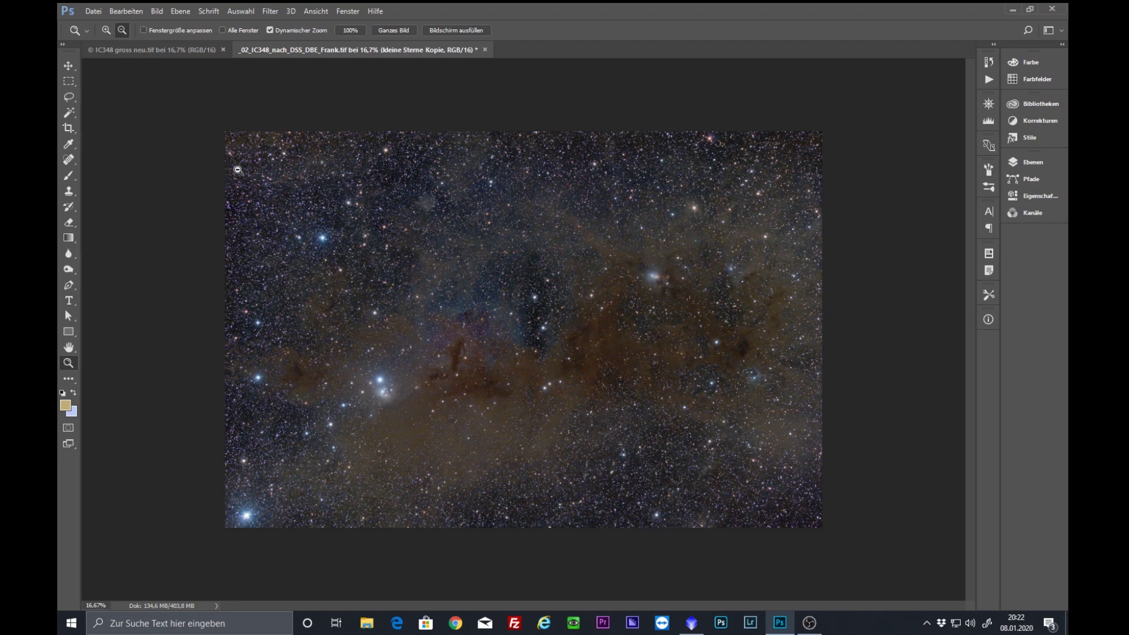
click(159, 52)
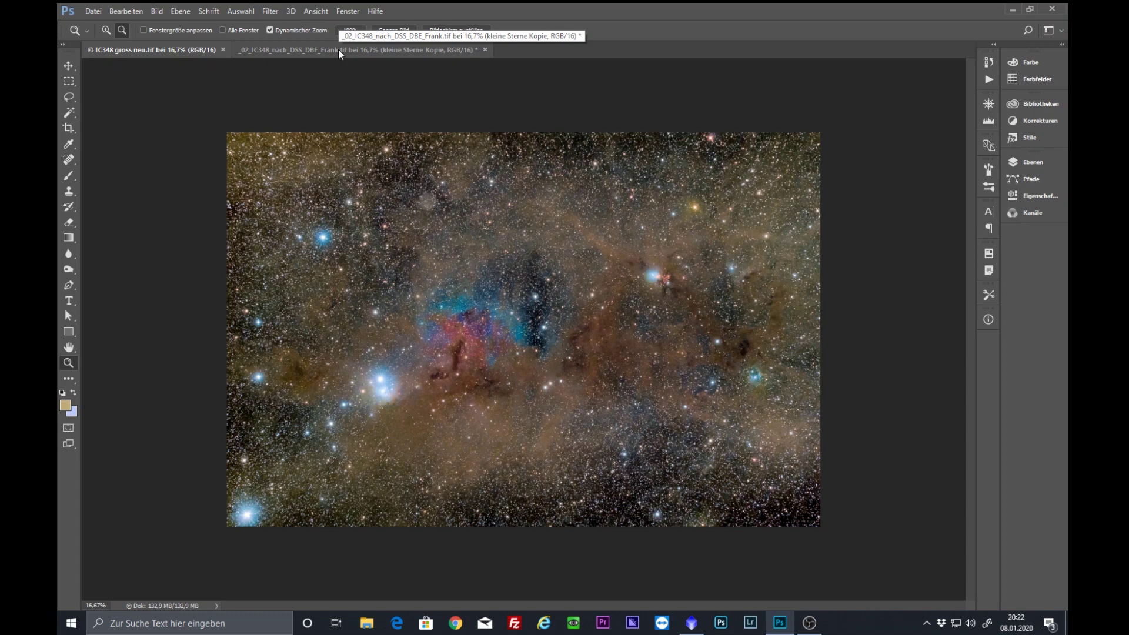
click(339, 54)
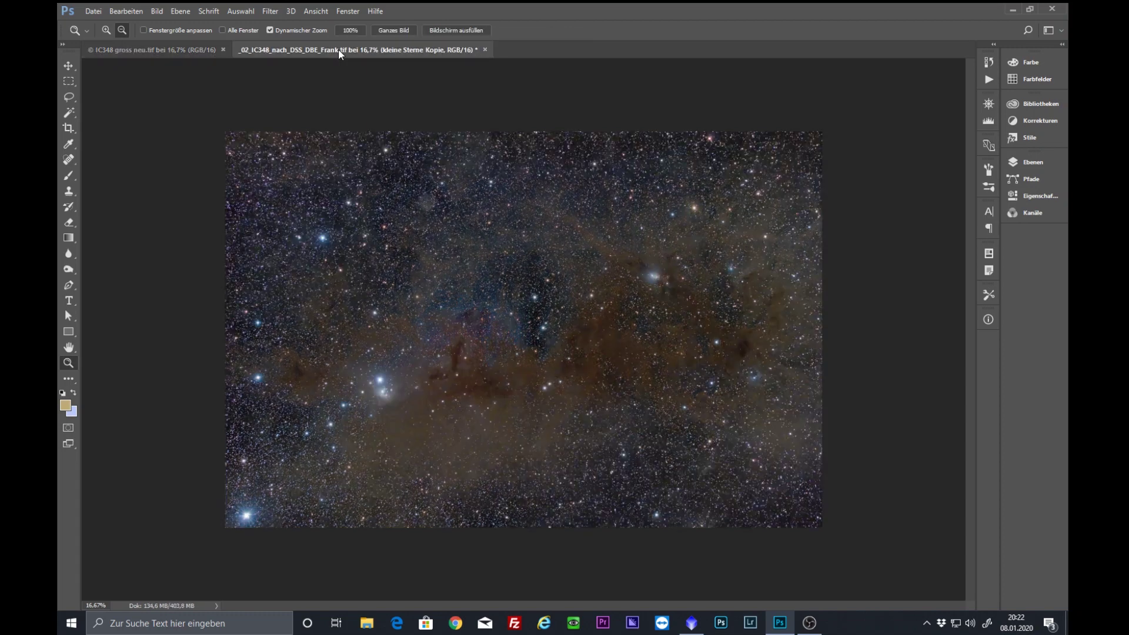
click(270, 14)
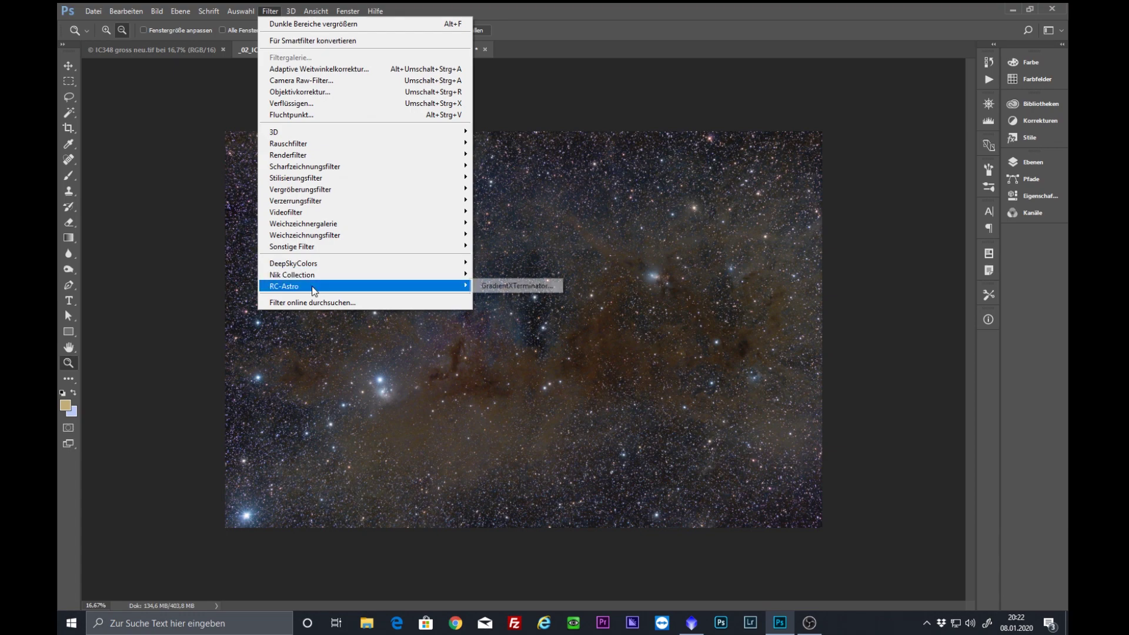
mouse_move(284, 286)
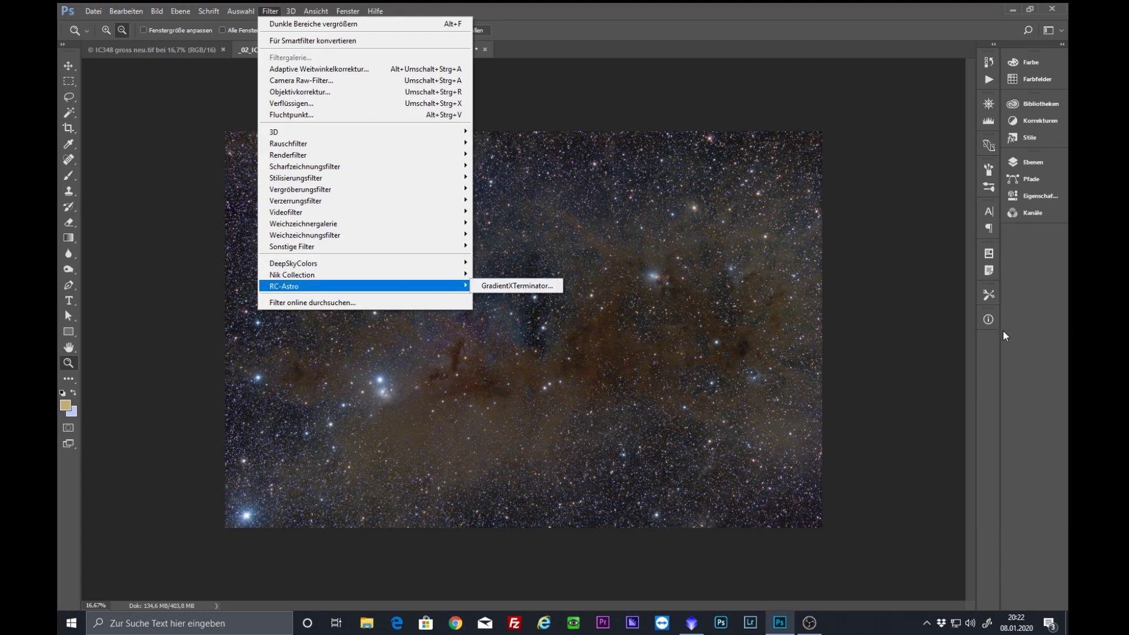
Step: Dismiss the Filter menu without GradientXTerminator and view IC348 gross neu.tif for comparison
click(895, 348)
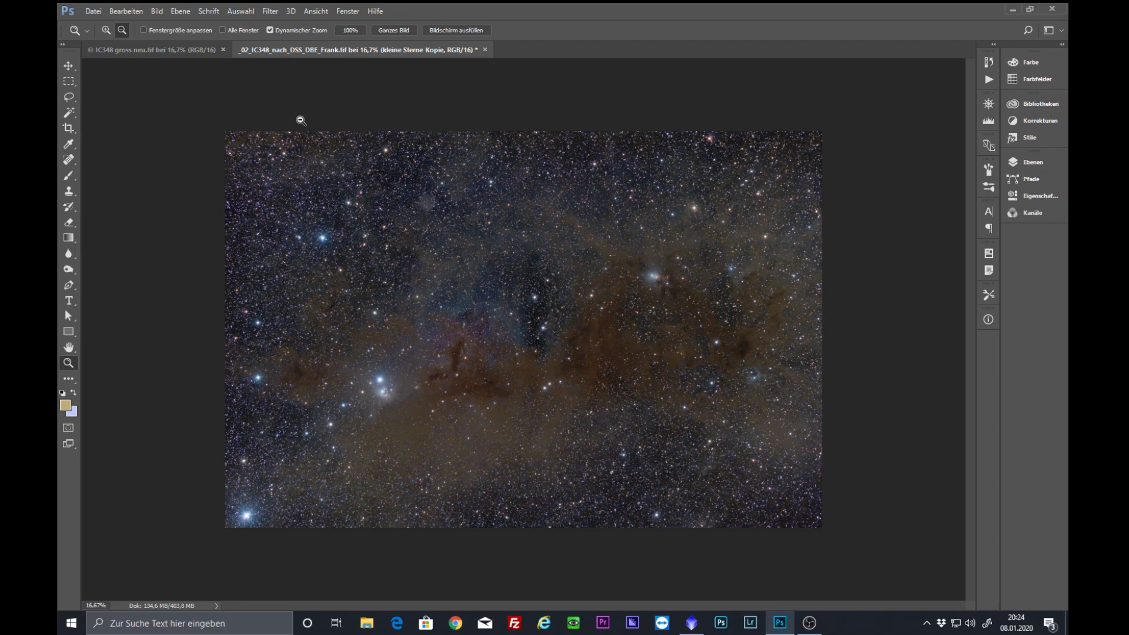
click(166, 50)
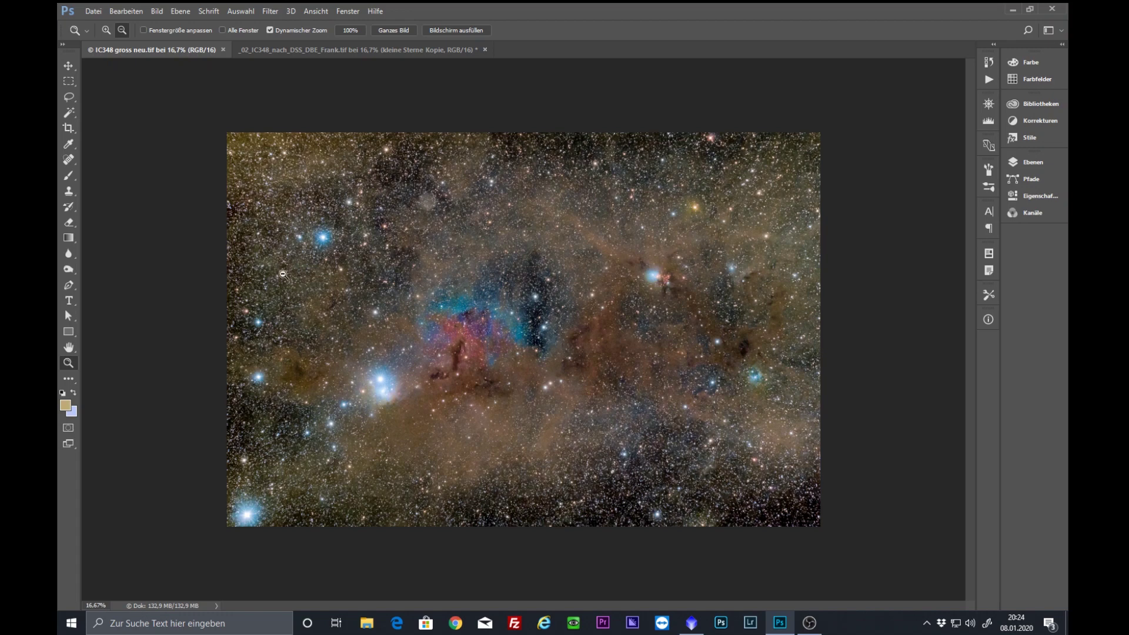
Step: Return to the dark _02_IC348 working image and bring up the Bild adjustments list
click(374, 50)
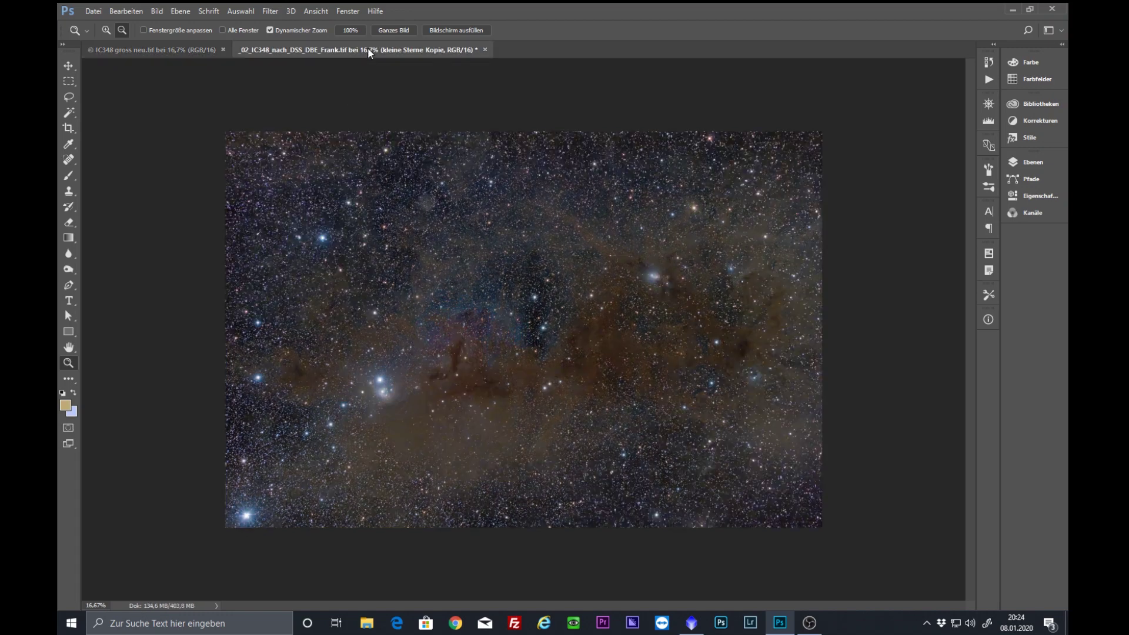
click(151, 15)
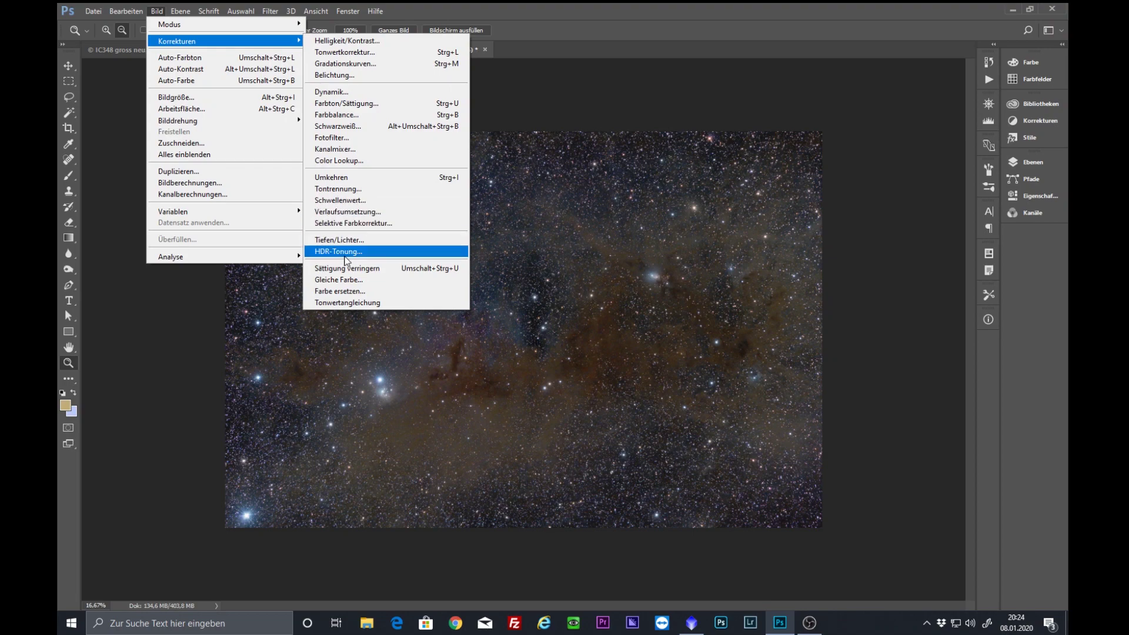
Step: Apply Gleiche Farbe with Farbintensität 130, then view IC348 gross neu.tif for comparison
click(339, 279)
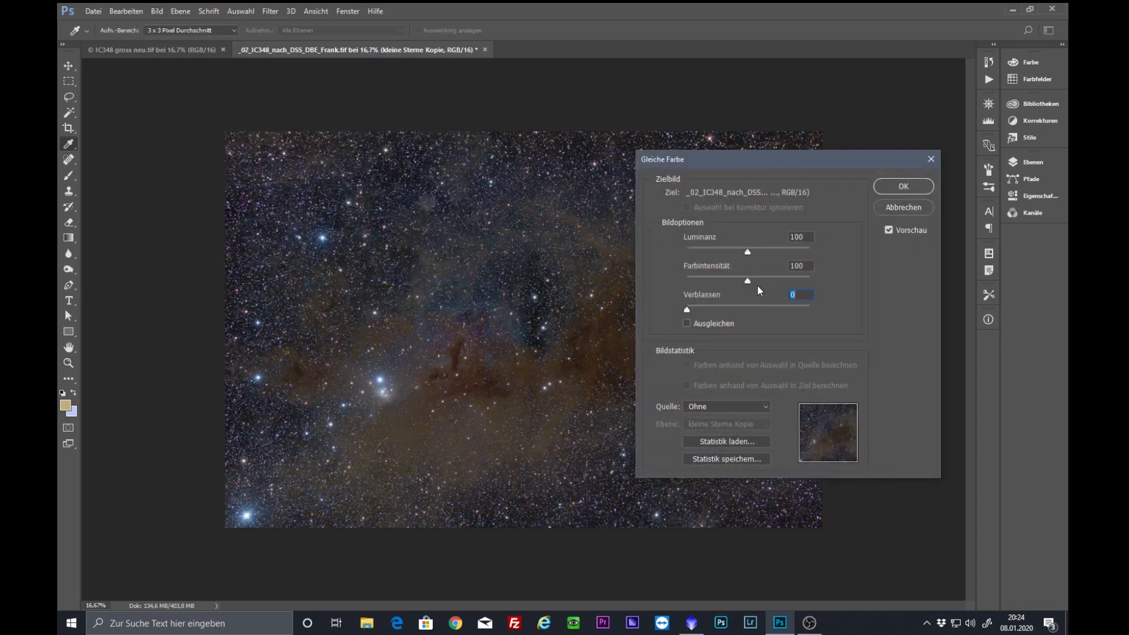
mouse_move(747, 282)
mouse_down()
mouse_move(784, 281)
mouse_move(762, 283)
mouse_up()
drag(763, 284, 767, 282)
text(130)
click(904, 185)
key(z)
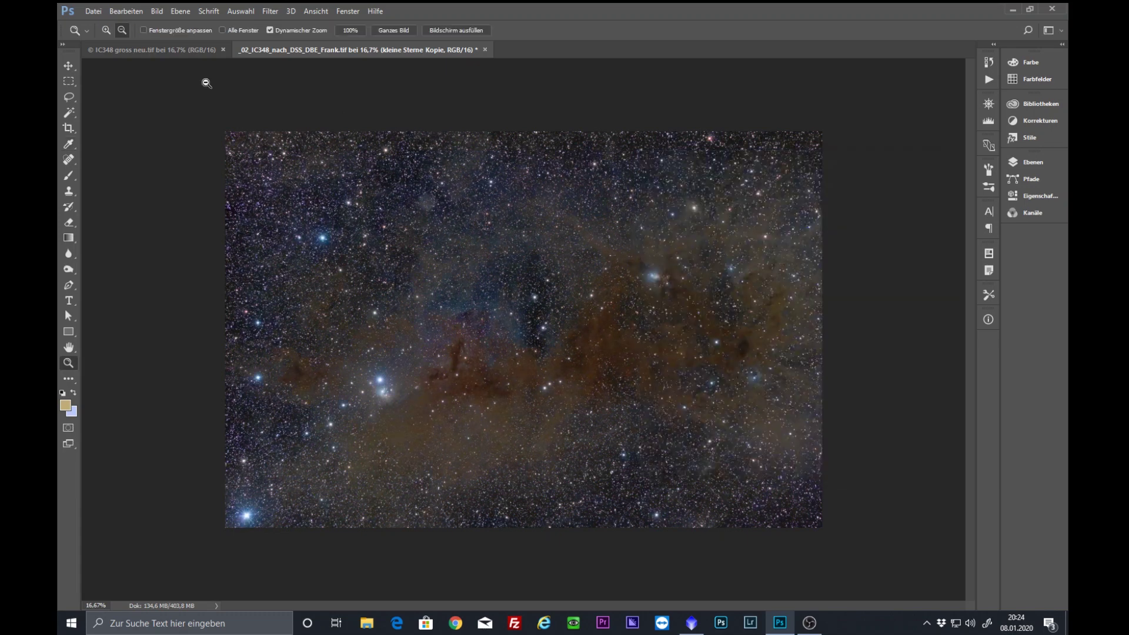
click(171, 50)
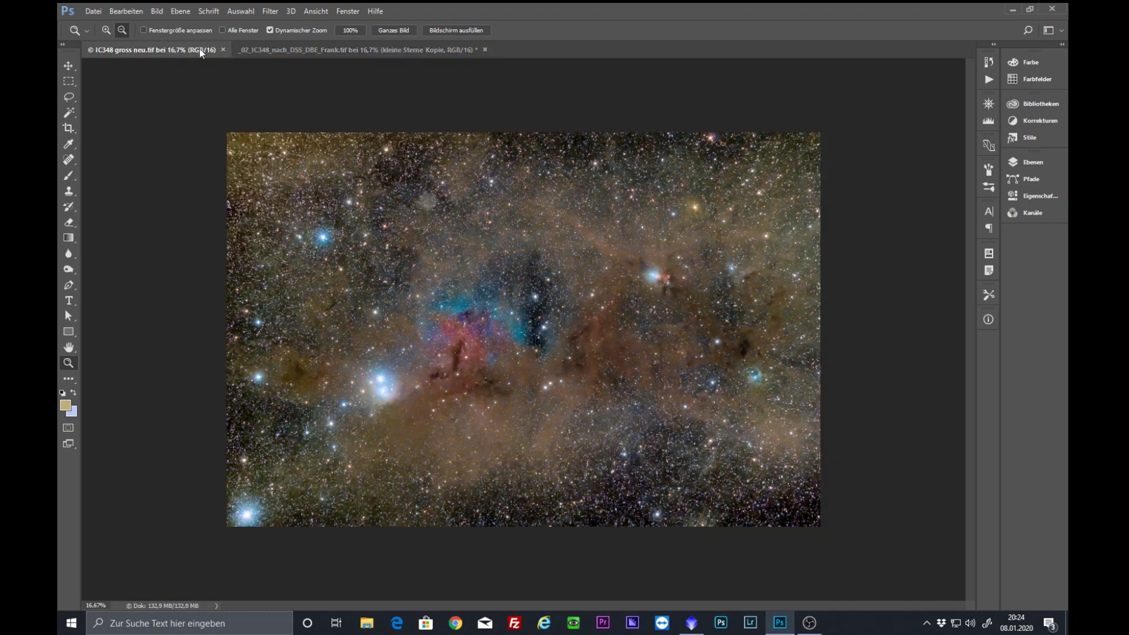
click(351, 51)
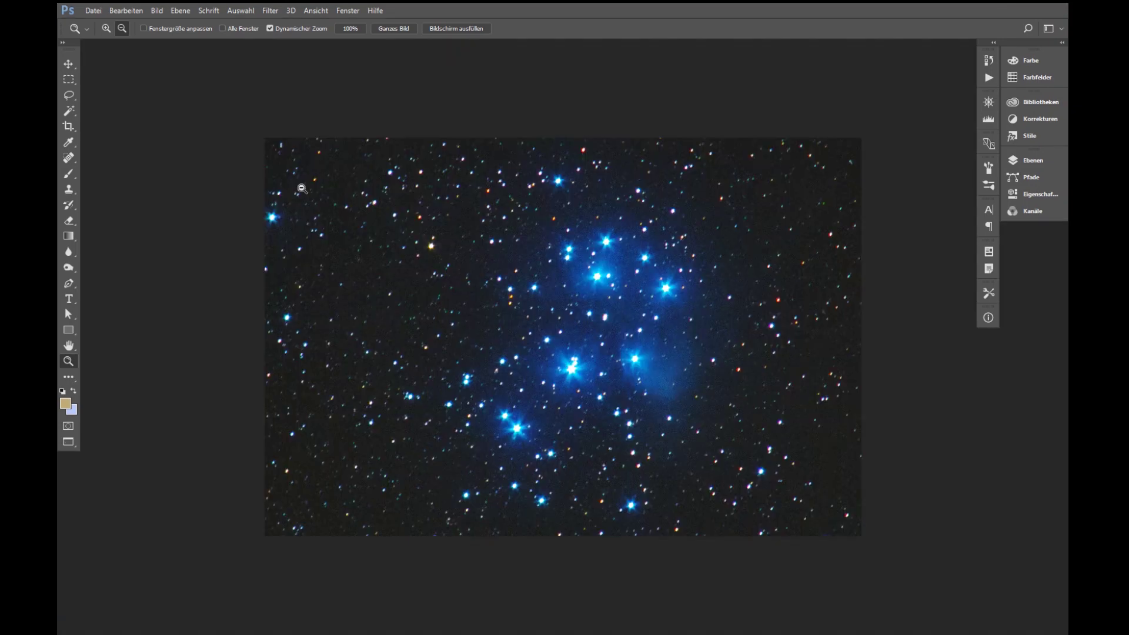
key(f)
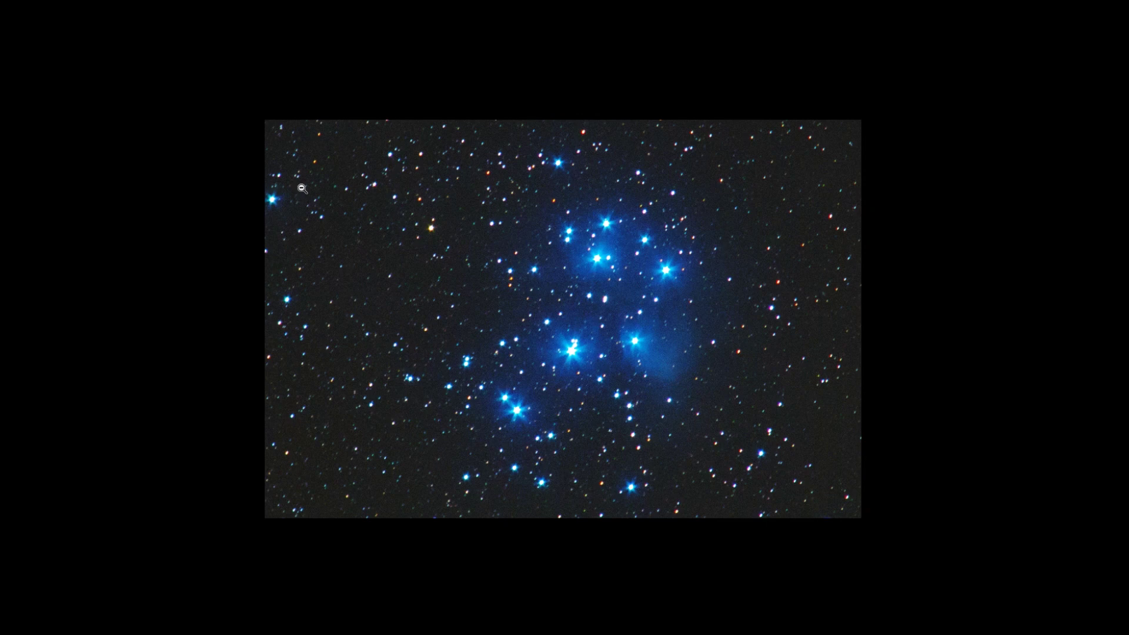
Step: Leave full-screen mode so Bearbeitet.jpg shows in the normal Photoshop workspace
key(f)
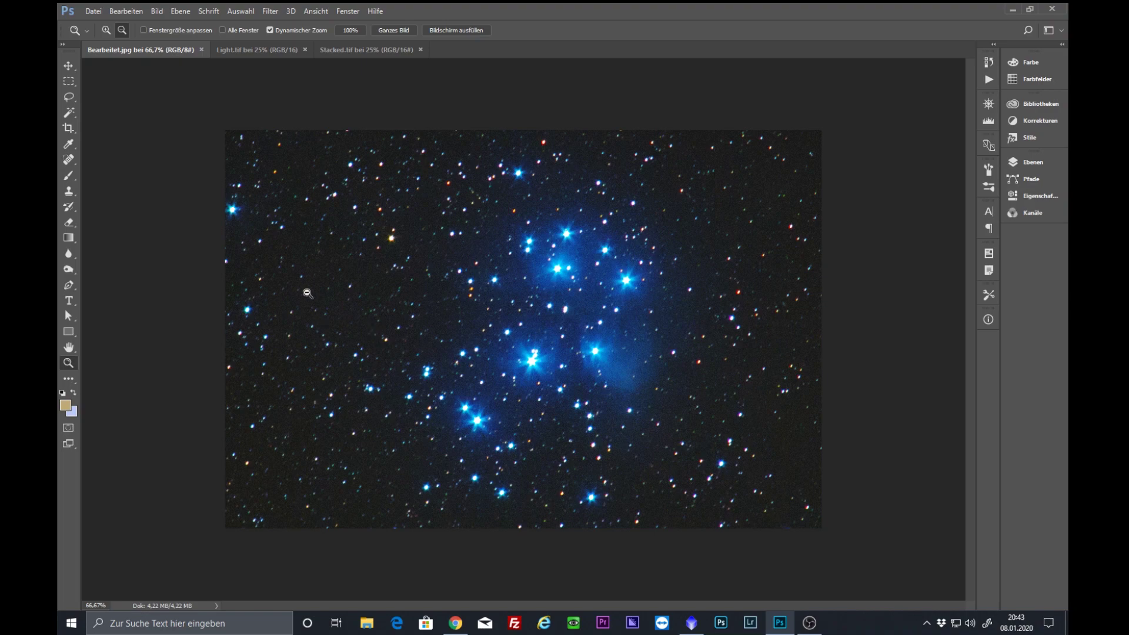
Step: Make Stacked.tif active and bring up its Tonwertkorrektur (Levels) dialog
click(362, 52)
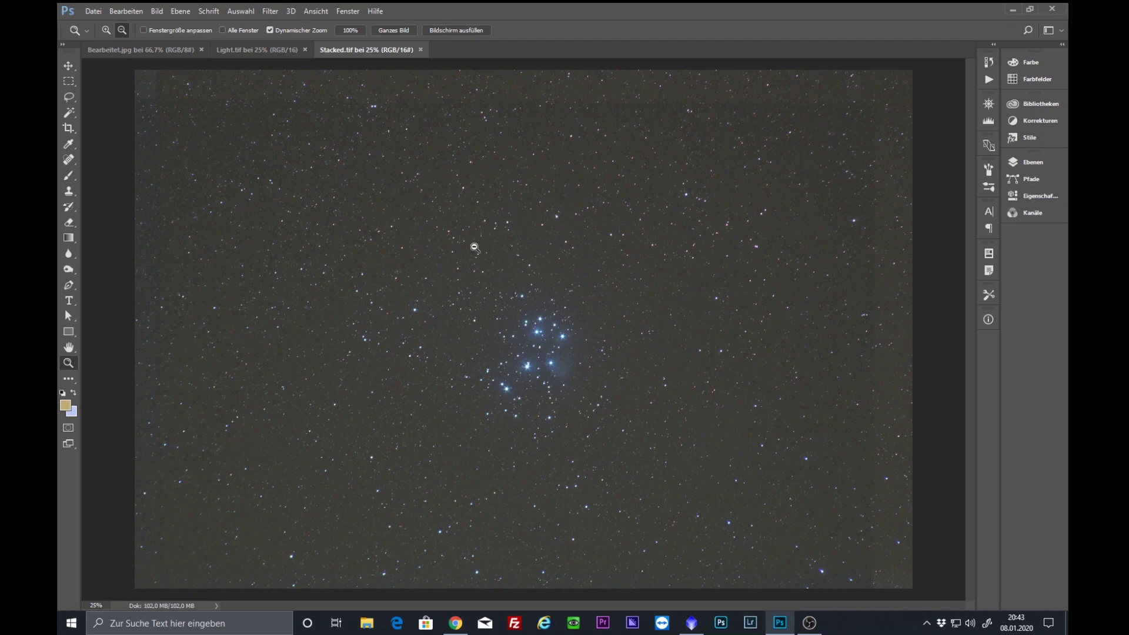
key(ctrl+l)
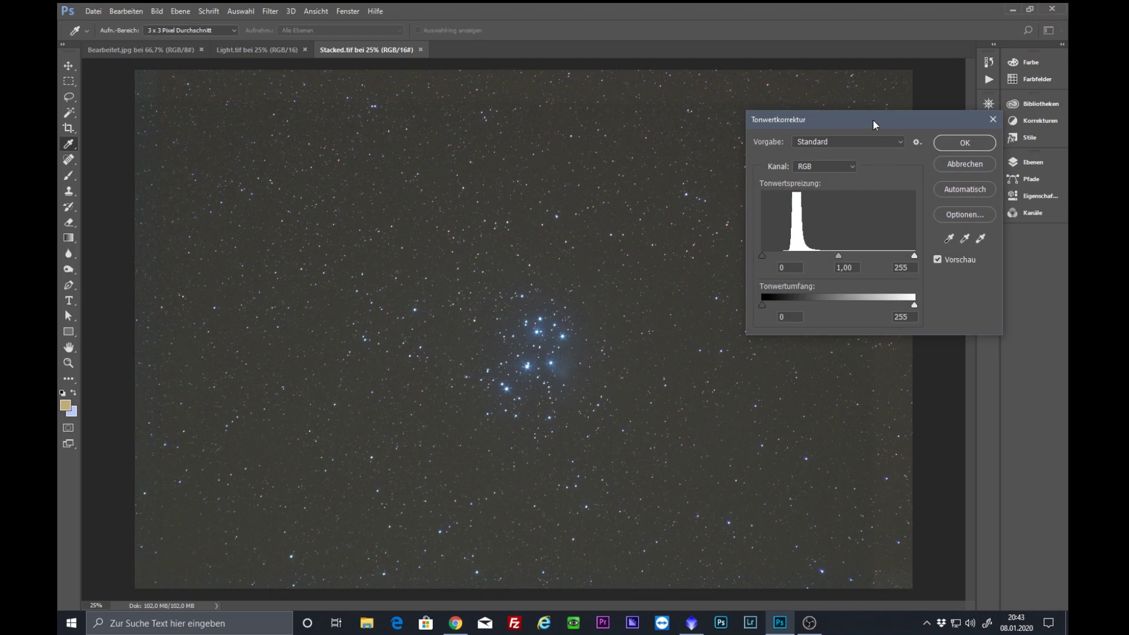
Step: Apply a Levels black point of 33 to Stacked.tif, then reopen and dismiss Levels unchanged
drag(873, 122, 716, 151)
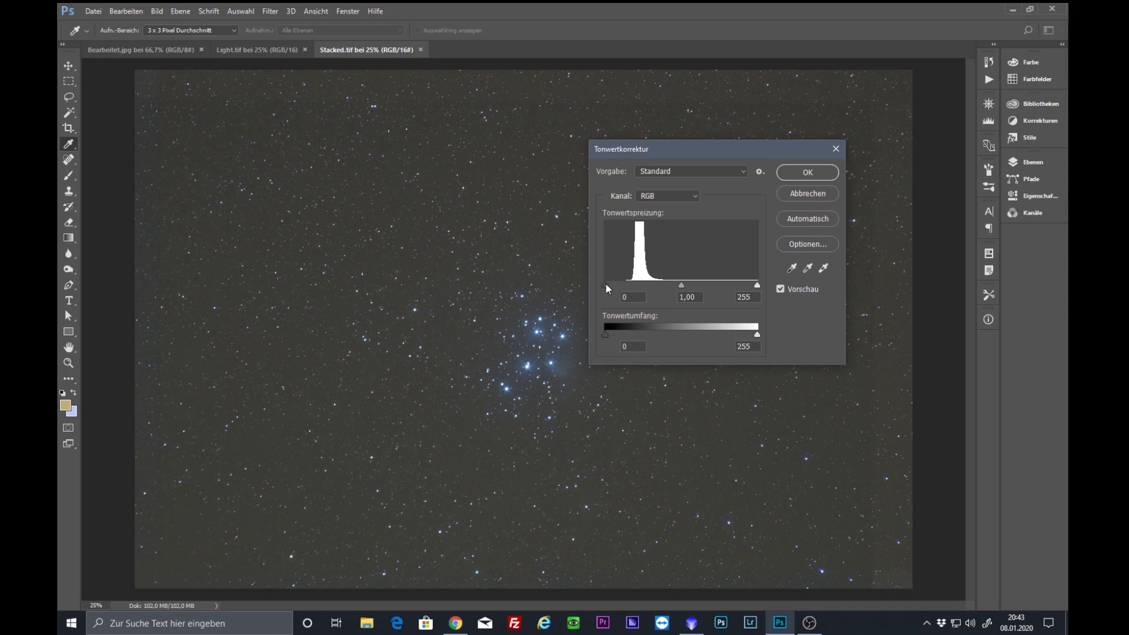
drag(606, 284, 623, 284)
click(626, 286)
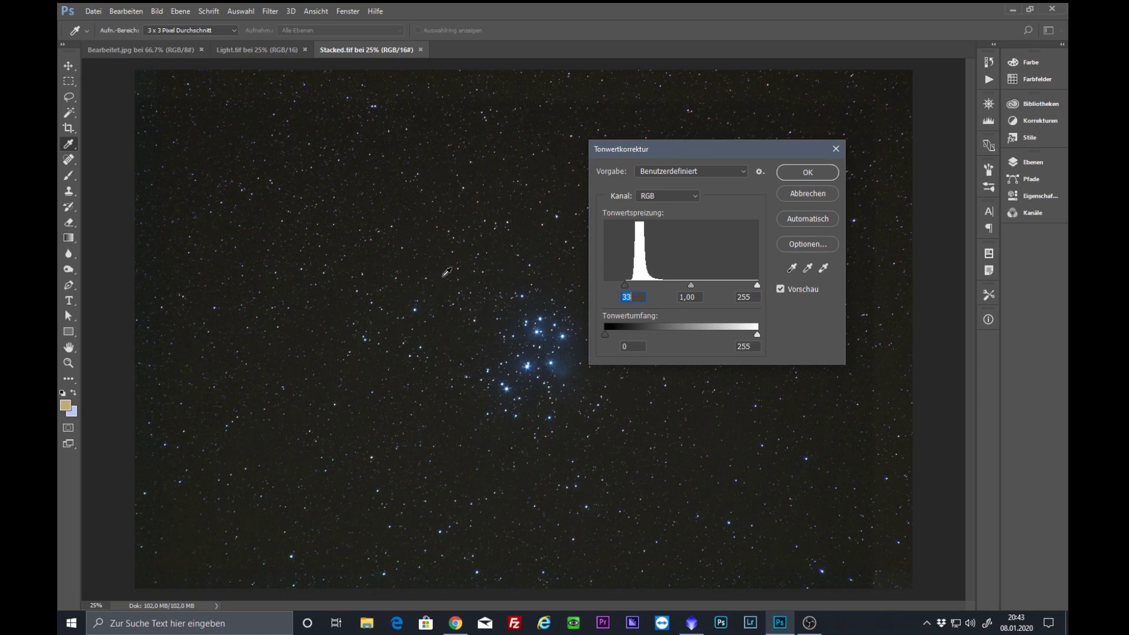
click(795, 173)
key(ctrl+l)
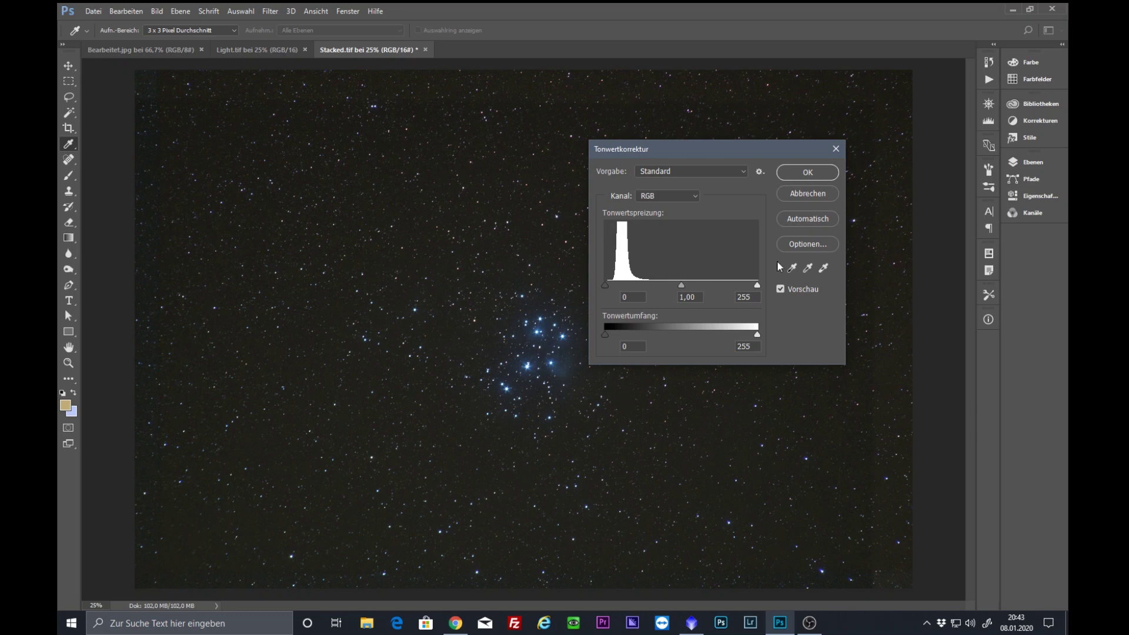
click(807, 194)
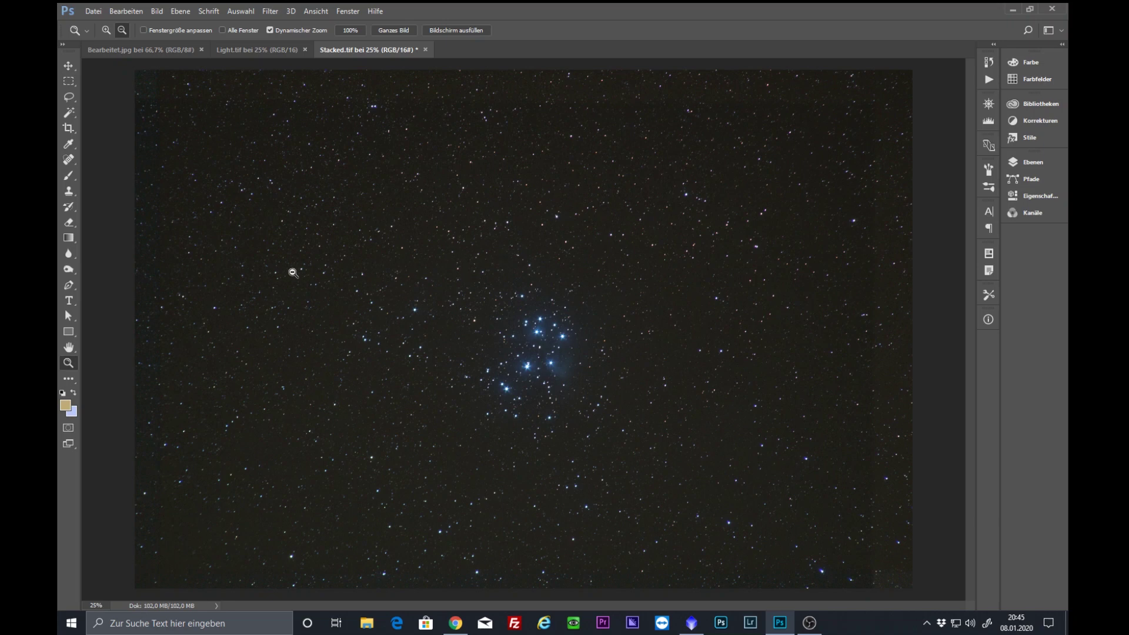
Step: Flip between Bearbeitet.jpg and the darkened Stacked.tif, ending on Bearbeitet.jpg
click(127, 51)
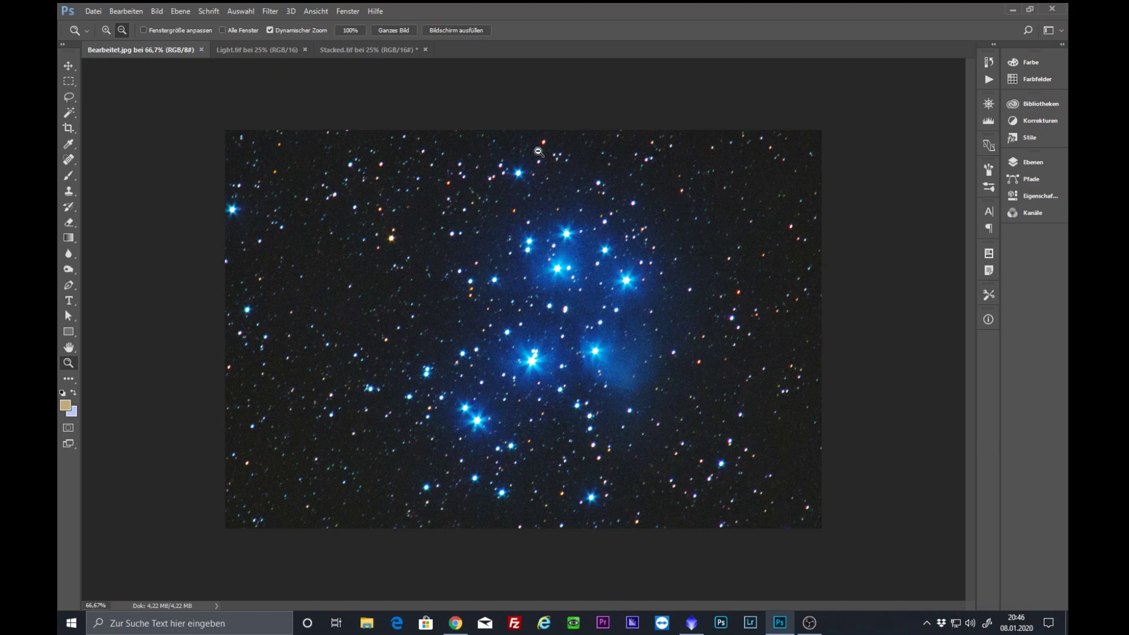
click(357, 50)
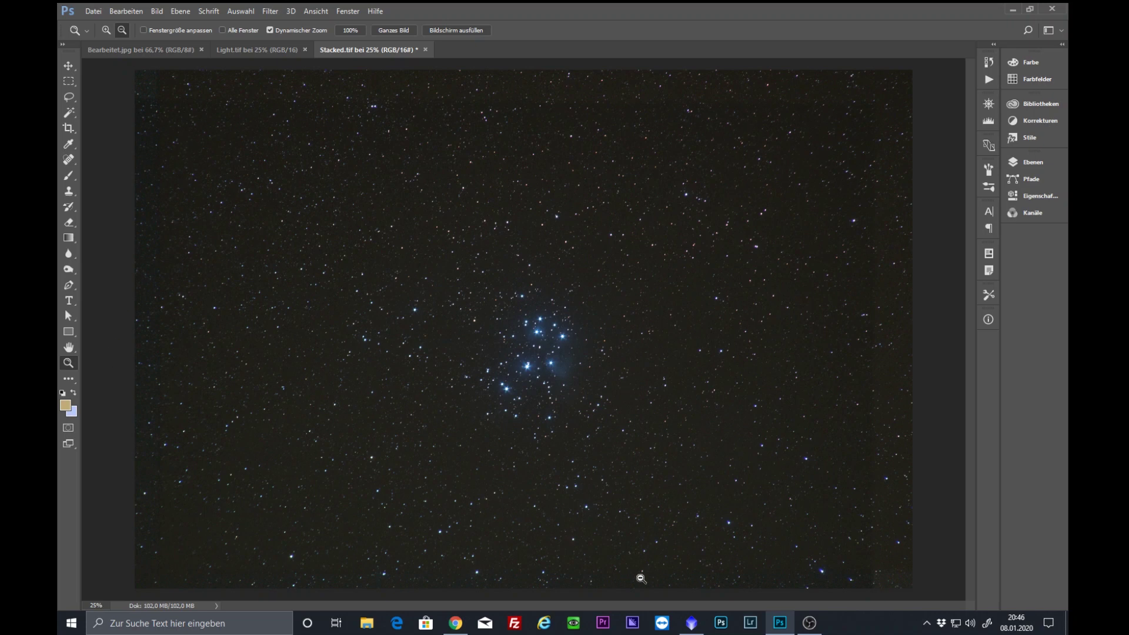
click(130, 48)
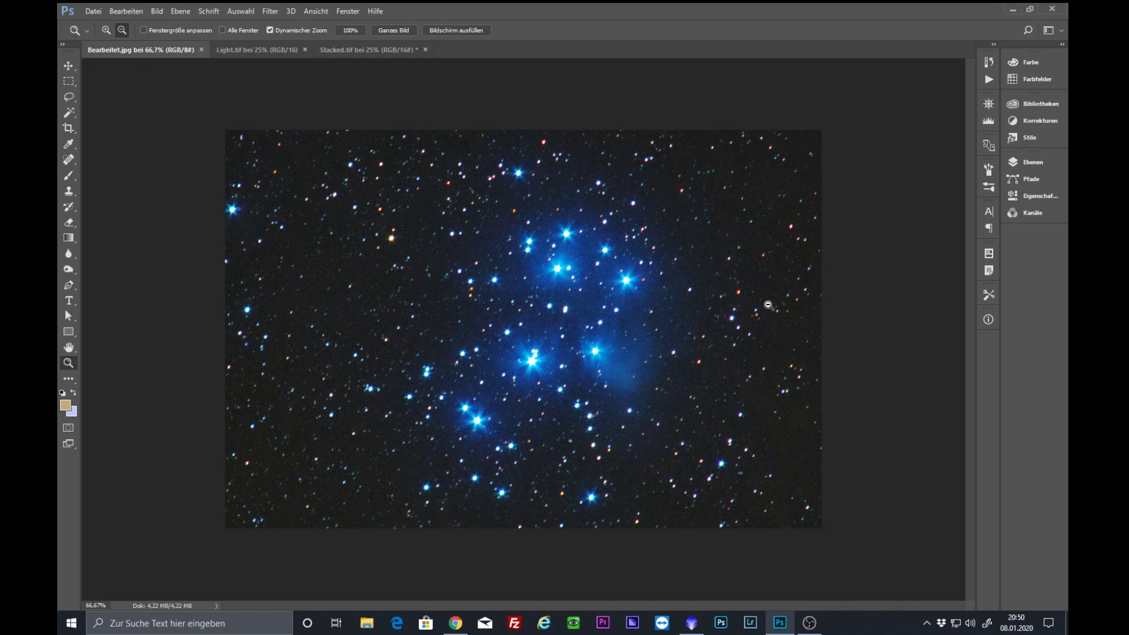
Step: Compare the Pleiades cluster at full magnification in Stacked.tif and Light.tif
click(365, 52)
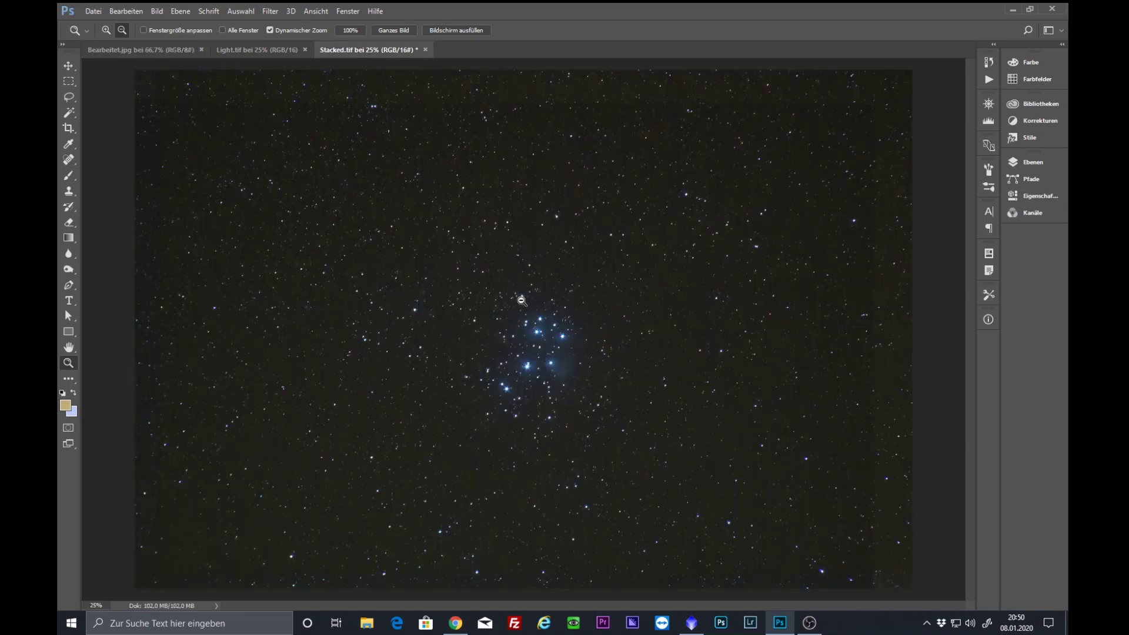
click(105, 31)
click(528, 337)
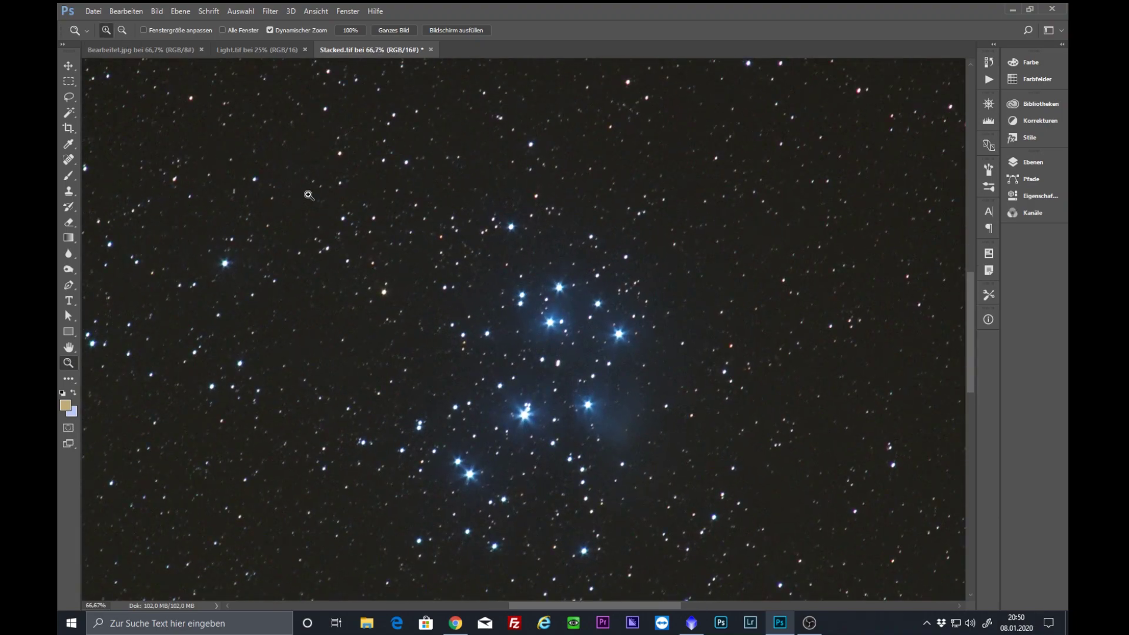
click(249, 52)
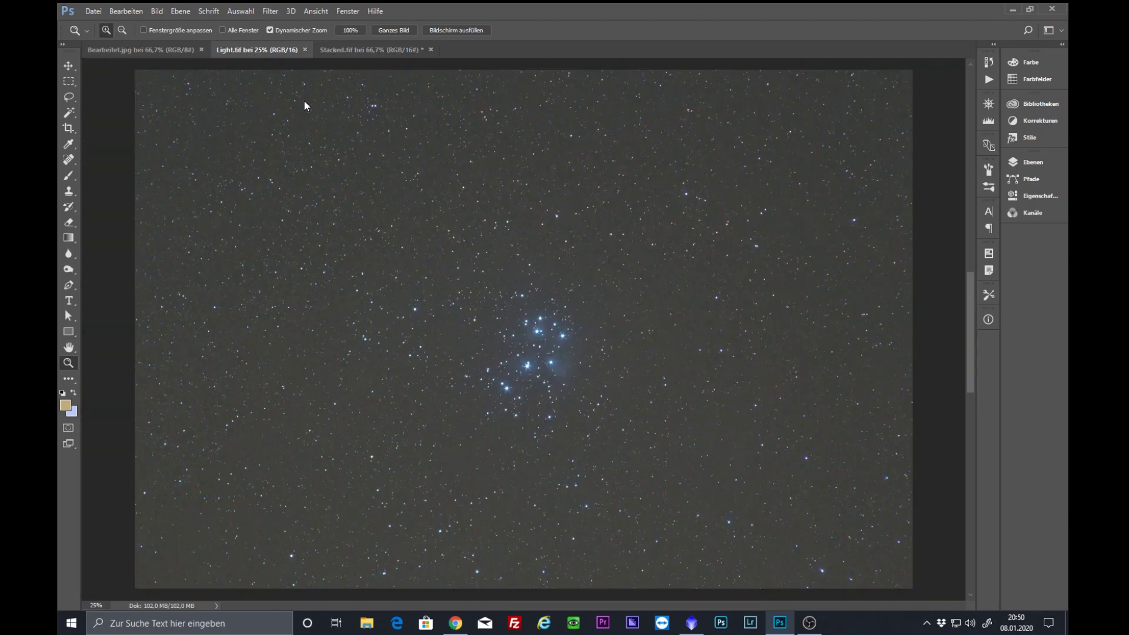
click(529, 334)
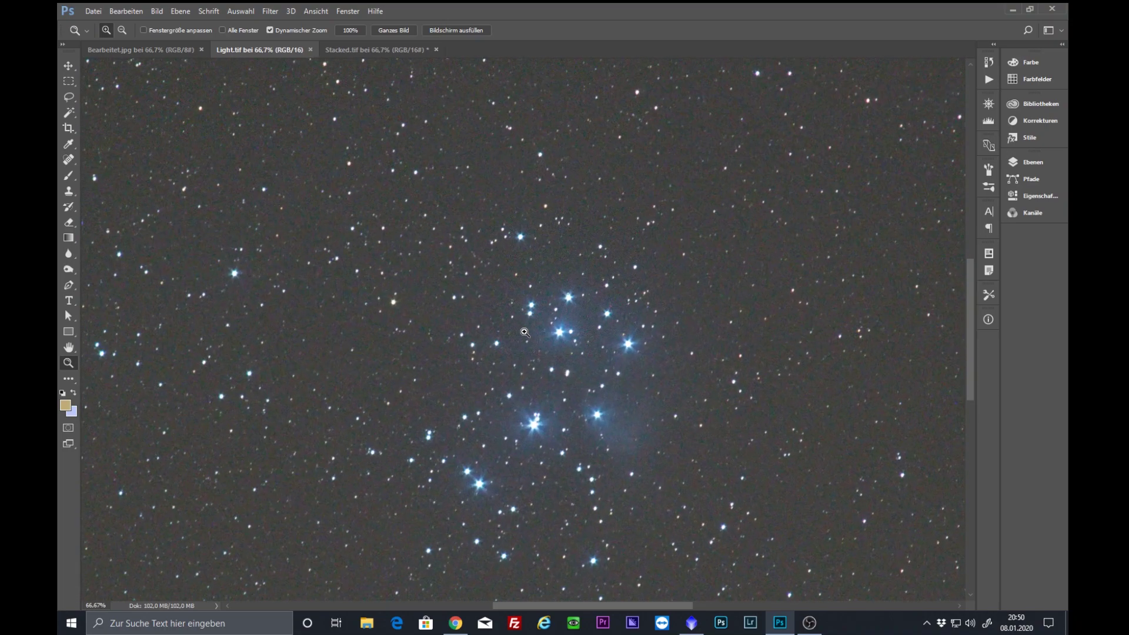
click(593, 372)
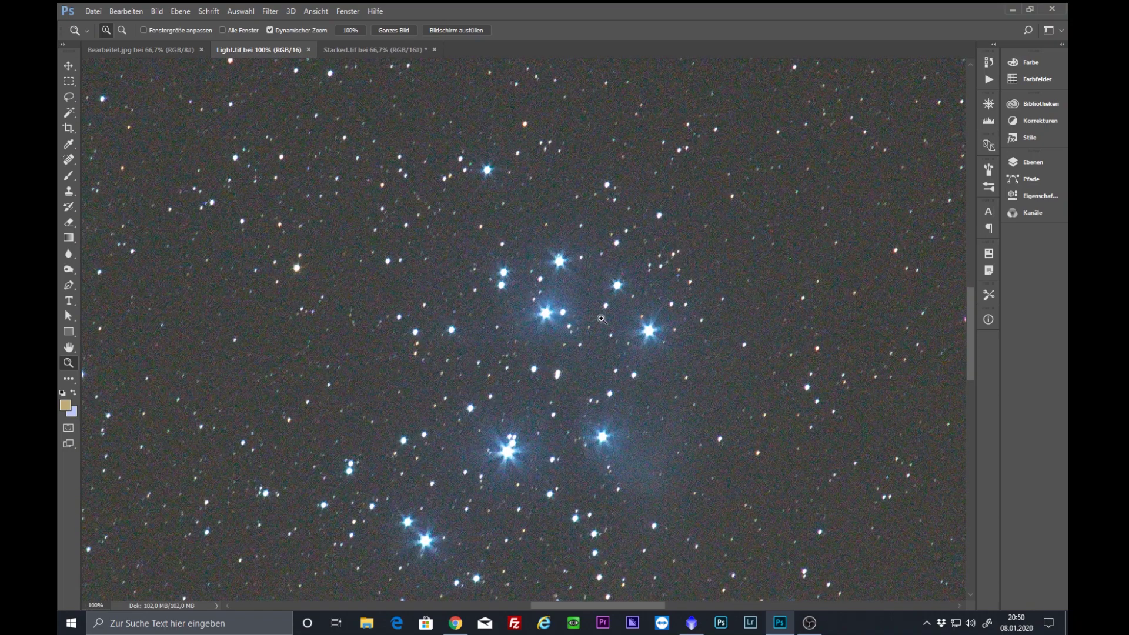
click(376, 49)
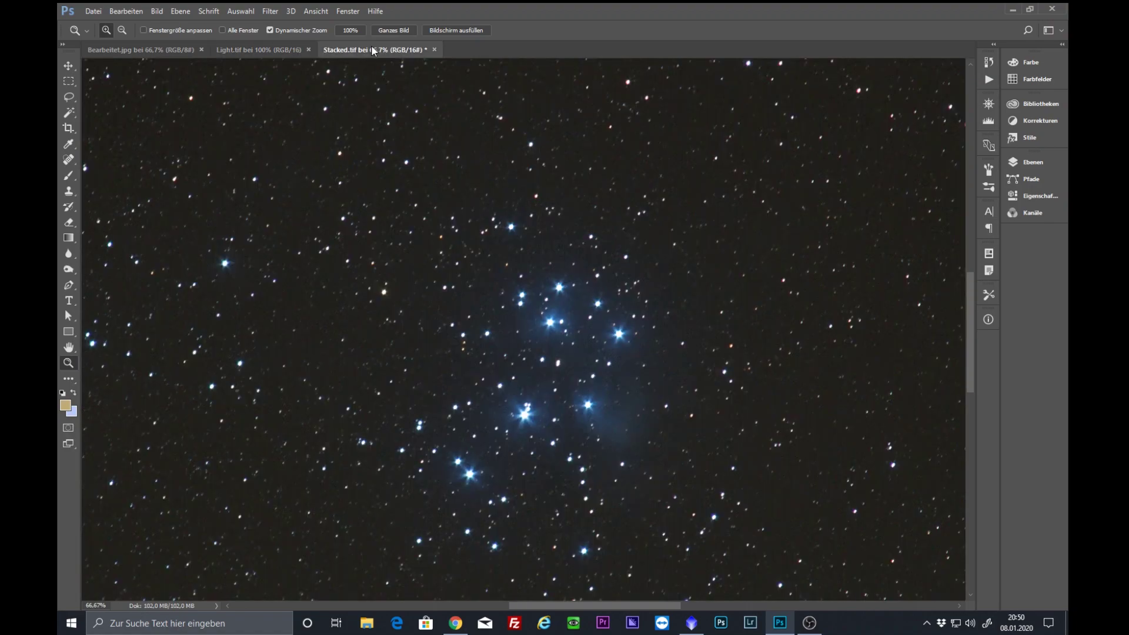
click(522, 381)
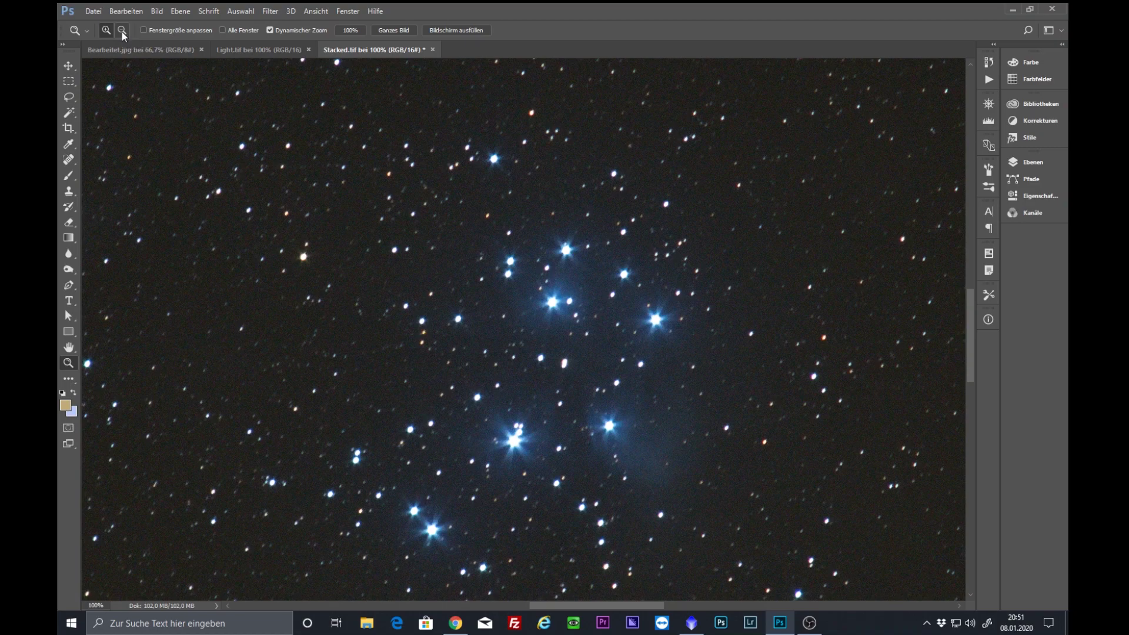
Step: Zoom Stacked.tif out to 16.7% so the whole image fits the window
click(122, 32)
click(520, 392)
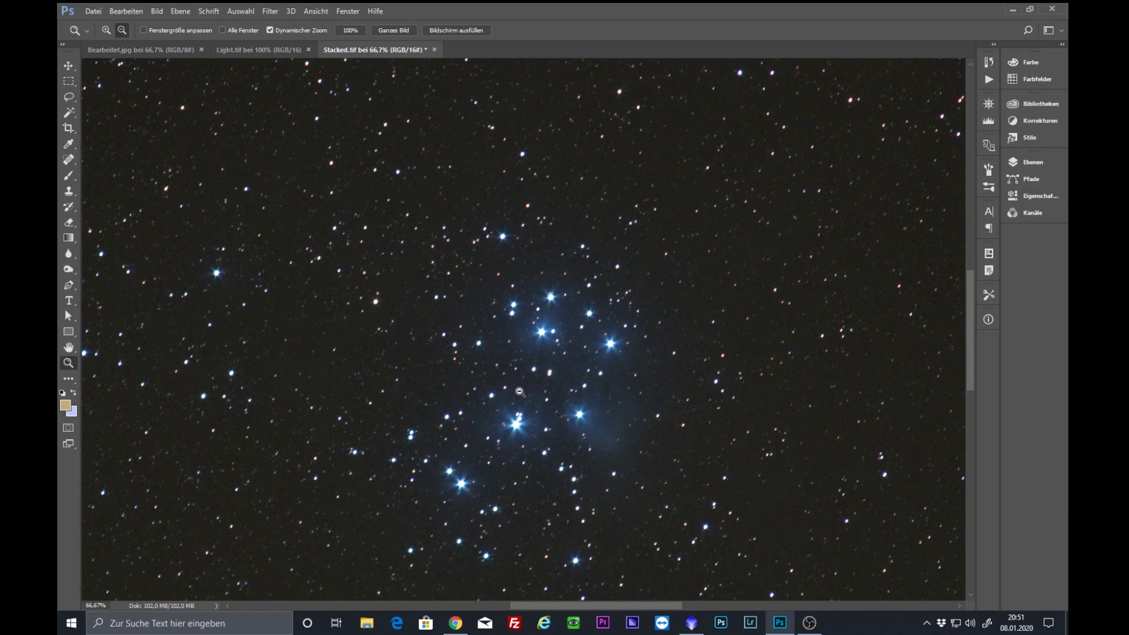
click(520, 392)
click(520, 391)
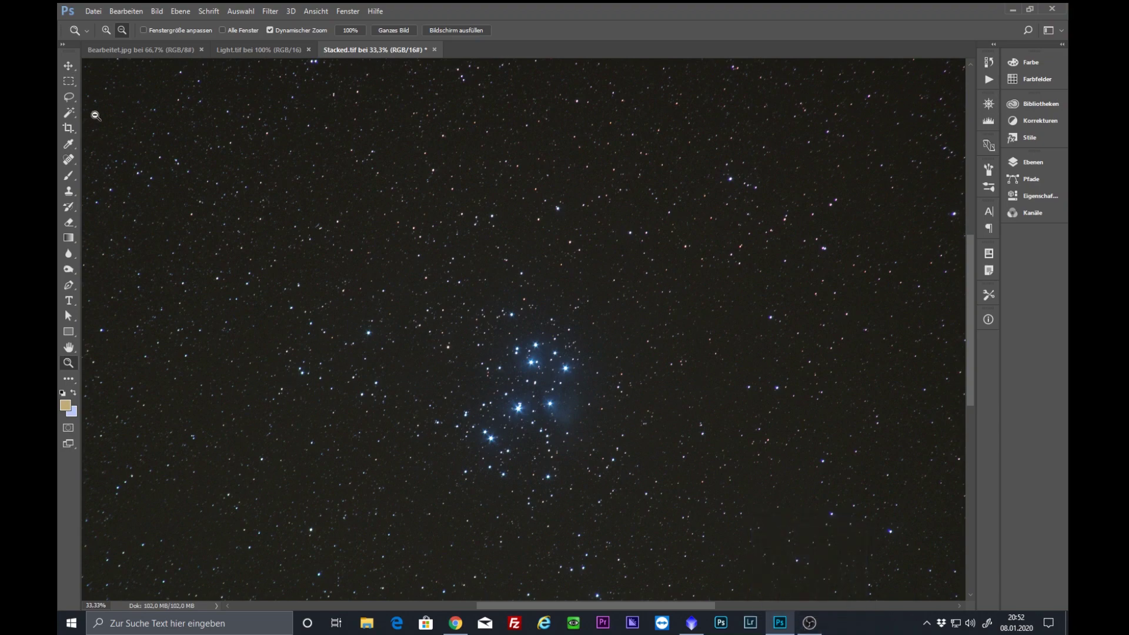
click(515, 320)
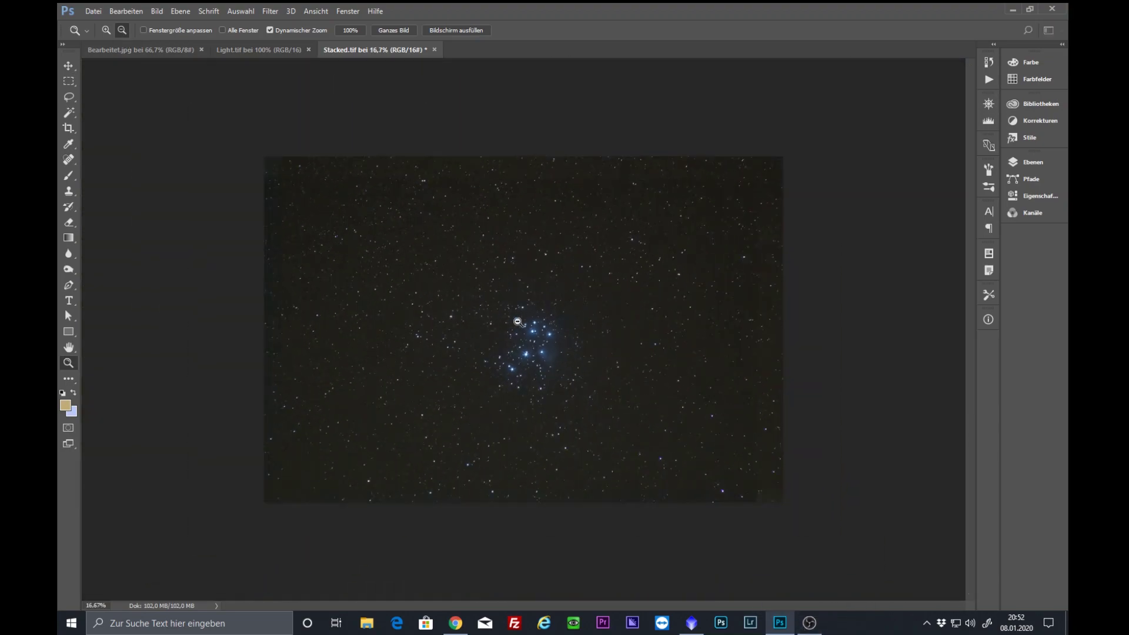
Step: Crop Stacked.tif to a rectangular selection set just inside its edges with Bild > Freistellen
click(69, 81)
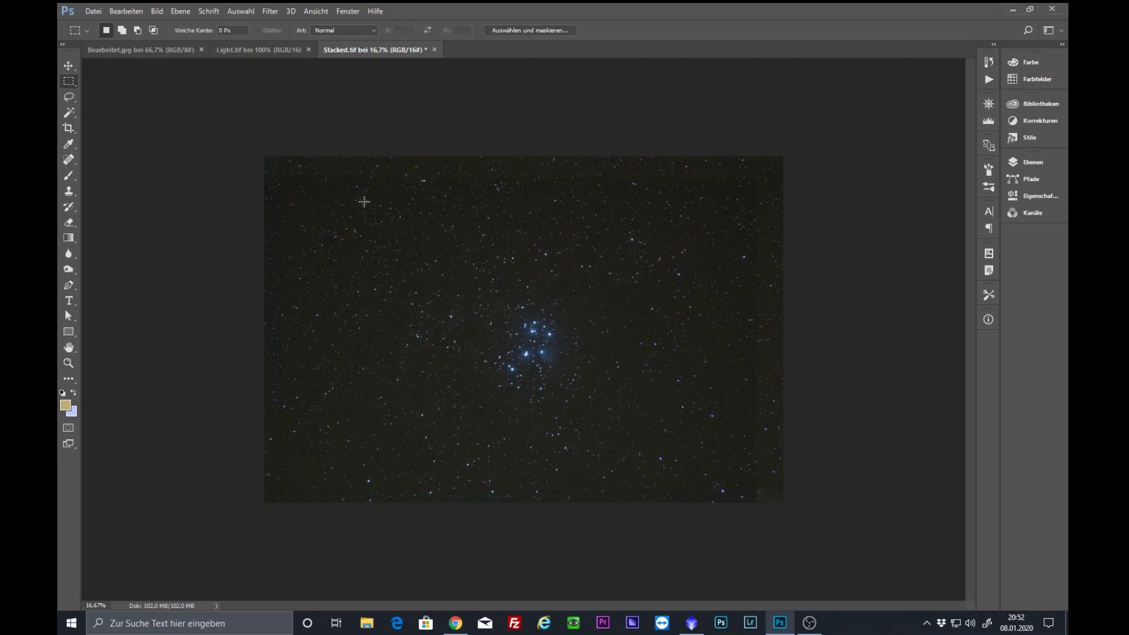
drag(697, 420, 757, 486)
click(93, 11)
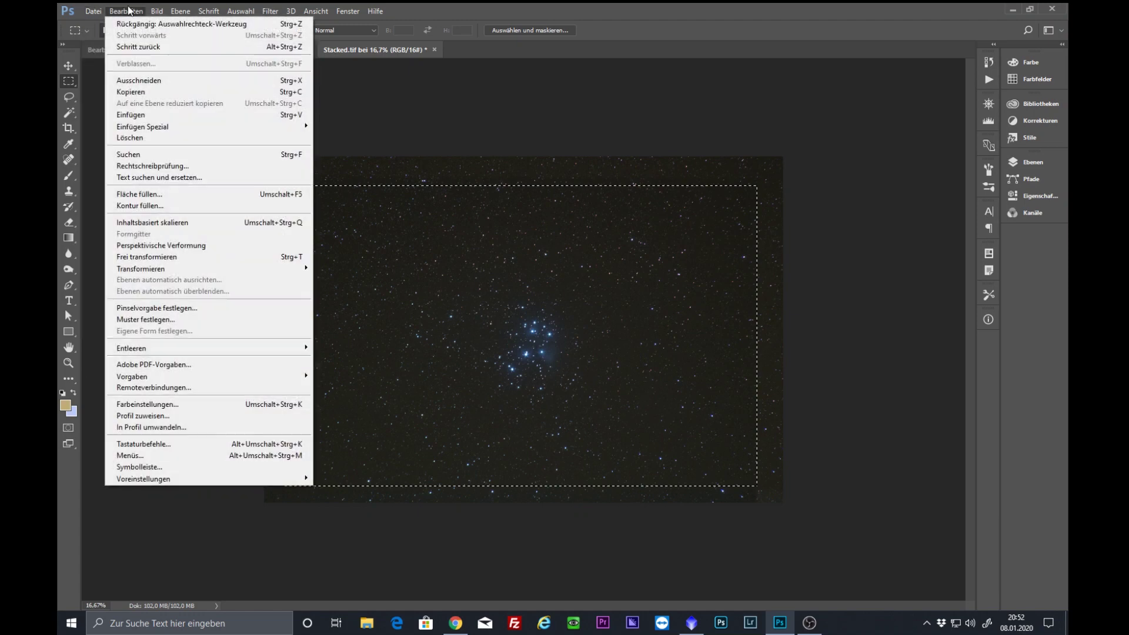
mouse_move(156, 10)
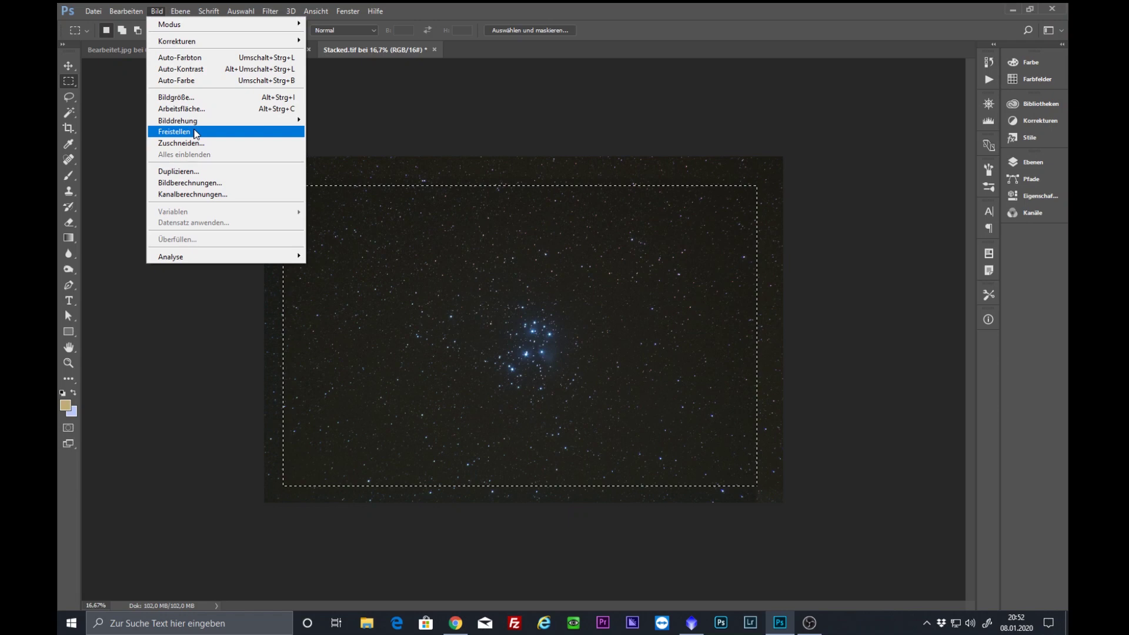
click(196, 132)
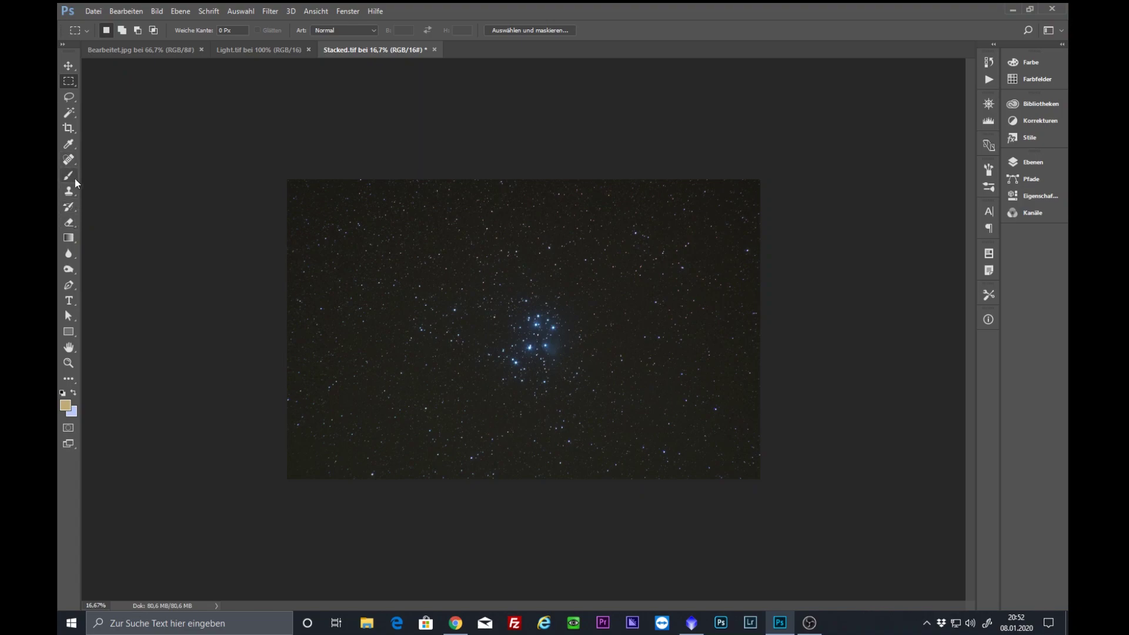
Step: Select the dark sky with the Magic Wand and subtract the cluster with a feathered Lasso
click(69, 112)
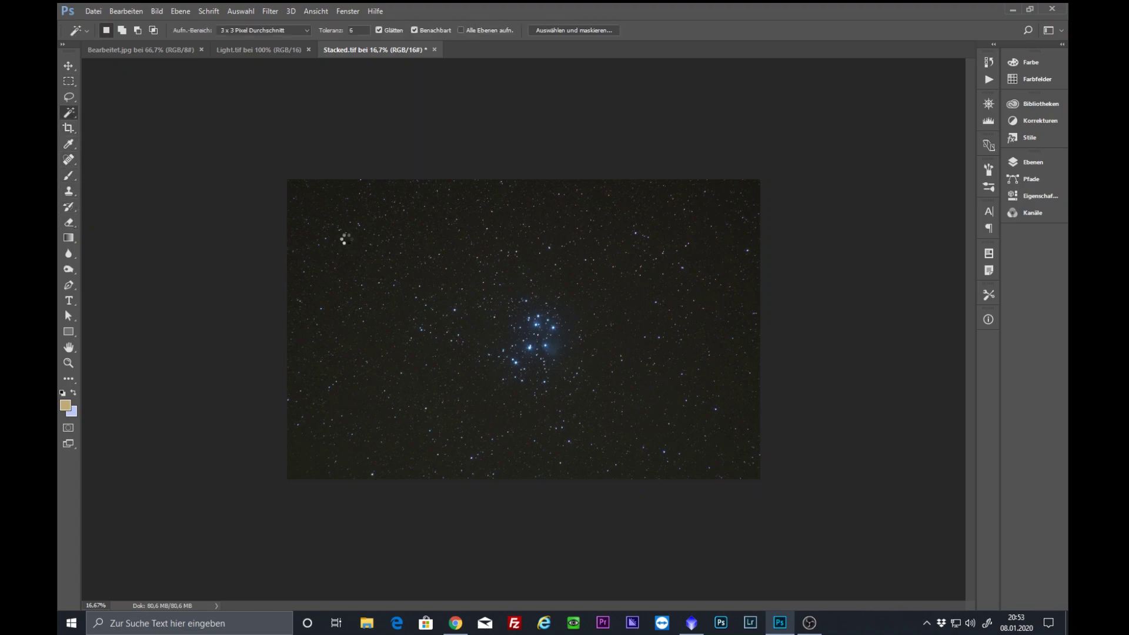
click(341, 237)
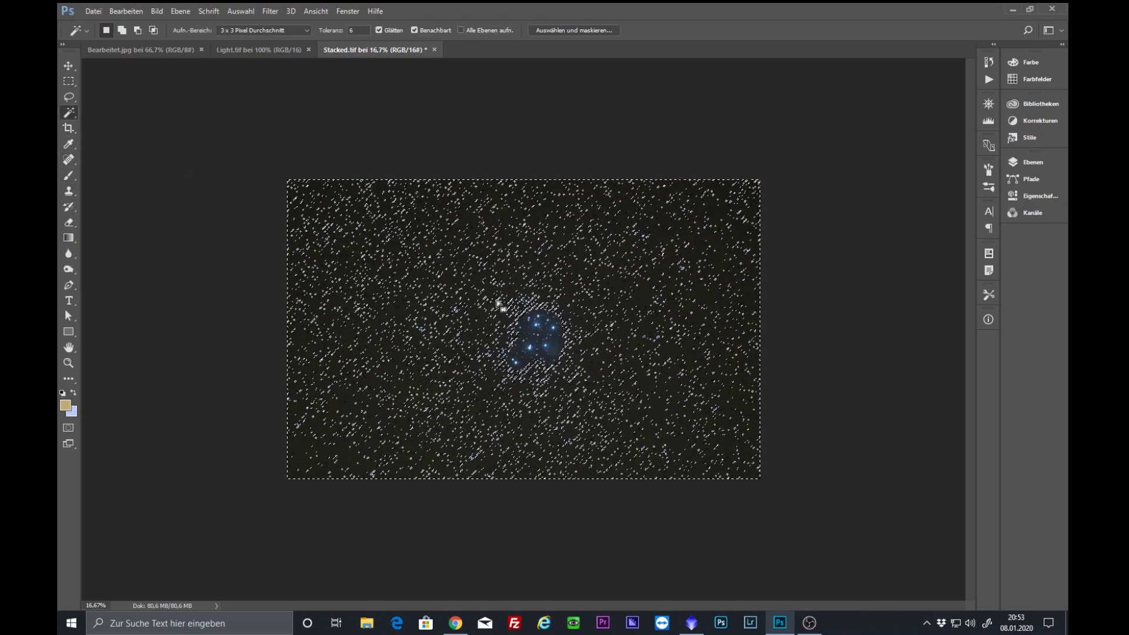
click(70, 97)
mouse_move(498, 318)
mouse_down()
mouse_move(518, 267)
mouse_move(526, 272)
mouse_up()
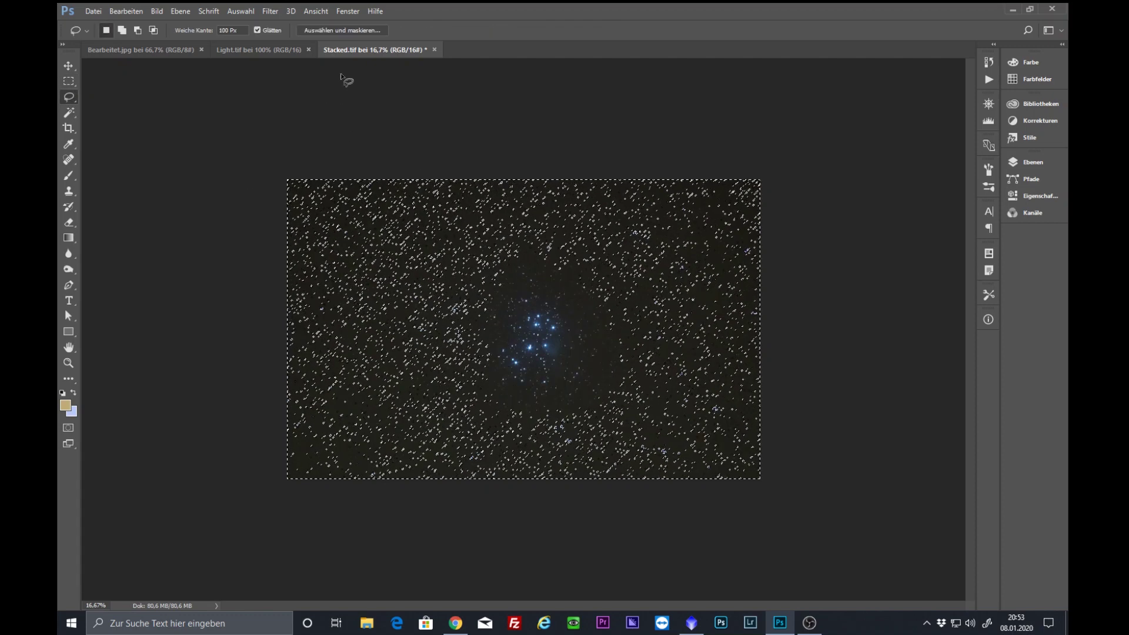
Step: Run GradientXTerminator on the selected background, then deselect via Auswahl > Auswahl aufheben
click(271, 11)
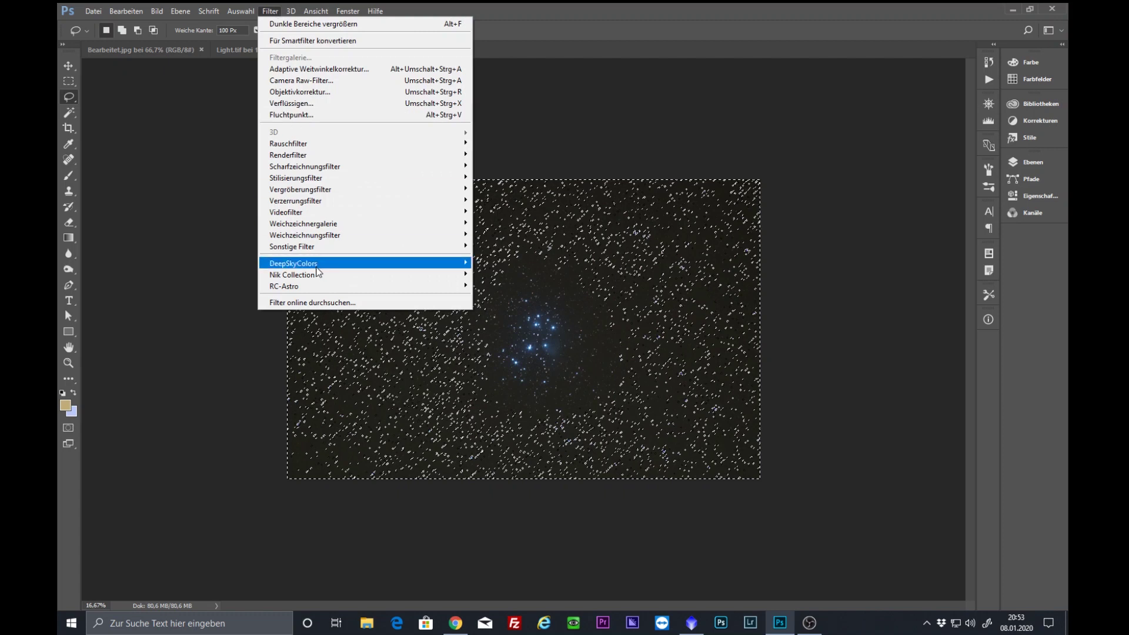
mouse_move(362, 286)
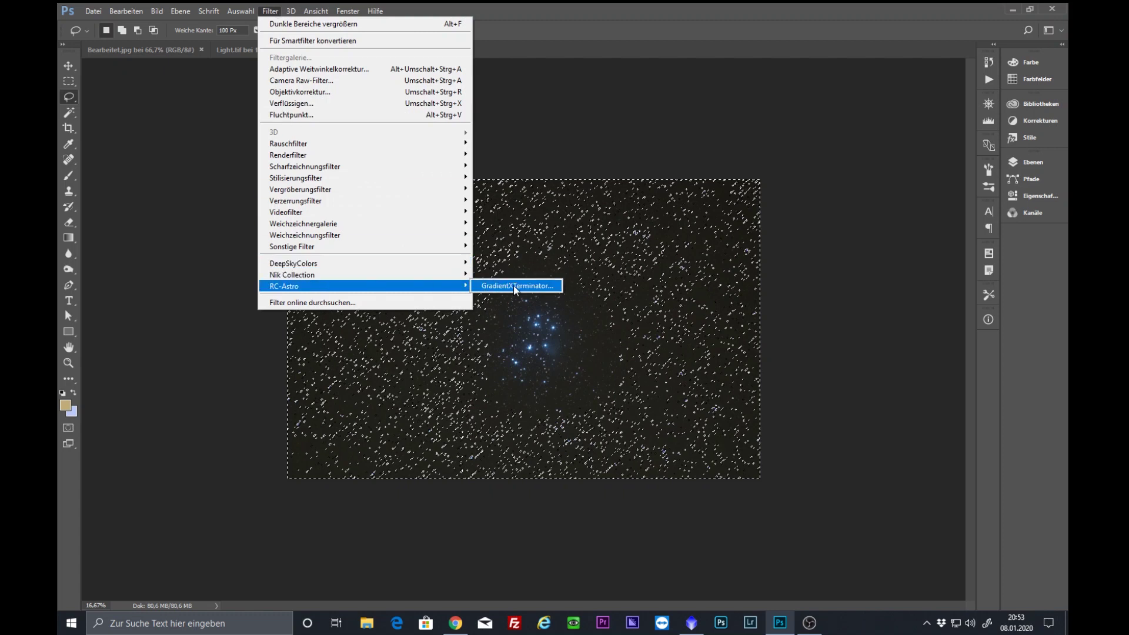
click(513, 285)
click(610, 216)
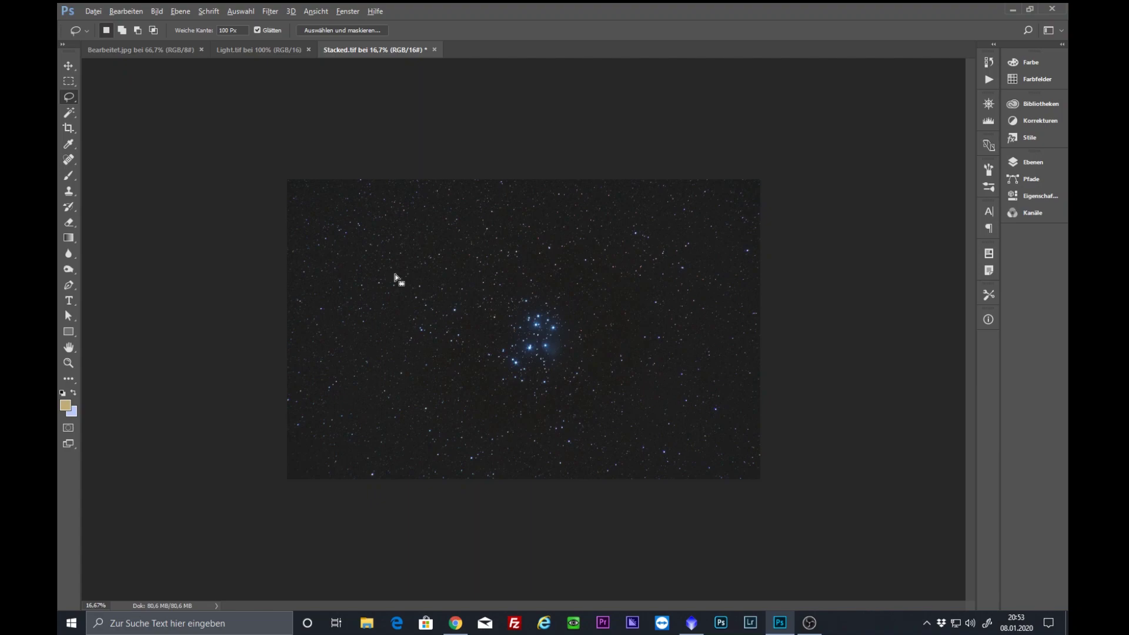
key(ctrl+alt+2)
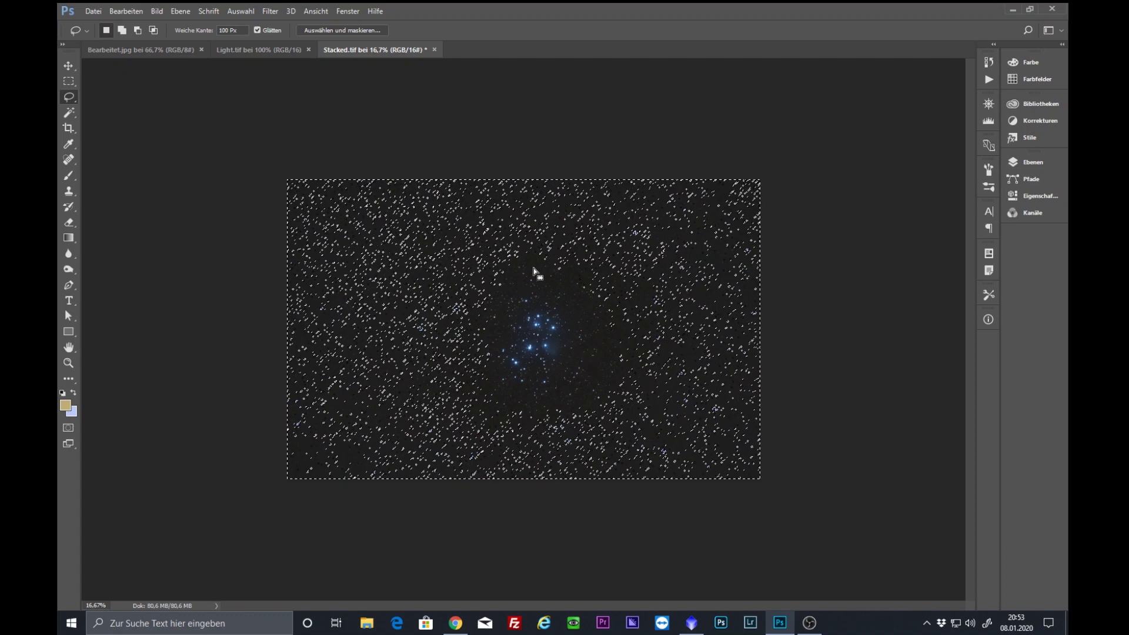
click(241, 11)
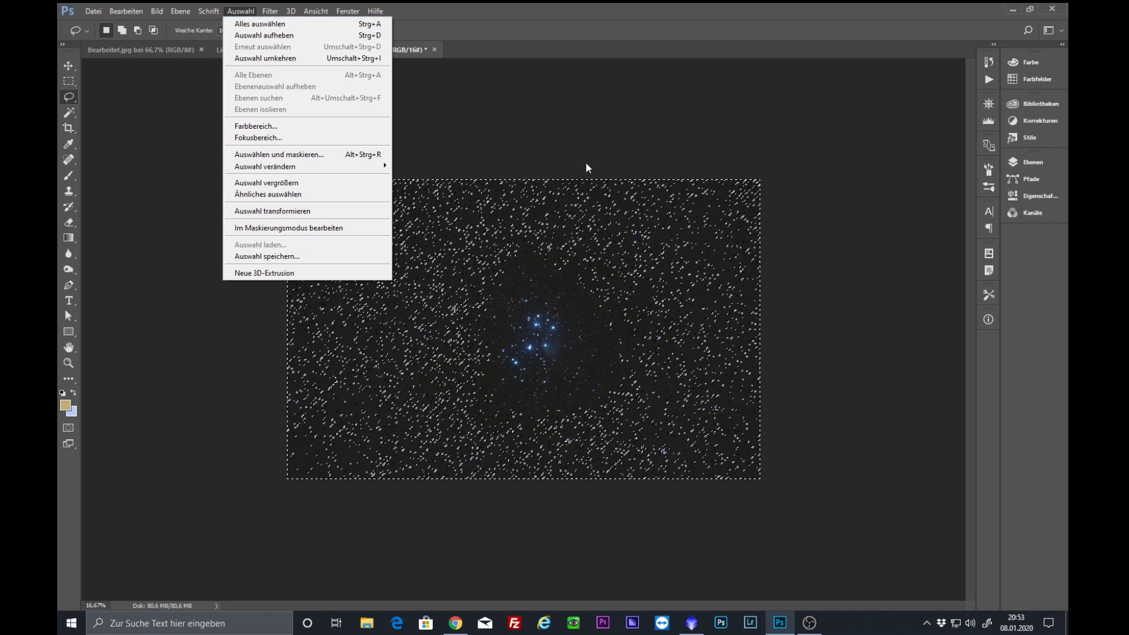
click(247, 35)
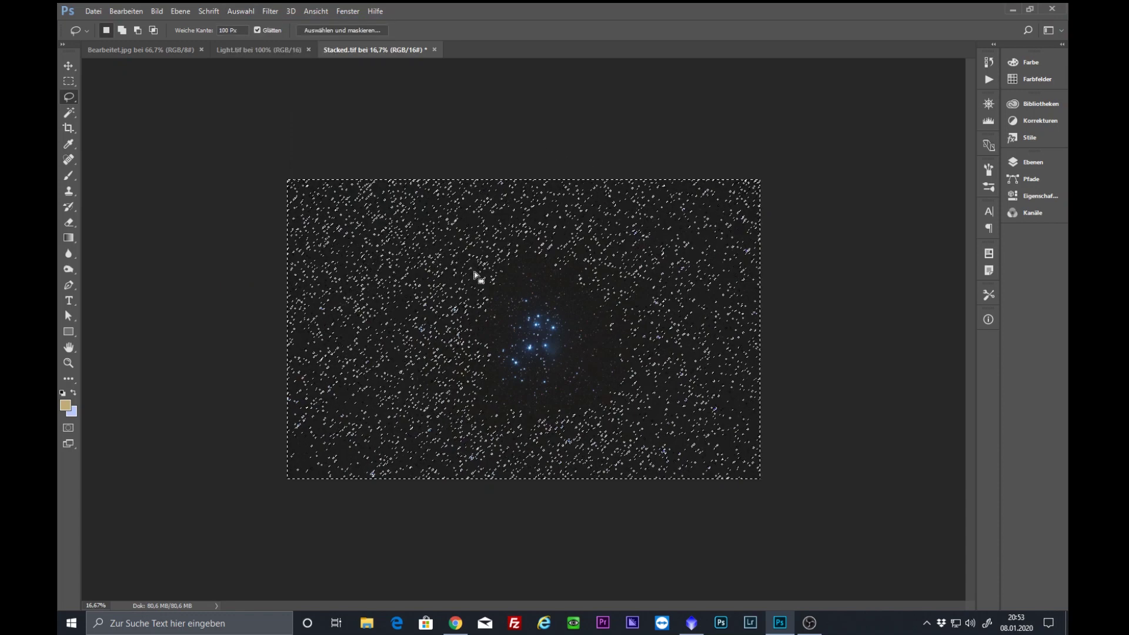
Step: Reselect the sky background with the Magic Wand, leaving out the cluster and stars
click(65, 110)
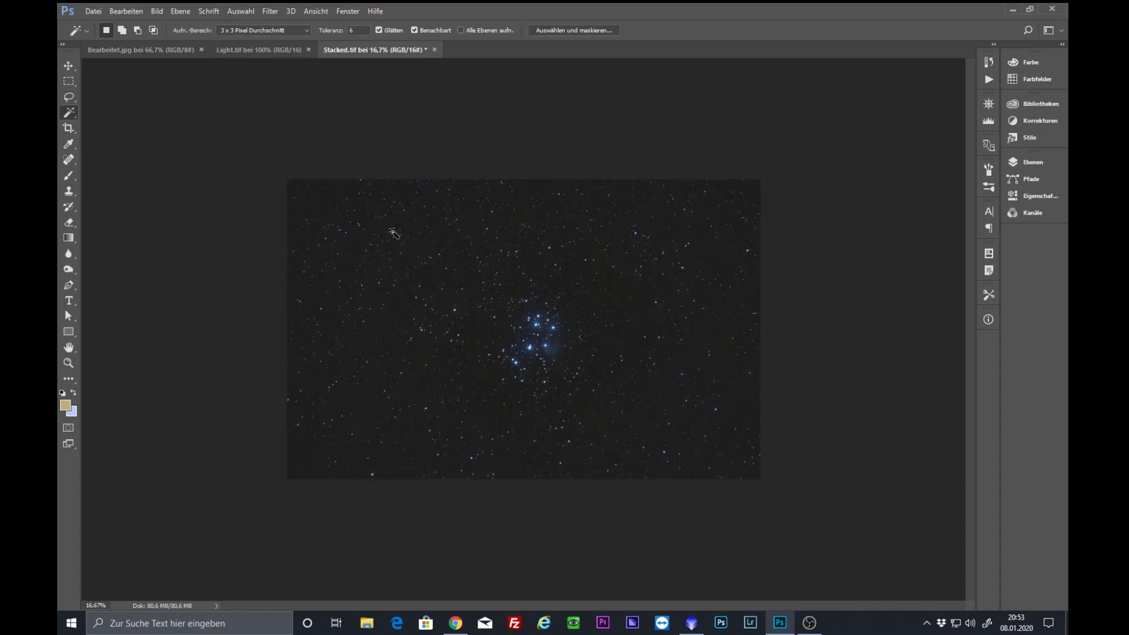
click(393, 195)
key(ctrl+d)
click(495, 400)
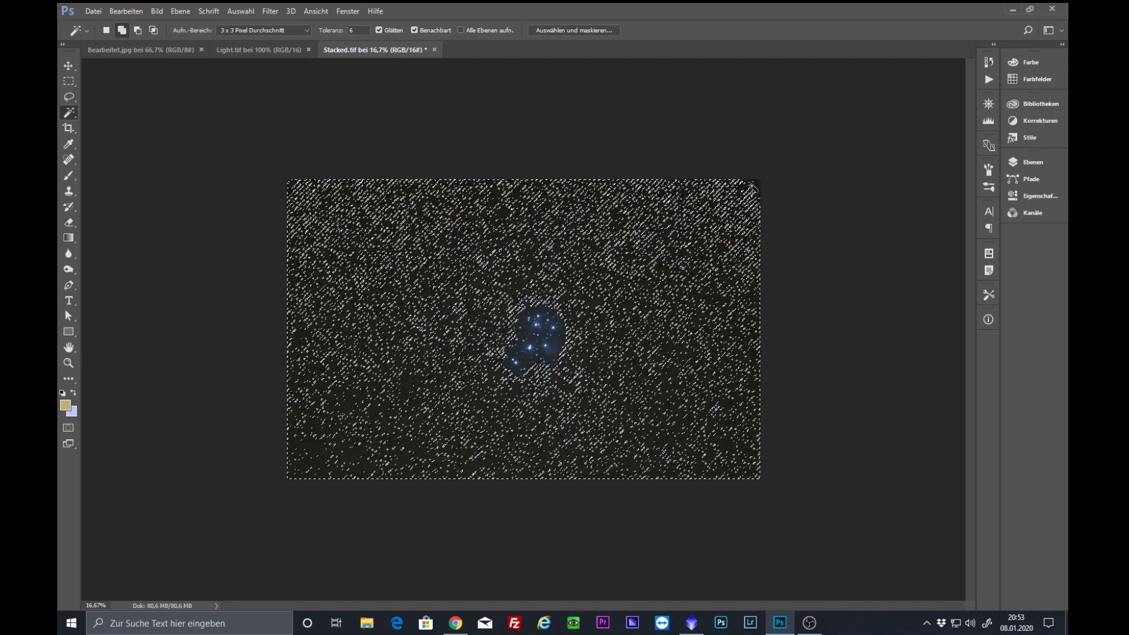
click(752, 189)
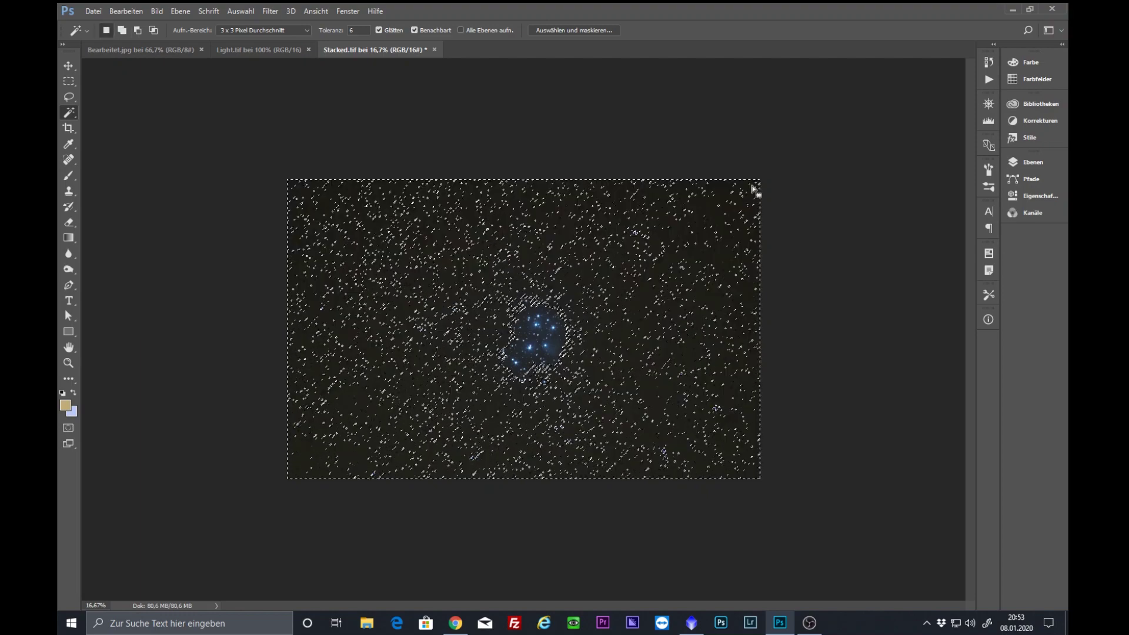
Step: Apply GradientXTerminator with Medium/Medium settings, then clear the selection
click(269, 11)
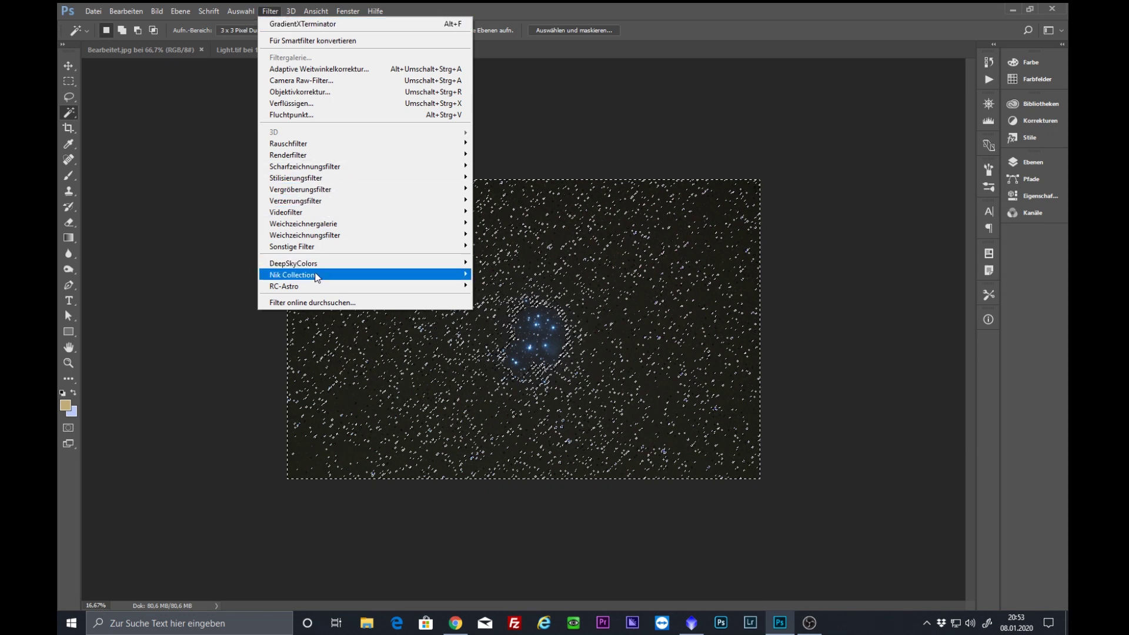
mouse_move(284, 286)
click(516, 287)
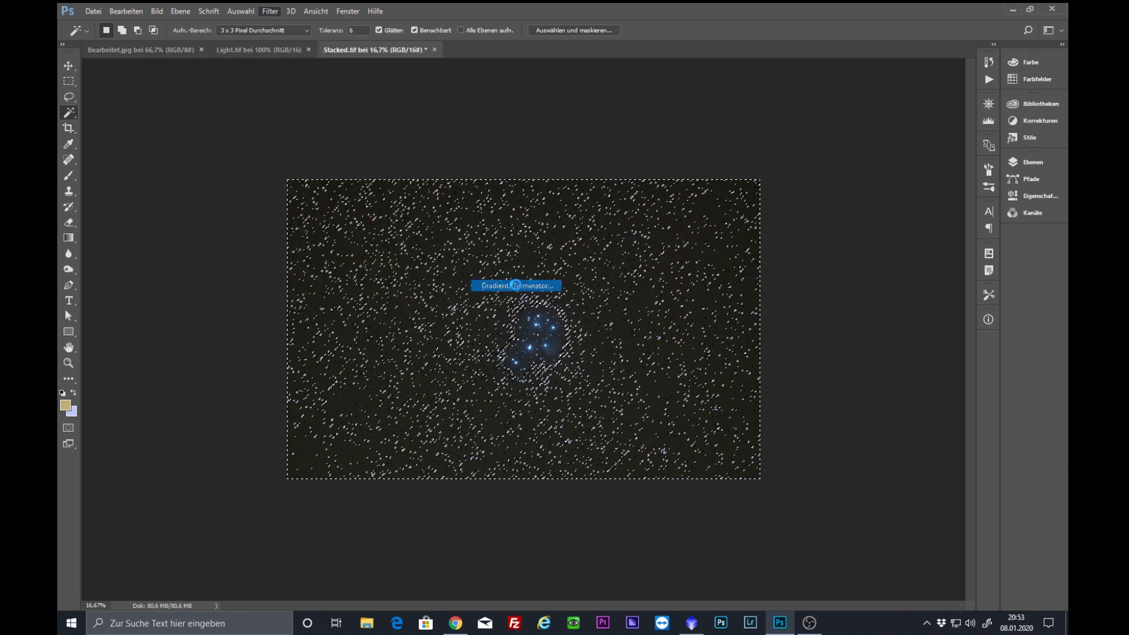
drag(544, 187, 440, 90)
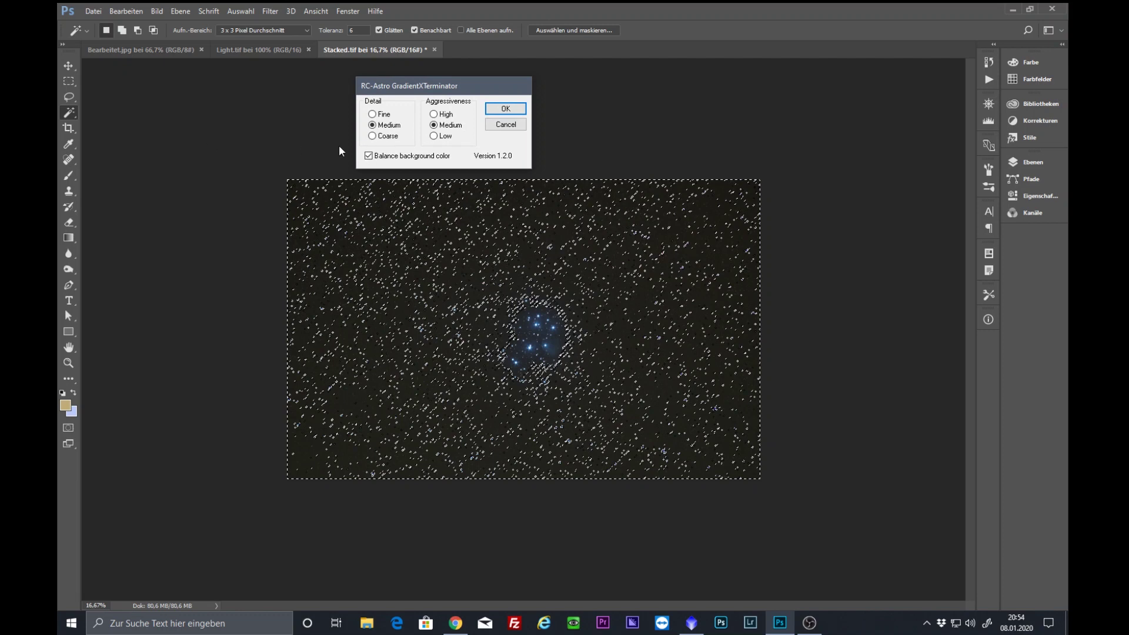
click(506, 109)
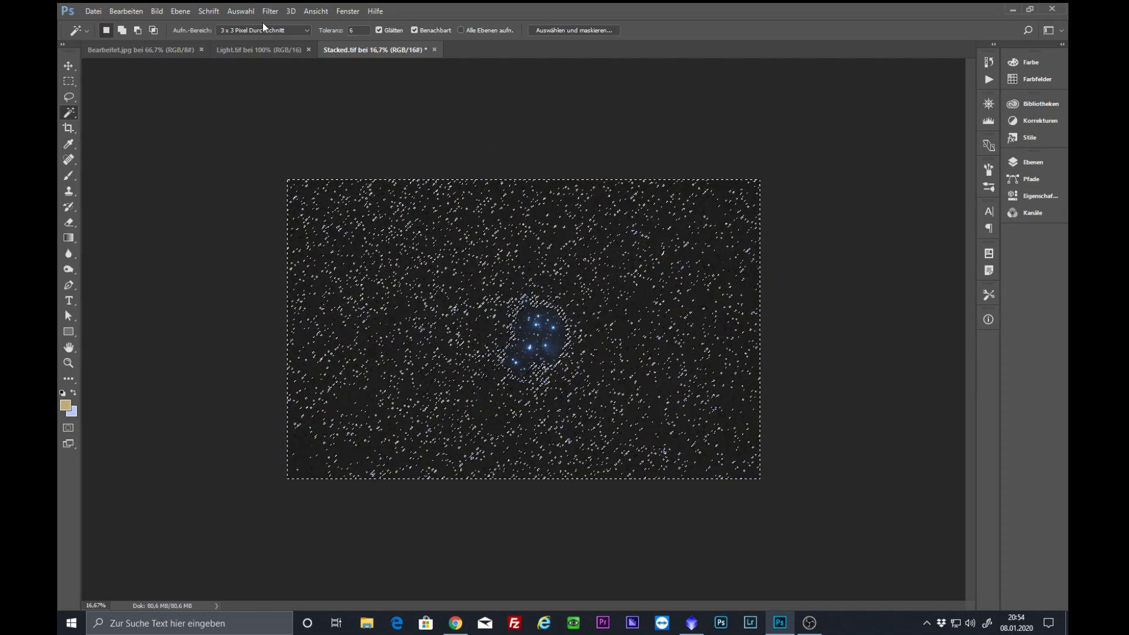
click(240, 10)
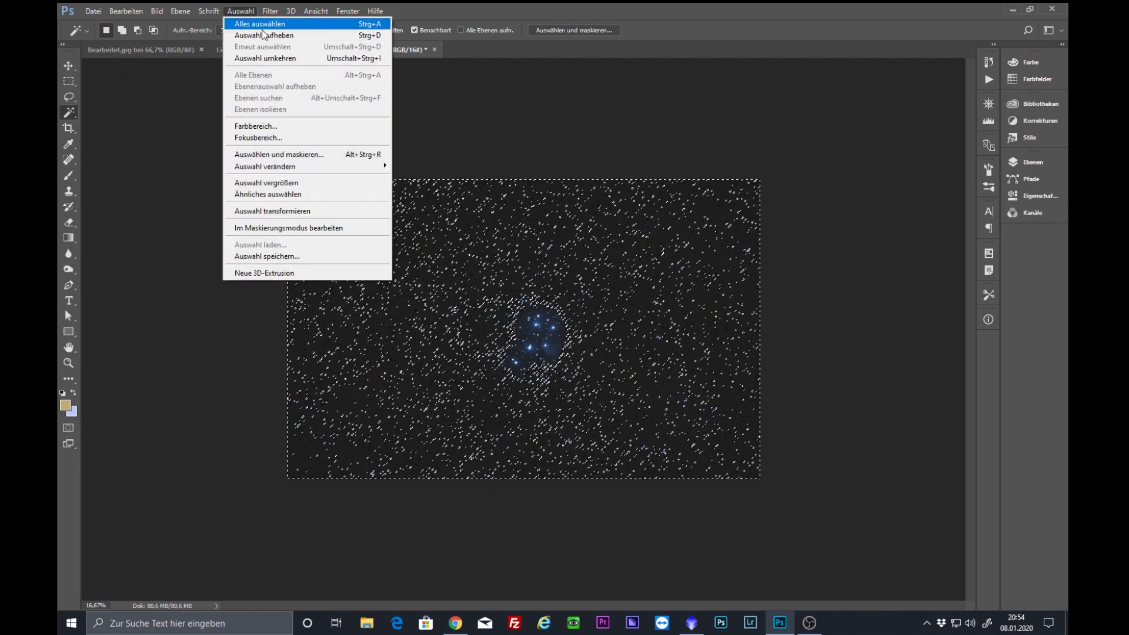
click(284, 35)
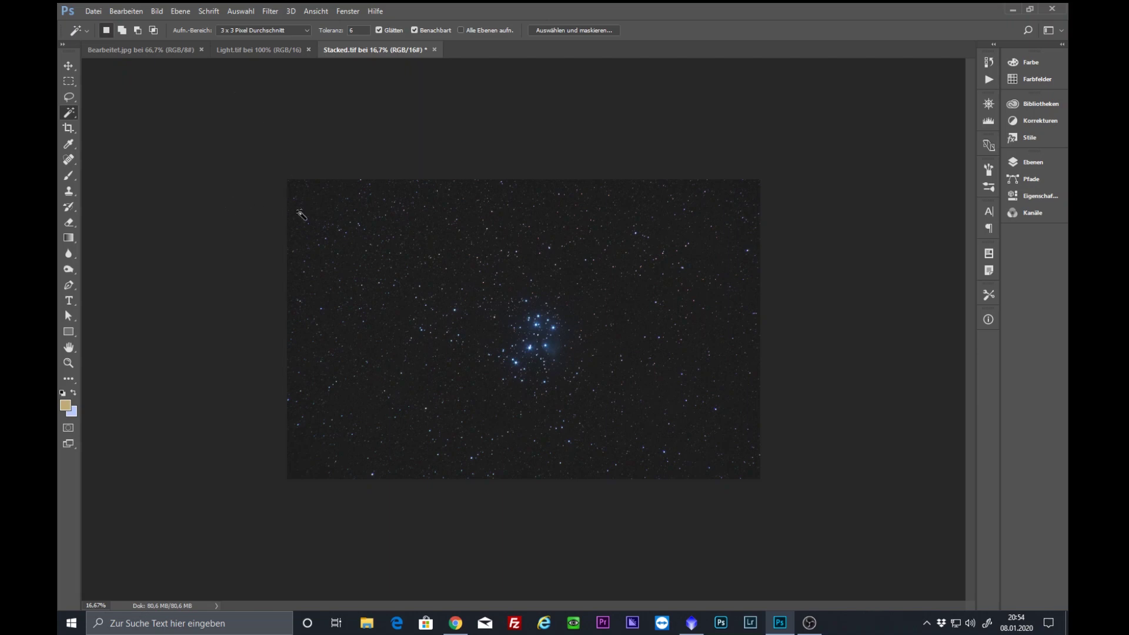
key(ctrl+l)
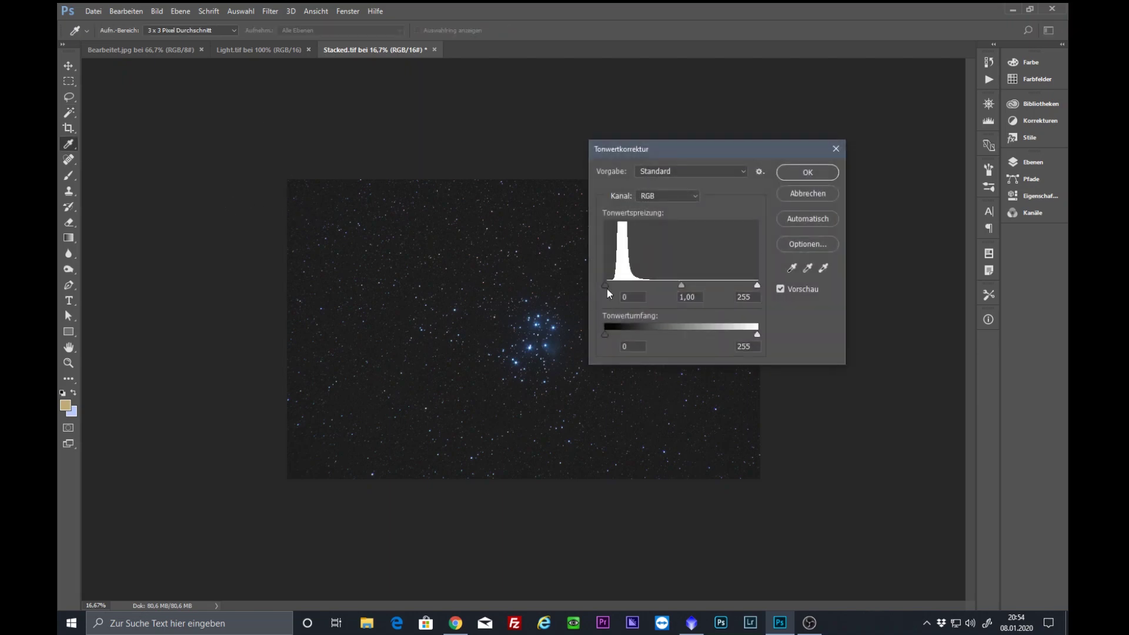
Step: Raise the Levels black point slightly and apply it
drag(606, 287, 608, 288)
drag(608, 284, 607, 284)
click(794, 175)
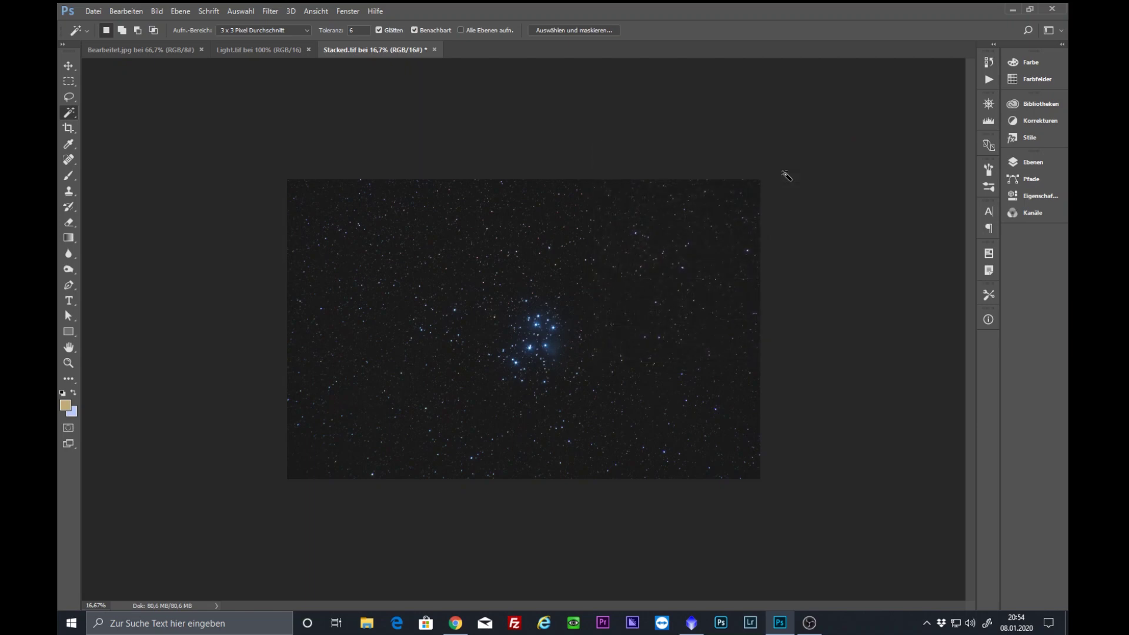
key(ctrl+l)
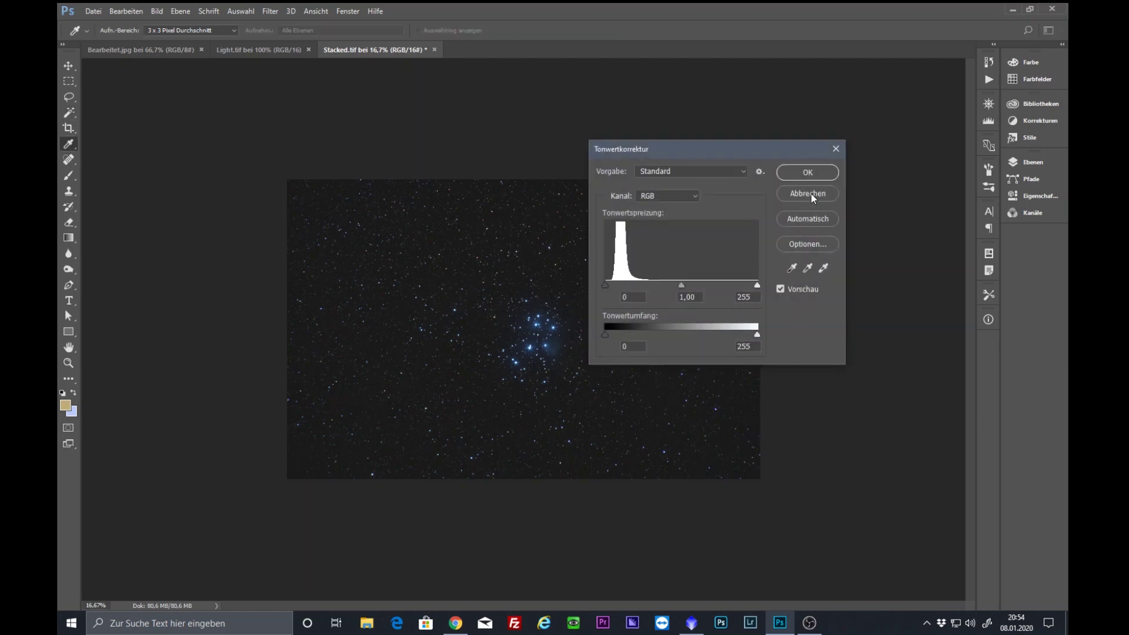
click(809, 194)
Step: Brighten the image with a Curves adjustment bent upward, anchored near input 19/output 20
key(ctrl+m)
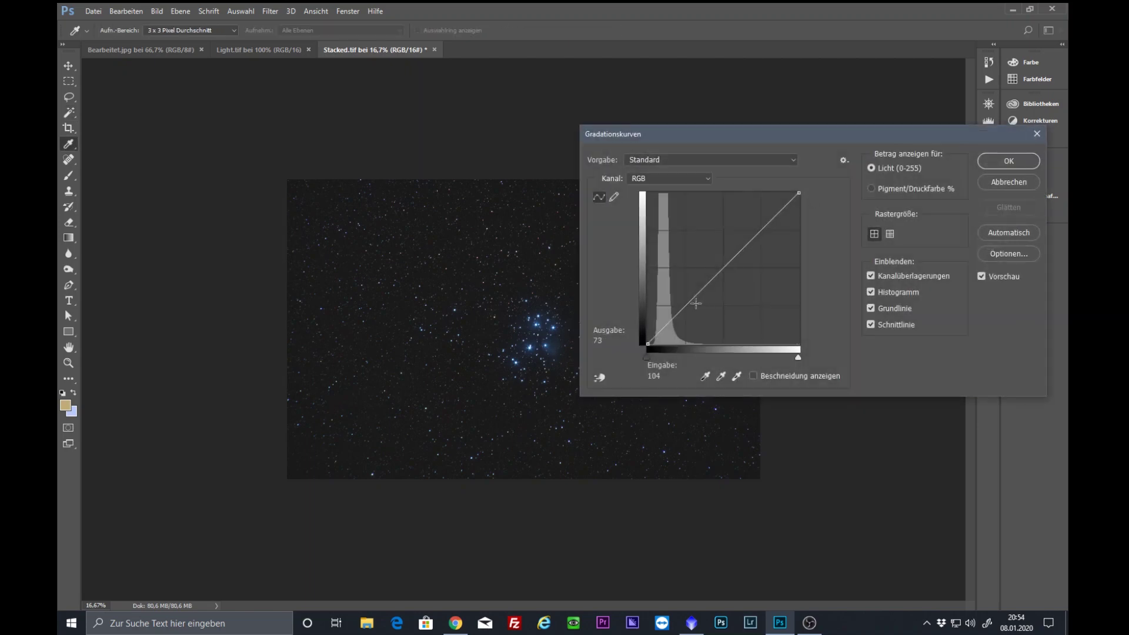
drag(686, 306, 679, 304)
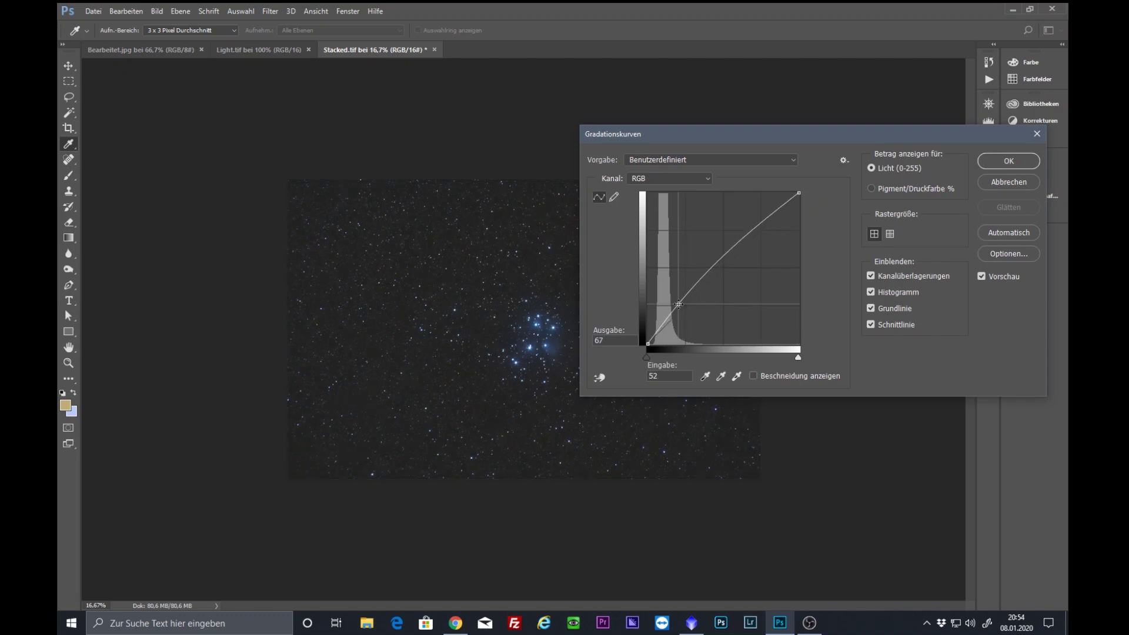
click(660, 331)
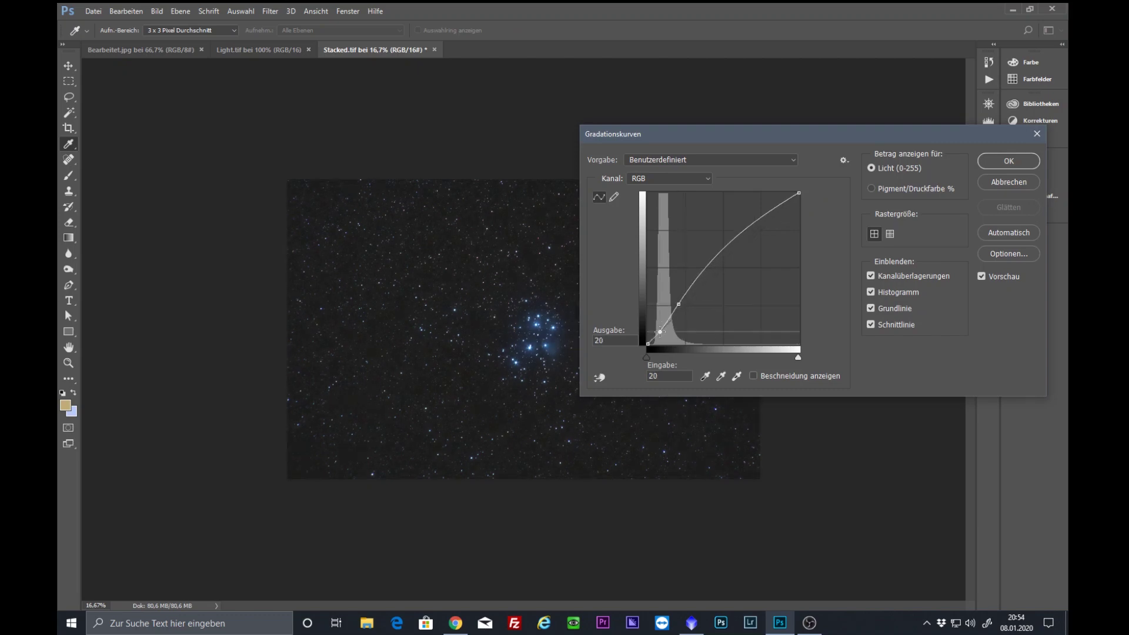
drag(660, 331, 659, 332)
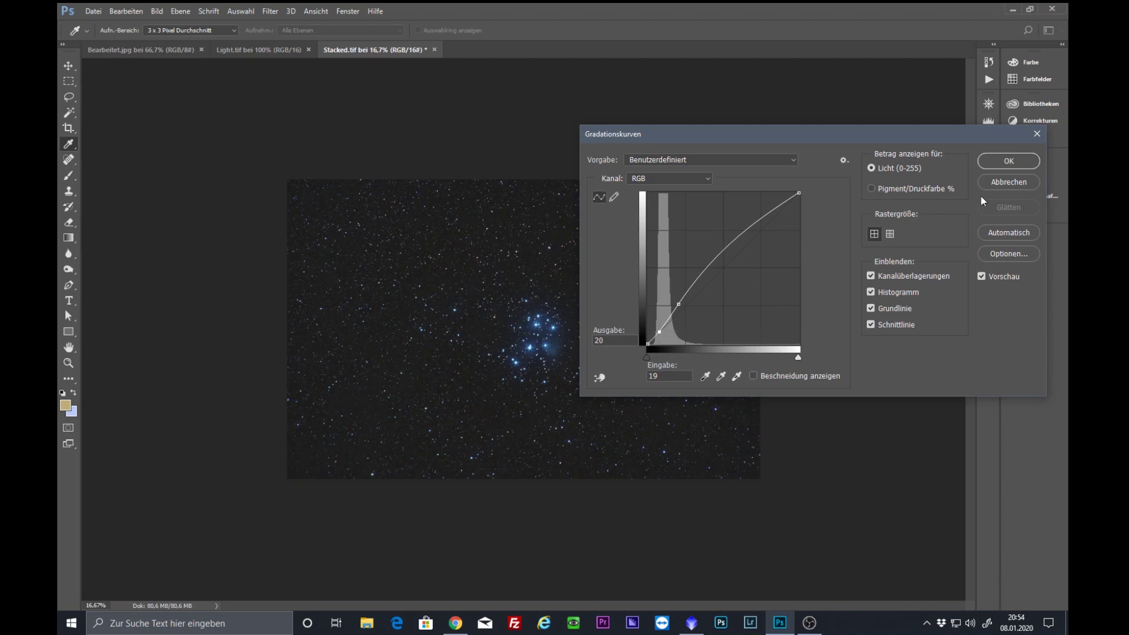
click(1009, 161)
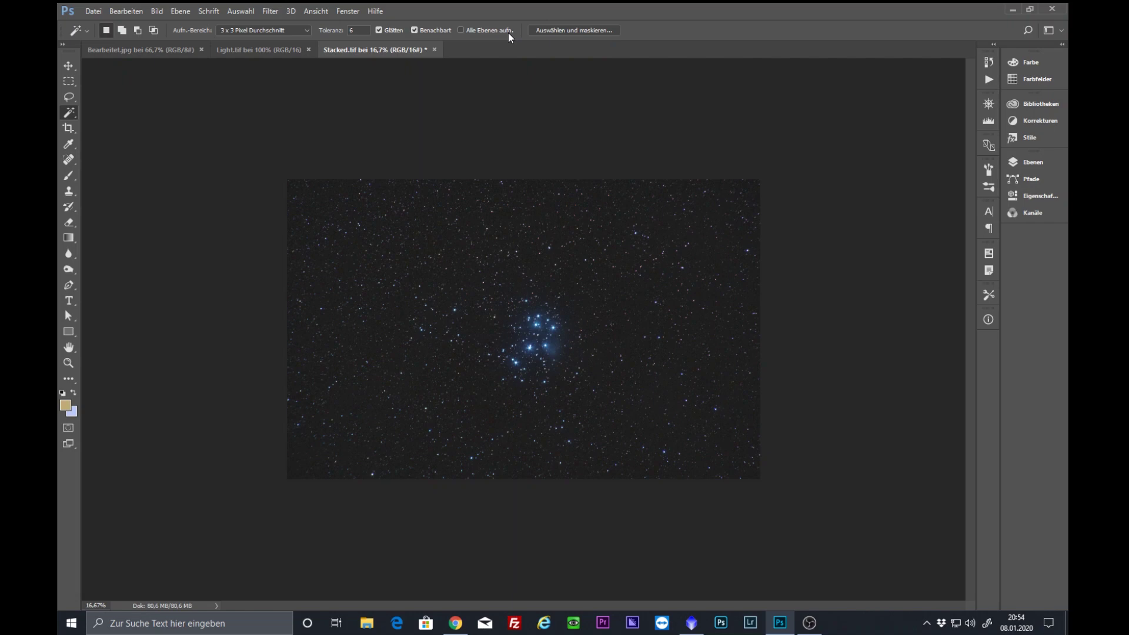
Step: Crop tightly around the Pleiades cluster with a rectangular selection, then zoom in on it
click(68, 82)
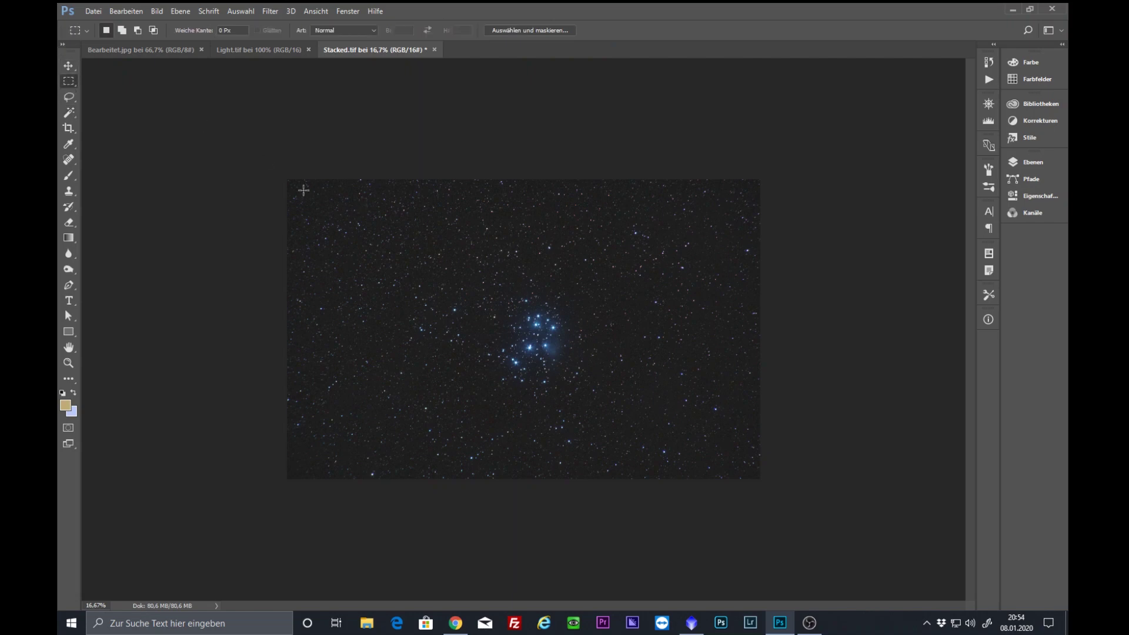
drag(369, 230, 710, 437)
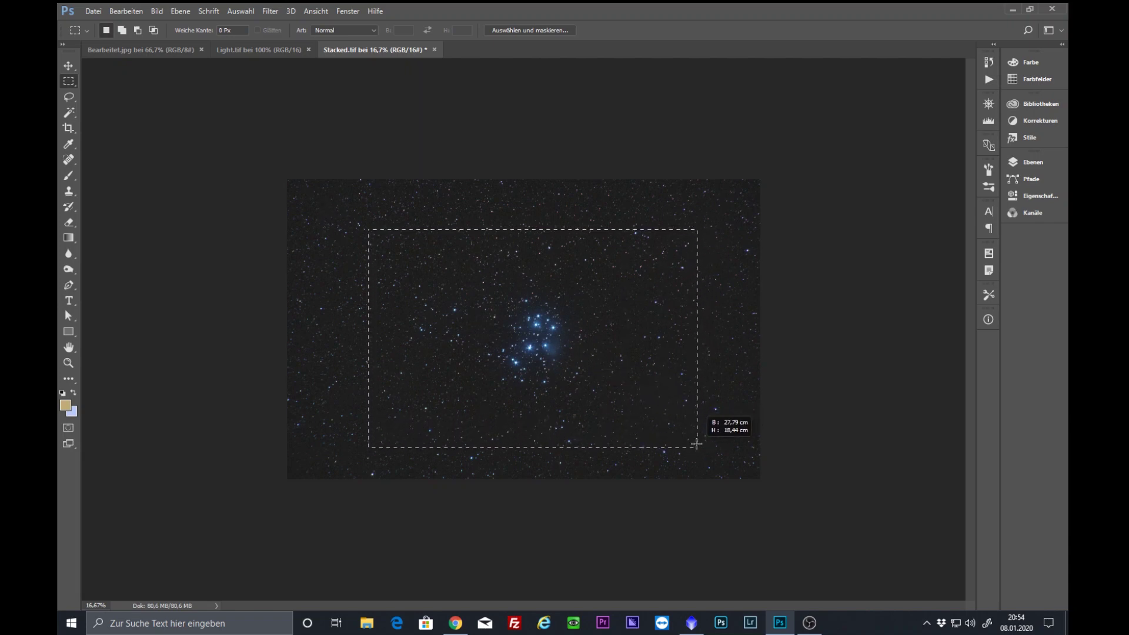
drag(710, 437, 695, 435)
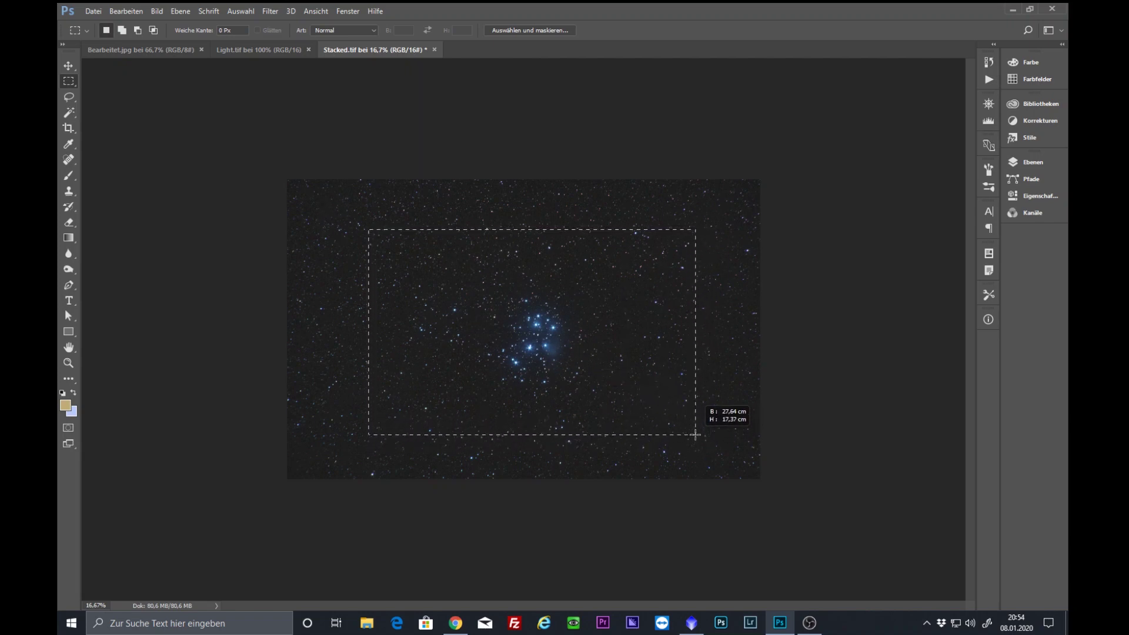
click(156, 12)
click(235, 131)
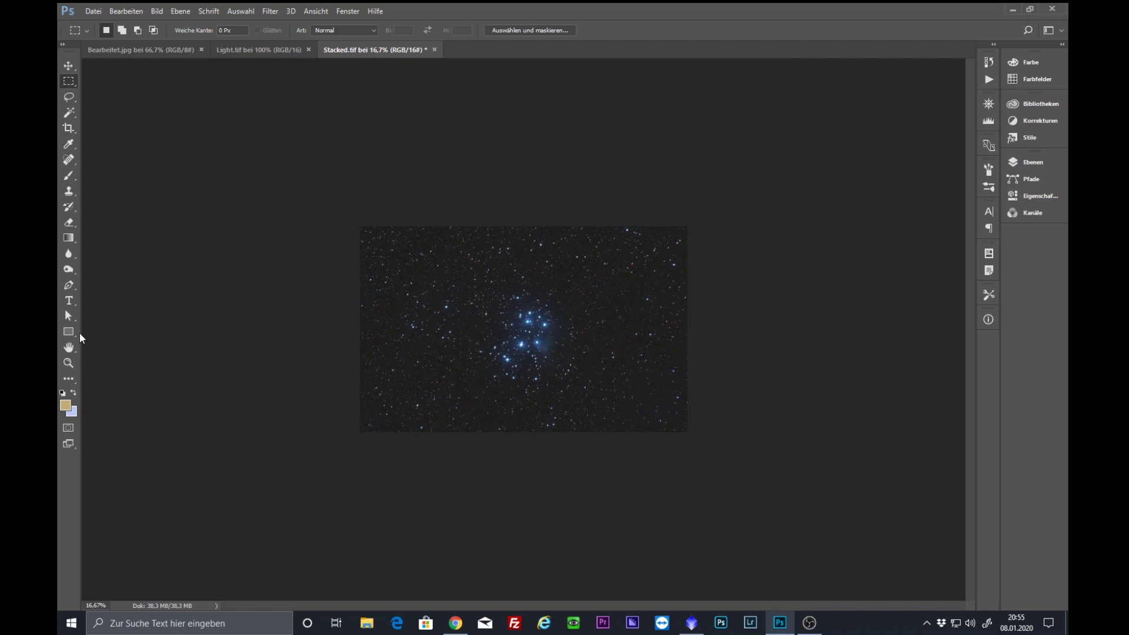
click(69, 363)
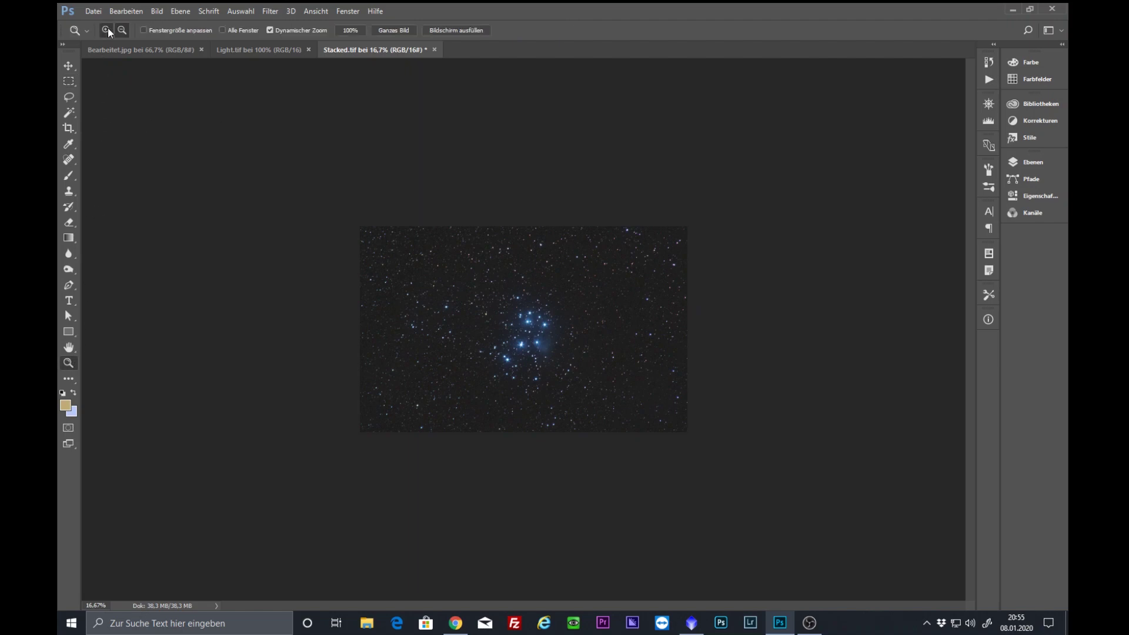
click(506, 336)
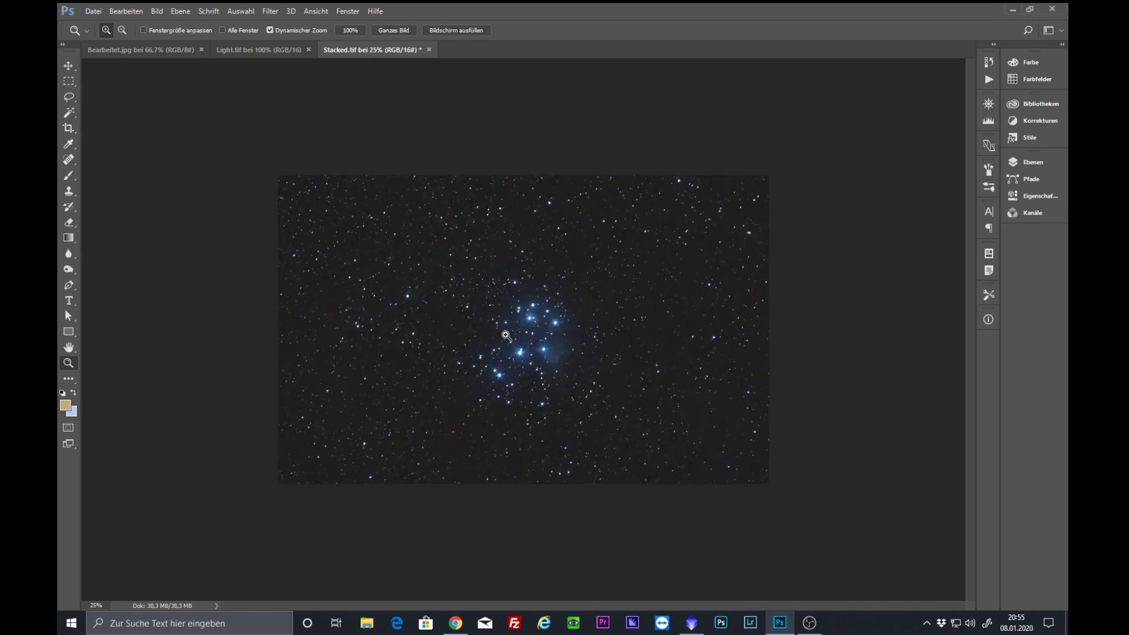